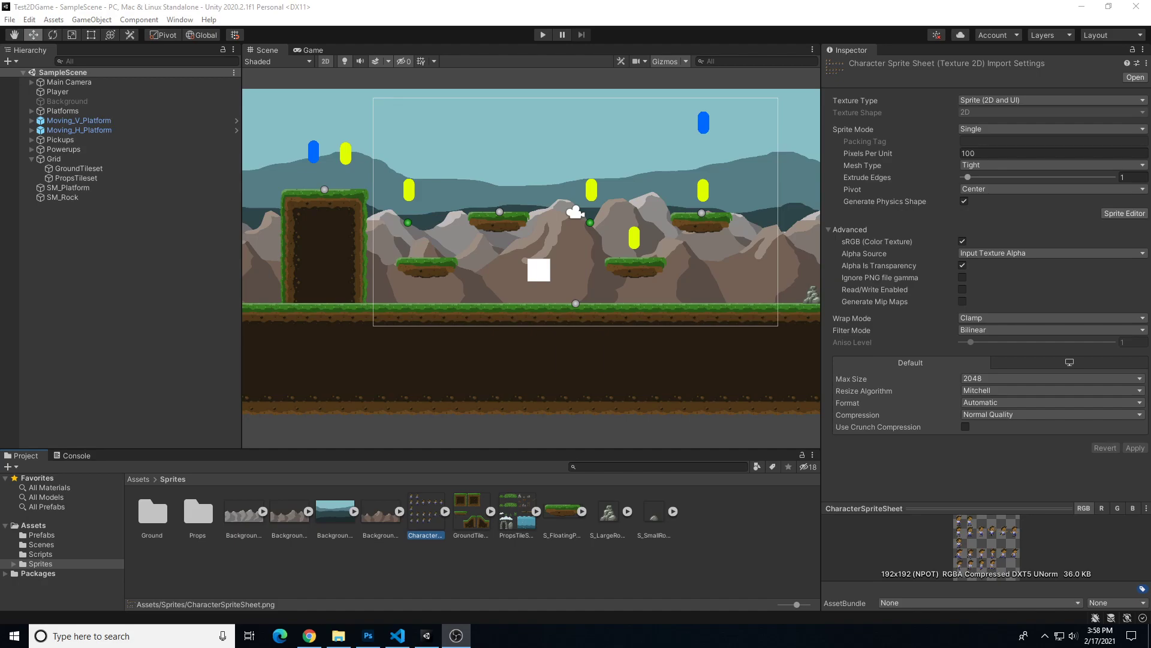
Step: Switch to Photoshop to examine the layout of the character sprite sheet, and return to Unity
left_click(368, 635)
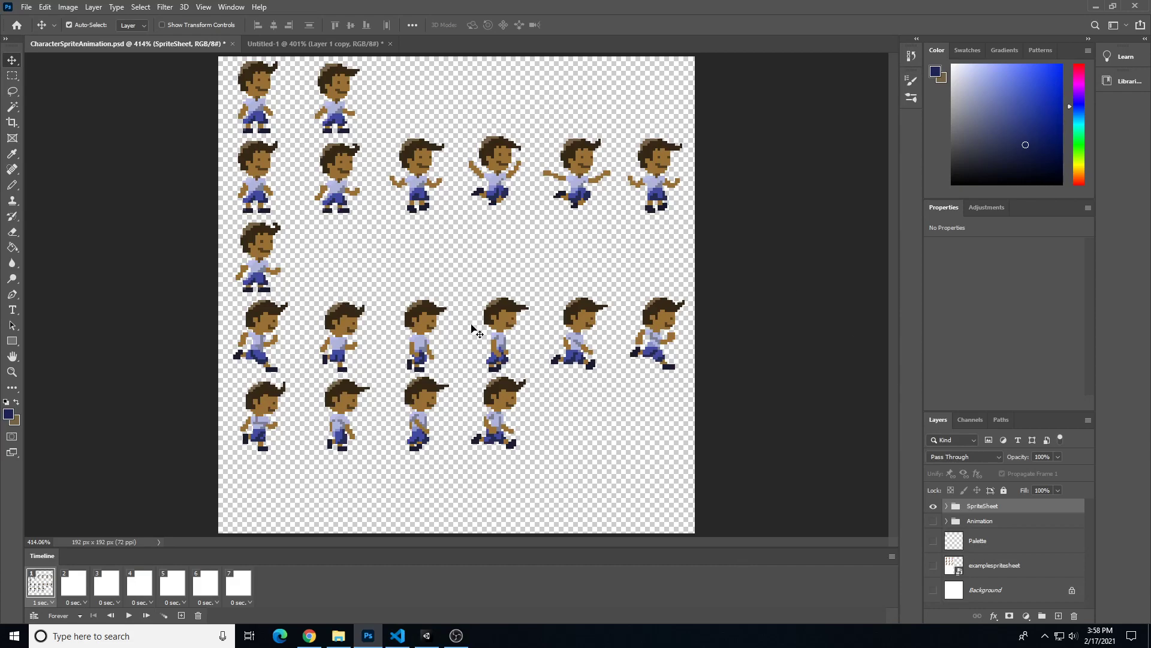
left_click(426, 637)
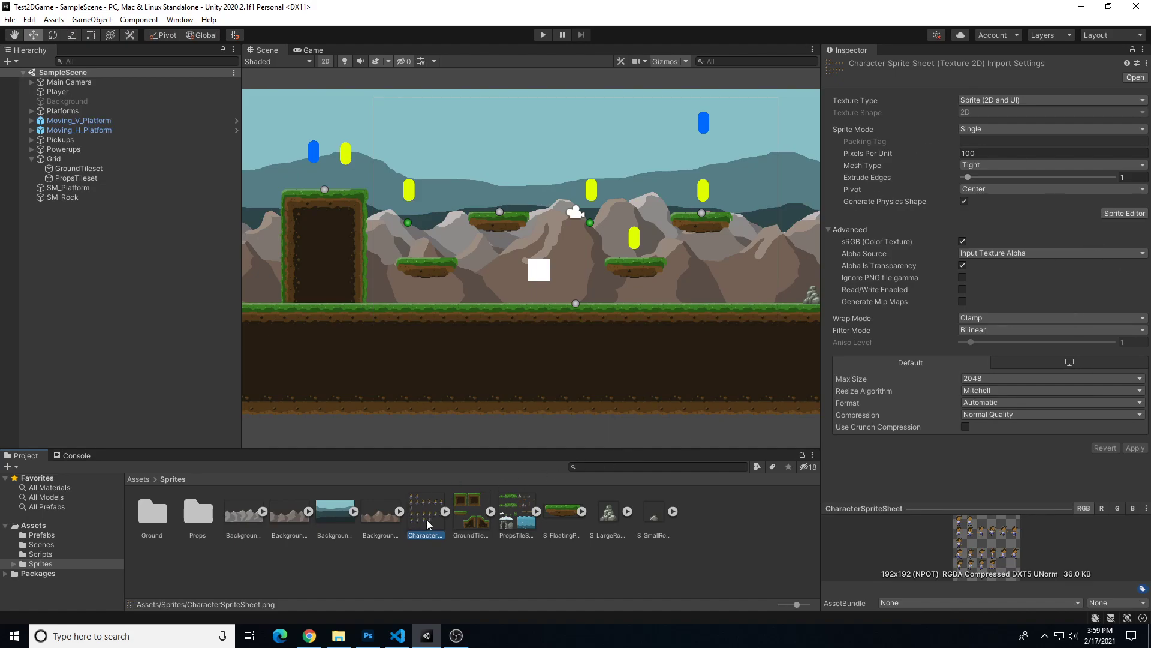
Step: Configure the CharacterSpriteSheet import settings to Multiple sprite mode, 32 pixels per unit and Point (no filter) filtering
left_click(988, 132)
left_click(992, 151)
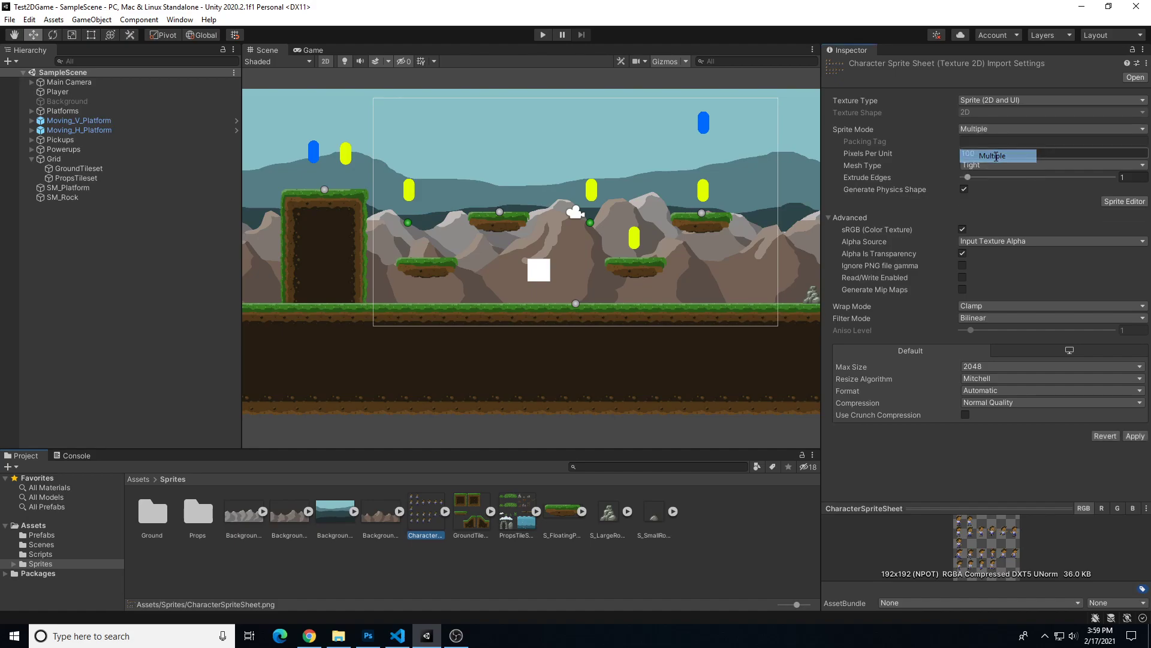
left_click(999, 154)
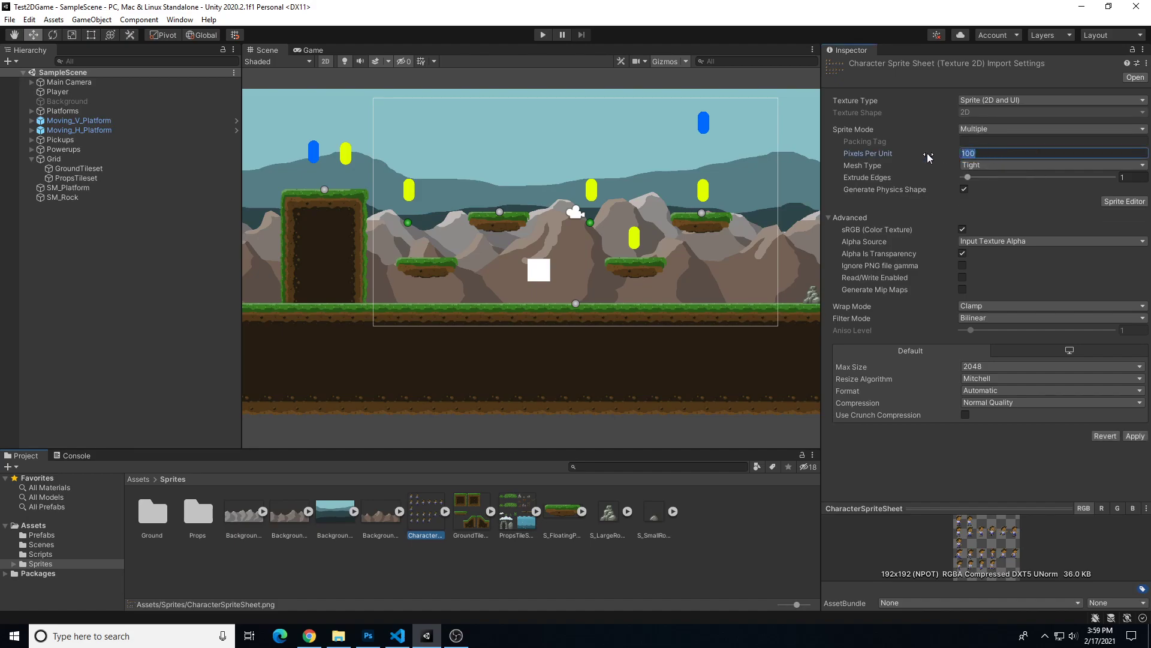
key("BackSpace")
left_click(967, 320)
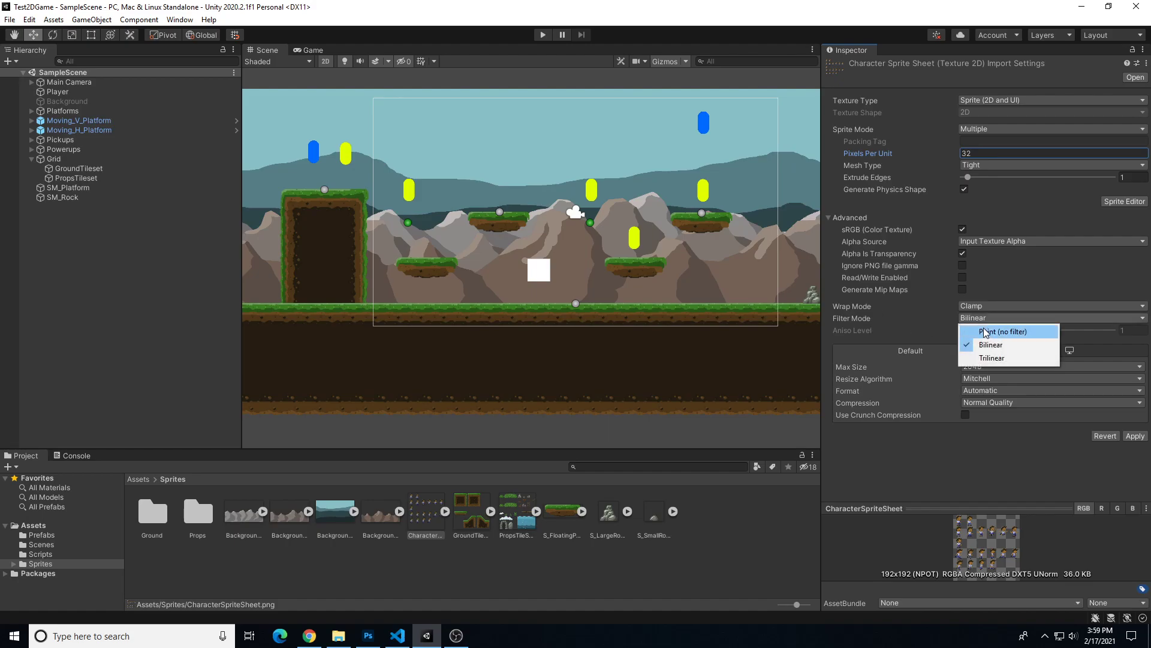
left_click(984, 334)
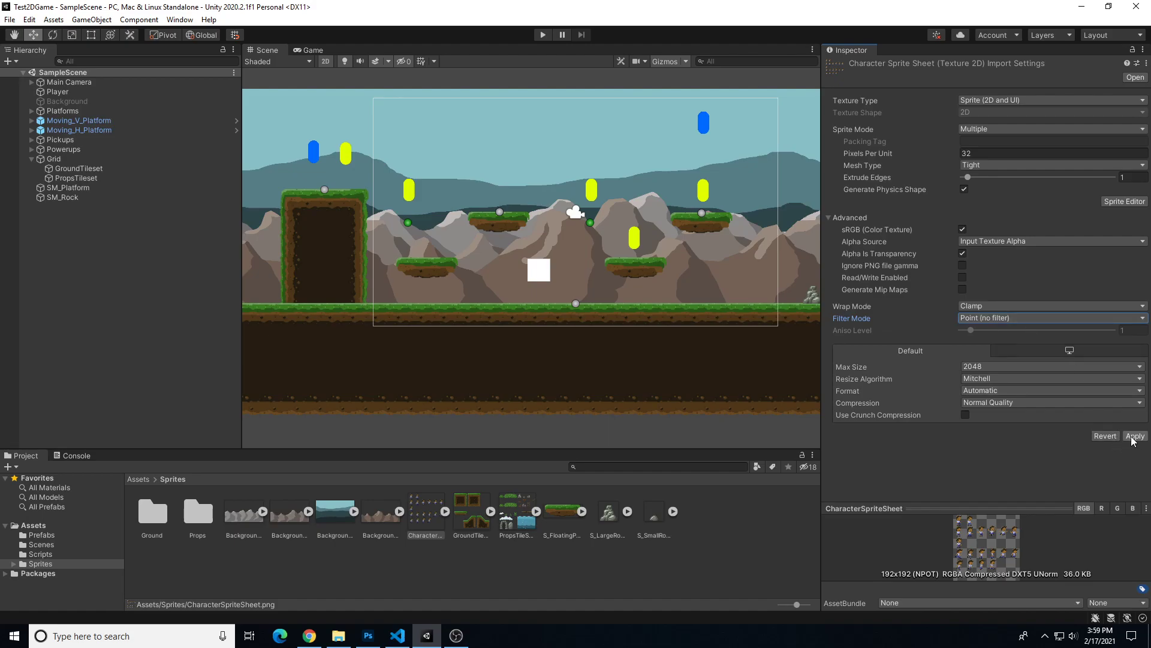
Step: Apply the import settings and slice the sheet in the Sprite Editor with Grid By Cell Size at 32 by 32 pixels
left_click(1126, 204)
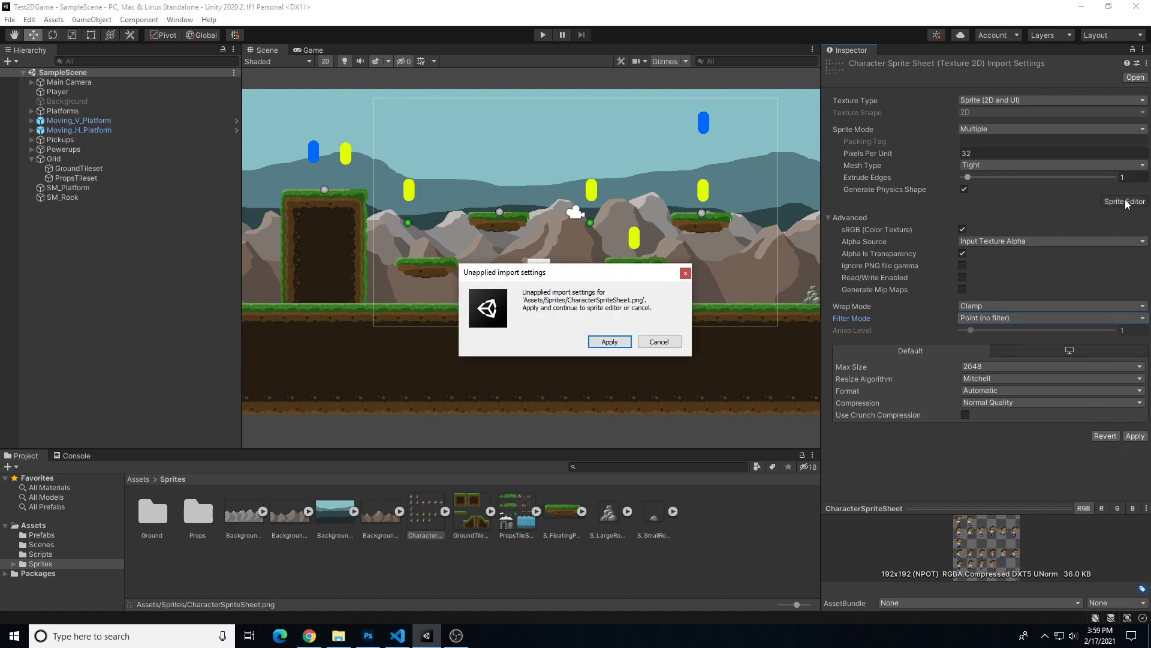
left_click(610, 341)
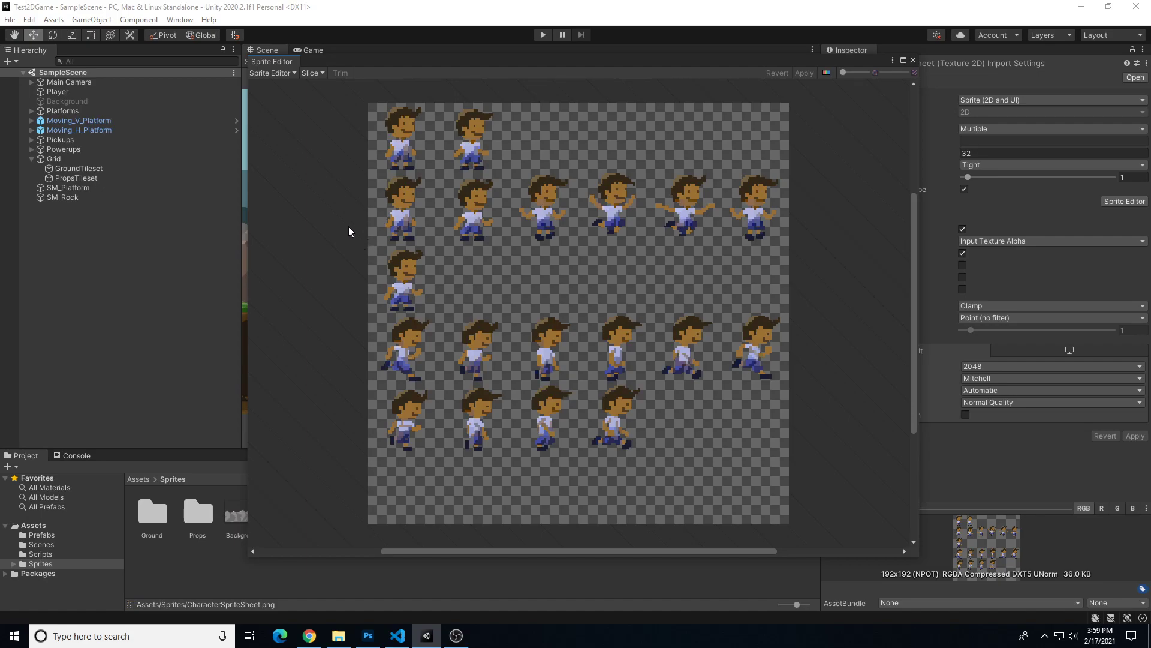
left_click(311, 73)
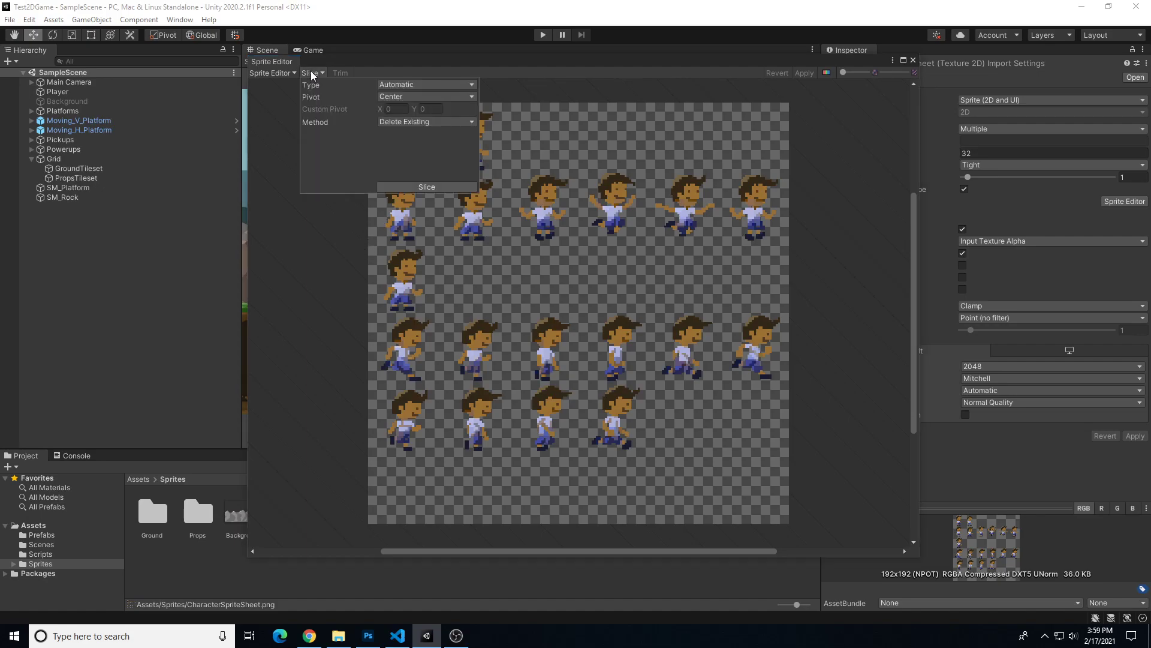
left_click(413, 86)
left_click(418, 111)
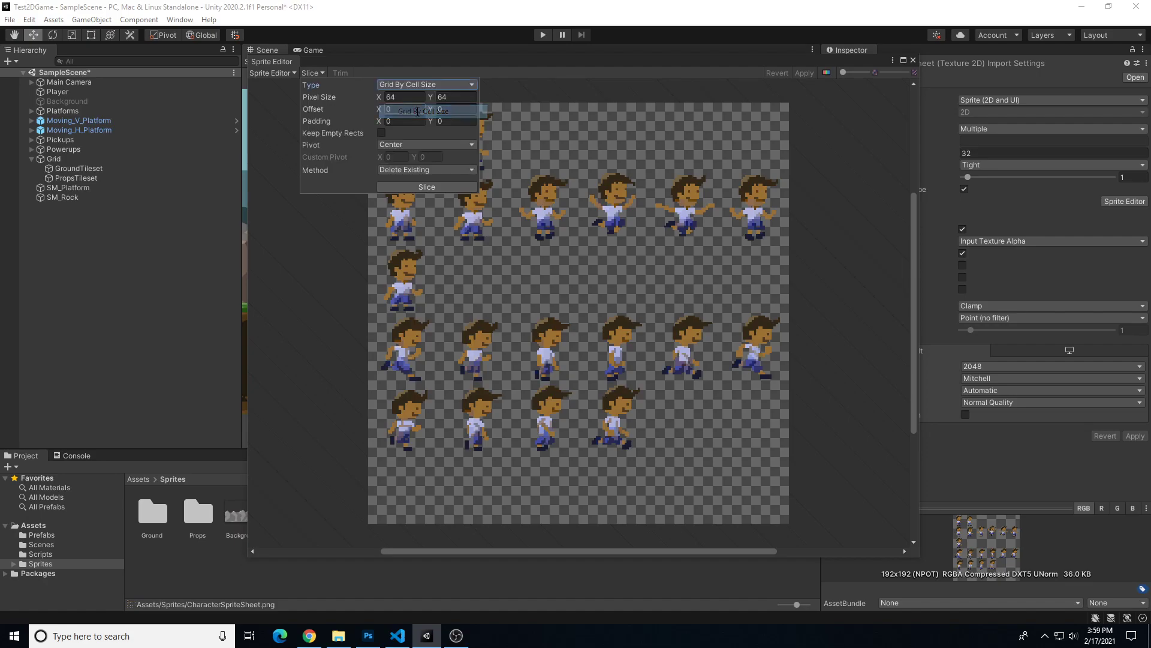
left_click(393, 96)
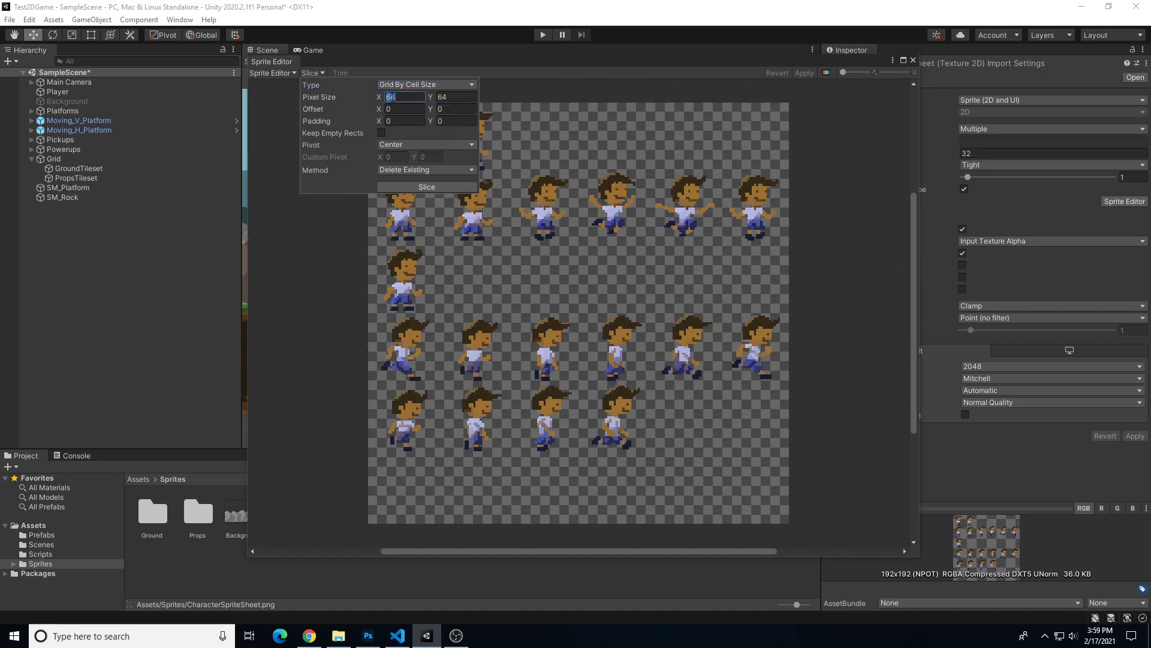
key("Tab")
type("32")
left_click(410, 189)
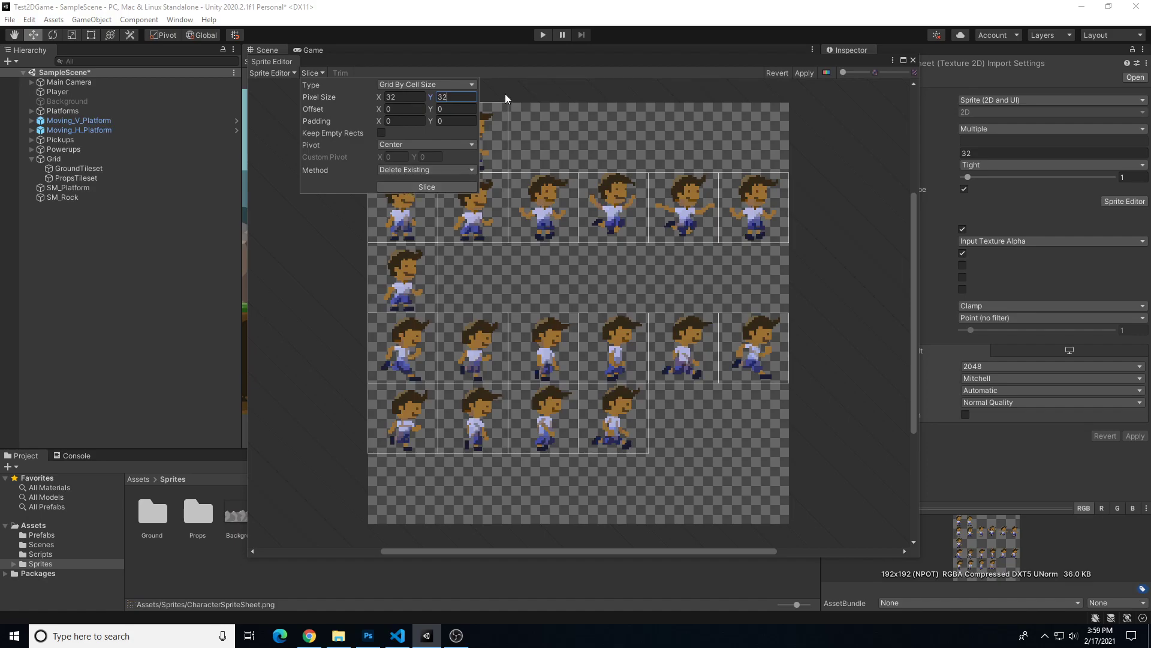
left_click(528, 84)
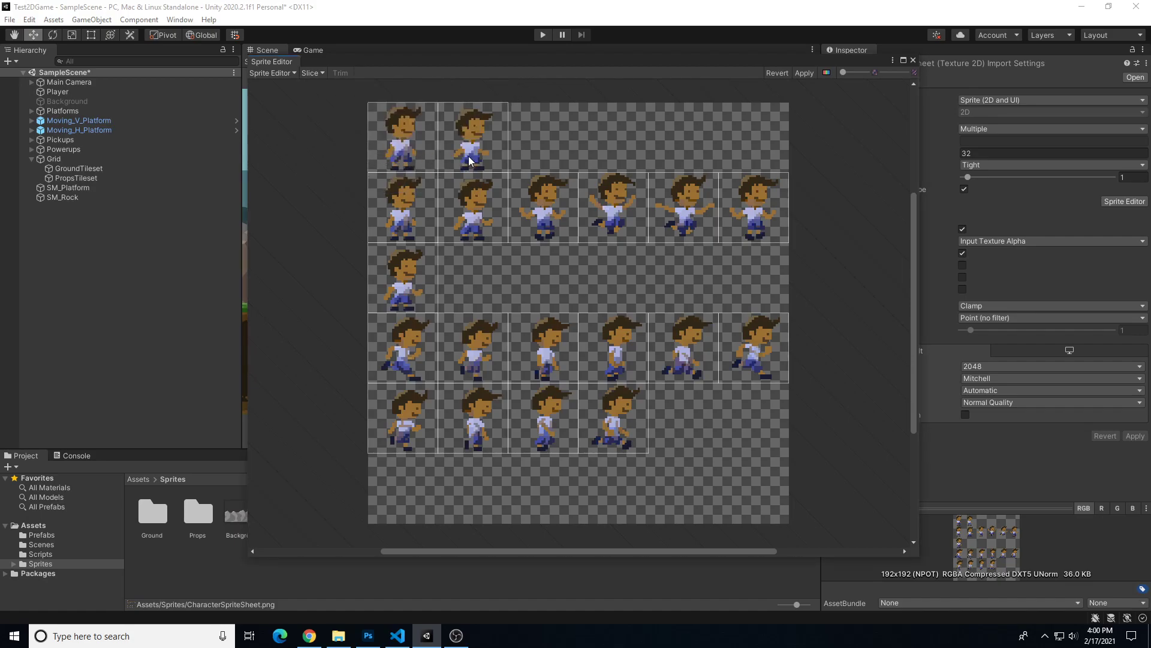
Step: Close the Sprite Editor with the slicing applied and expand CharacterSpriteSheet to show its individual sprites
left_click(422, 149)
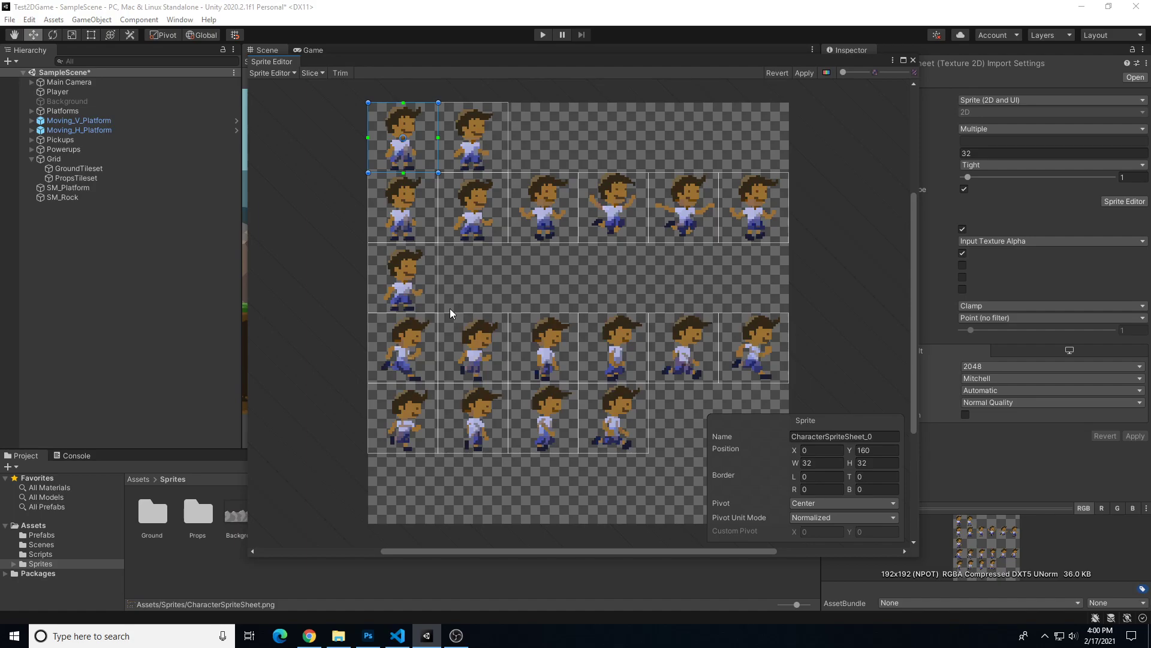
left_click(914, 61)
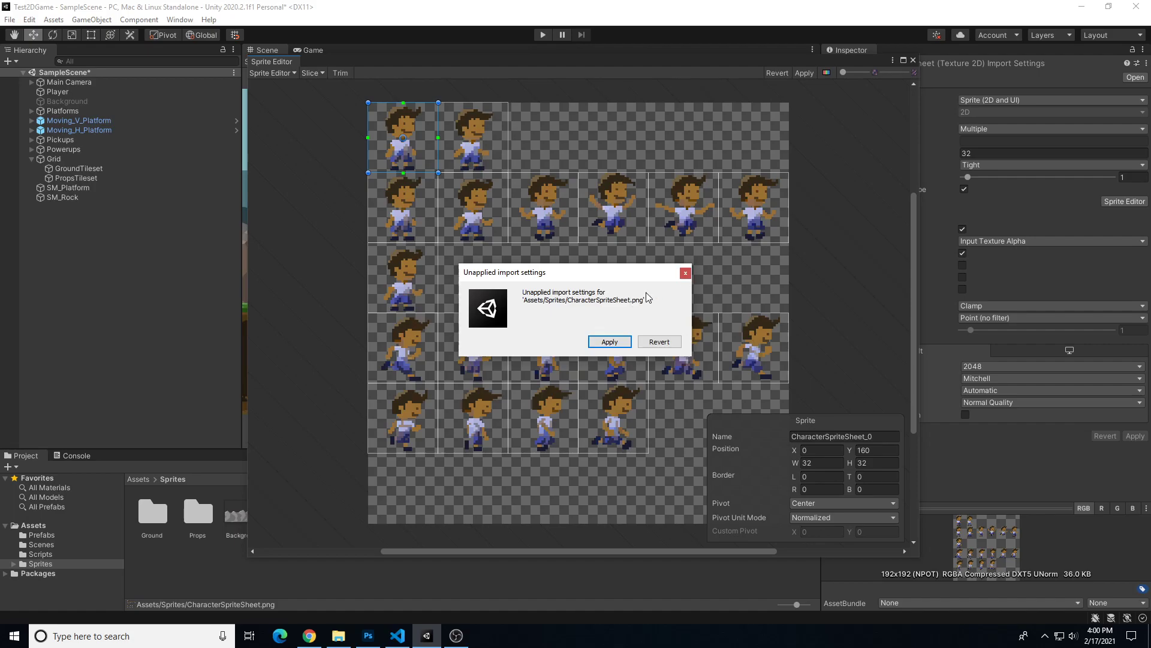
left_click(614, 343)
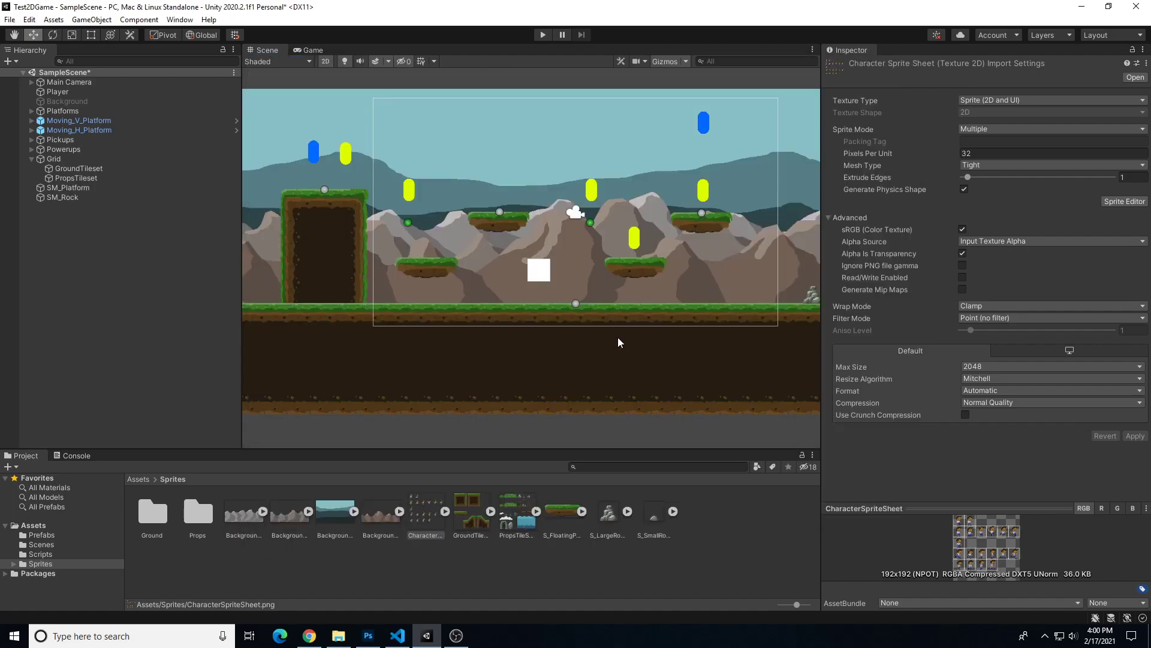
left_click(445, 511)
left_click(445, 512)
left_click(445, 511)
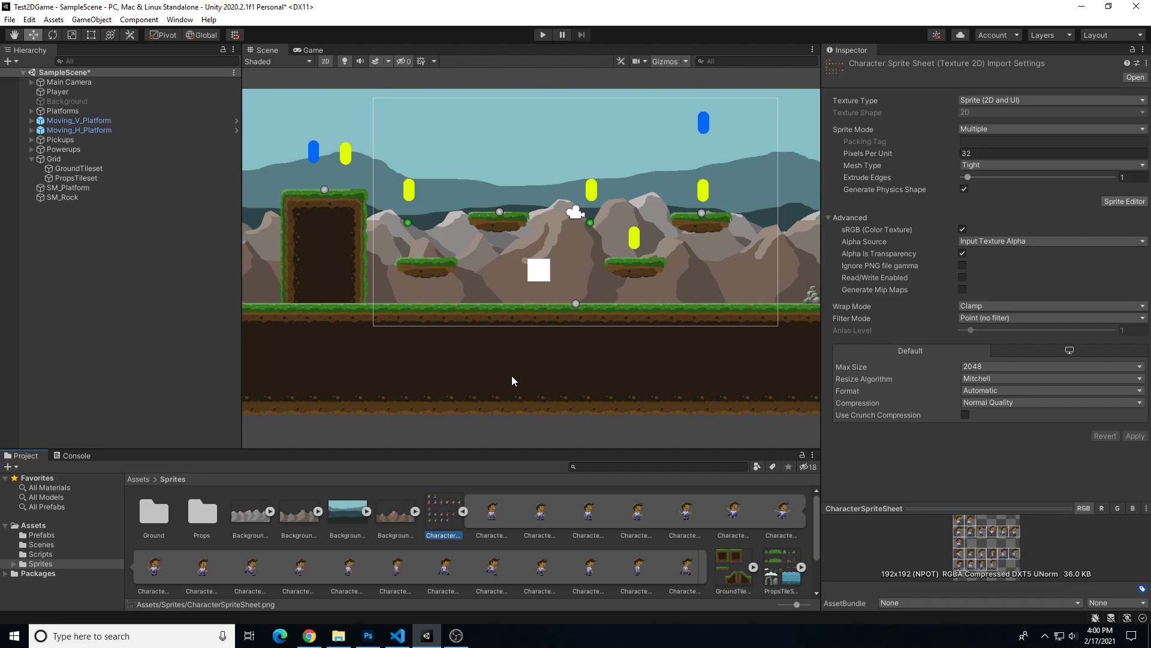
Step: Play-test the scene by moving the square Player right and left, and stop the game
left_click(75, 90)
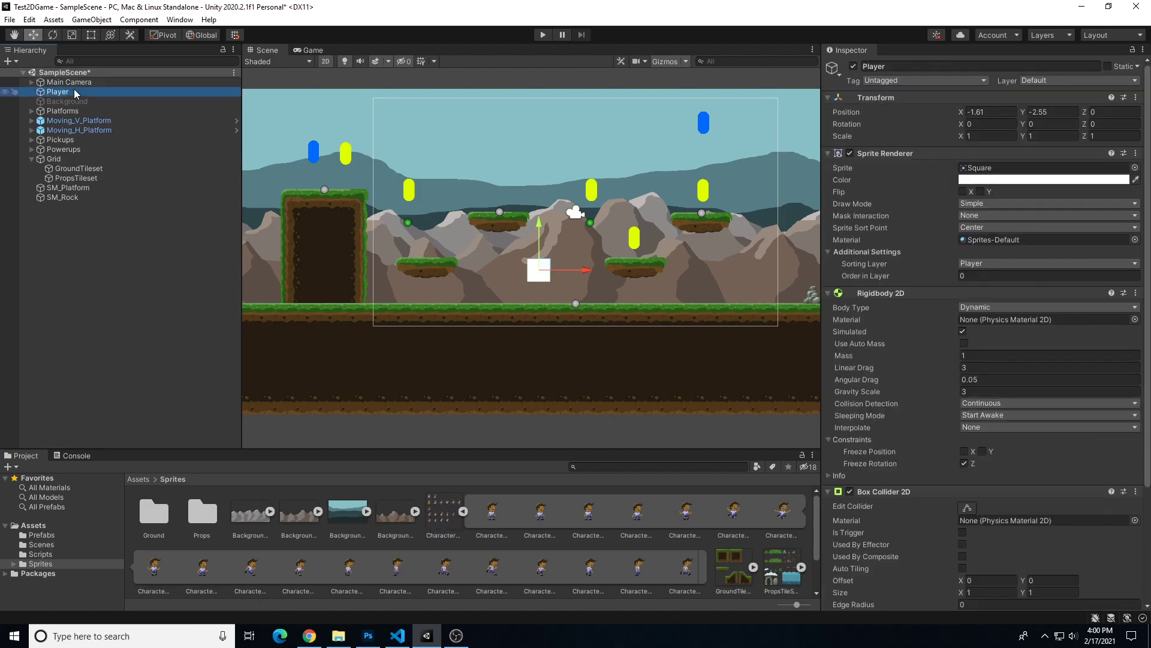
left_click(543, 35)
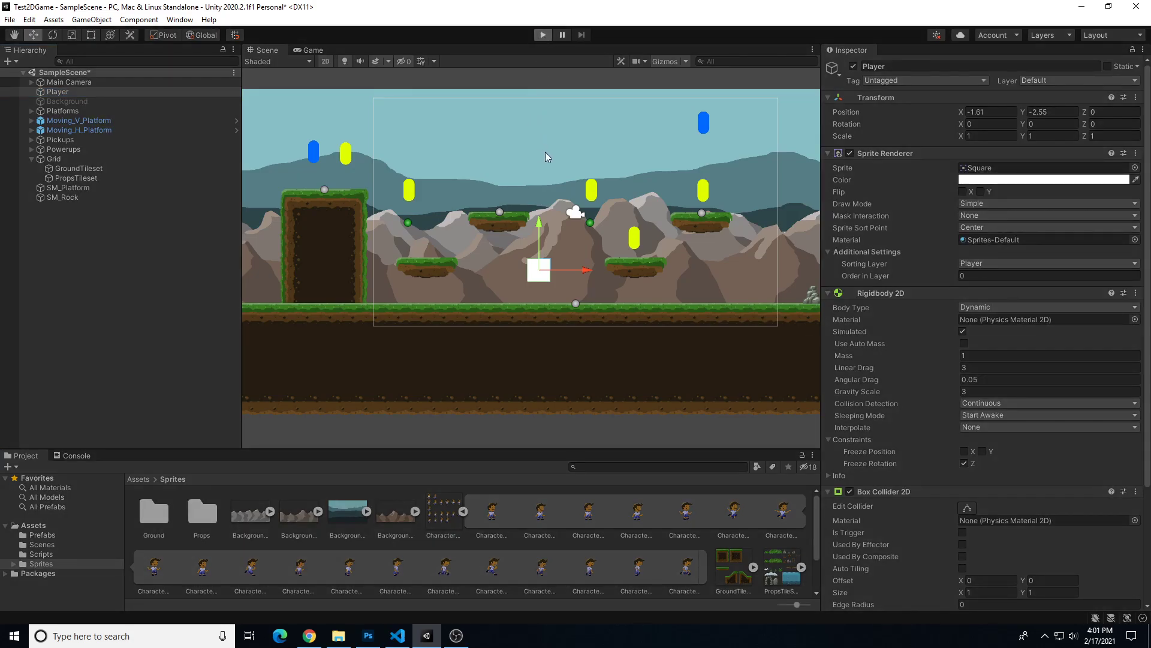
key("Right")
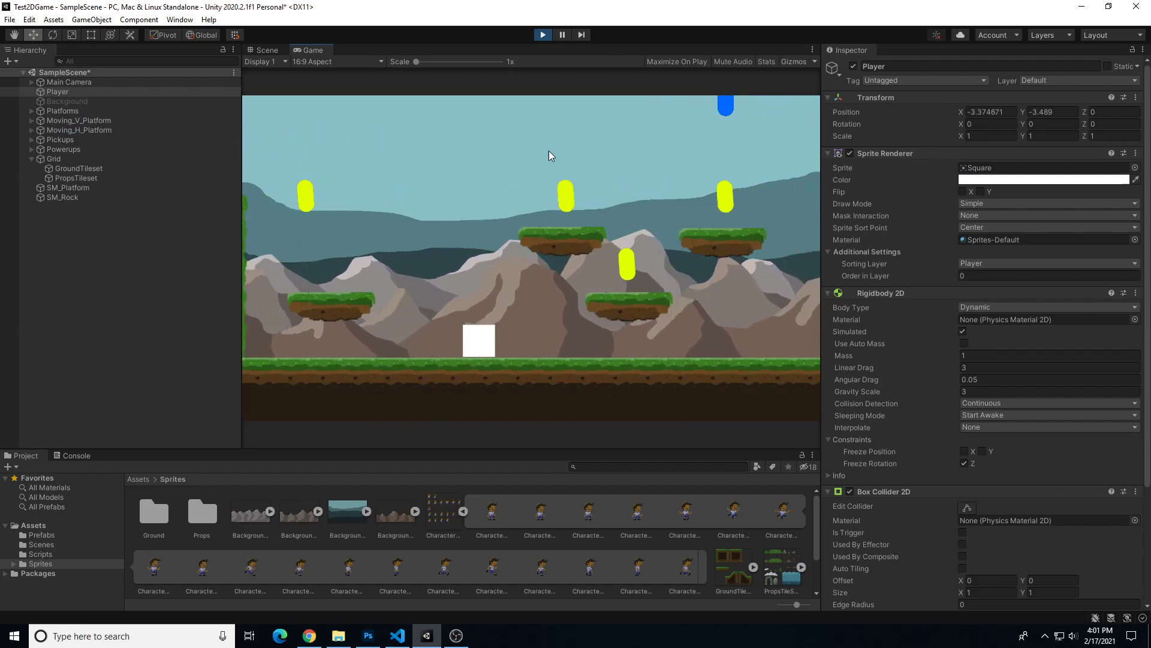
key("Left")
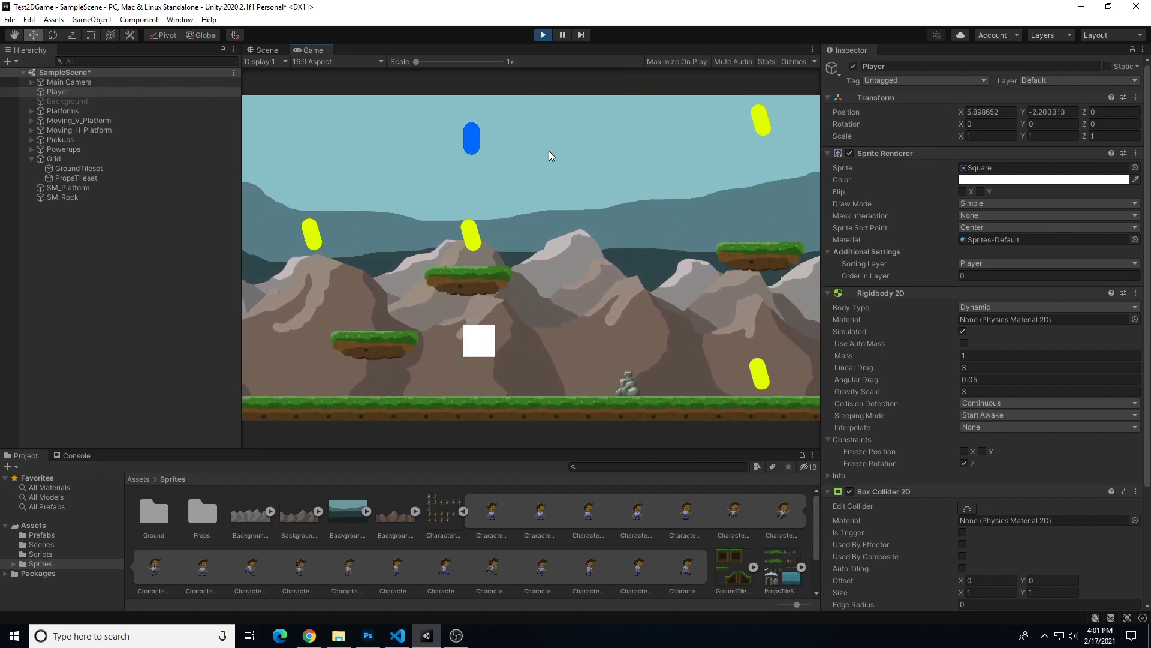
left_click(543, 34)
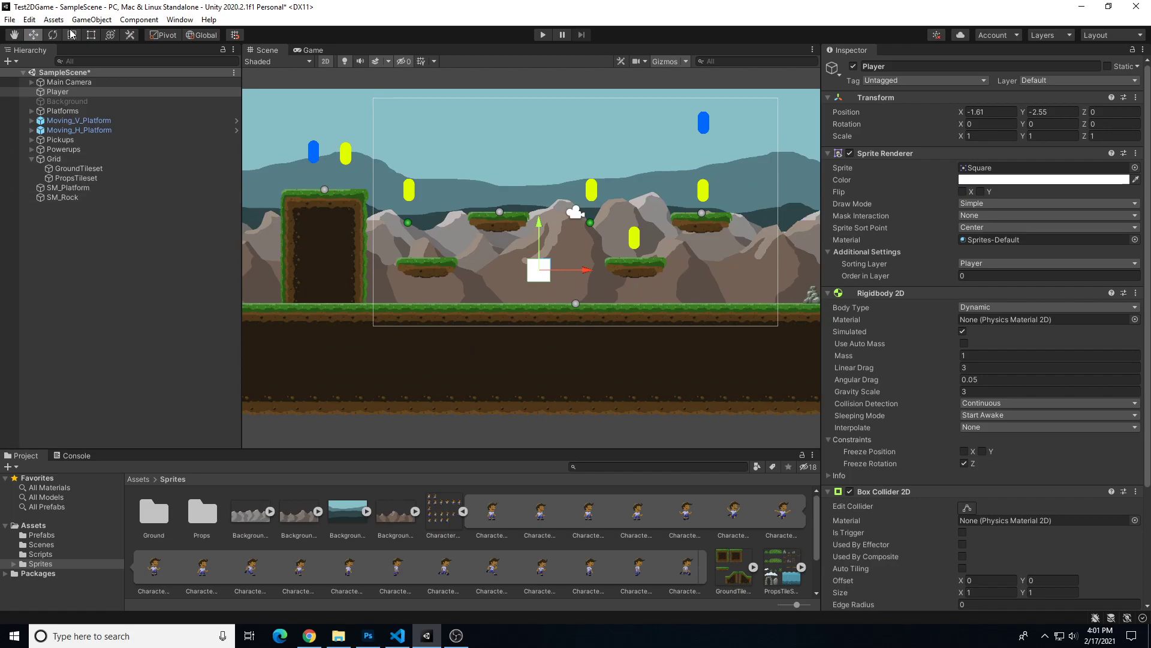
Step: Create a 2D square sprite object at the scene's root level and name it PlayerAnim
left_click(64, 92)
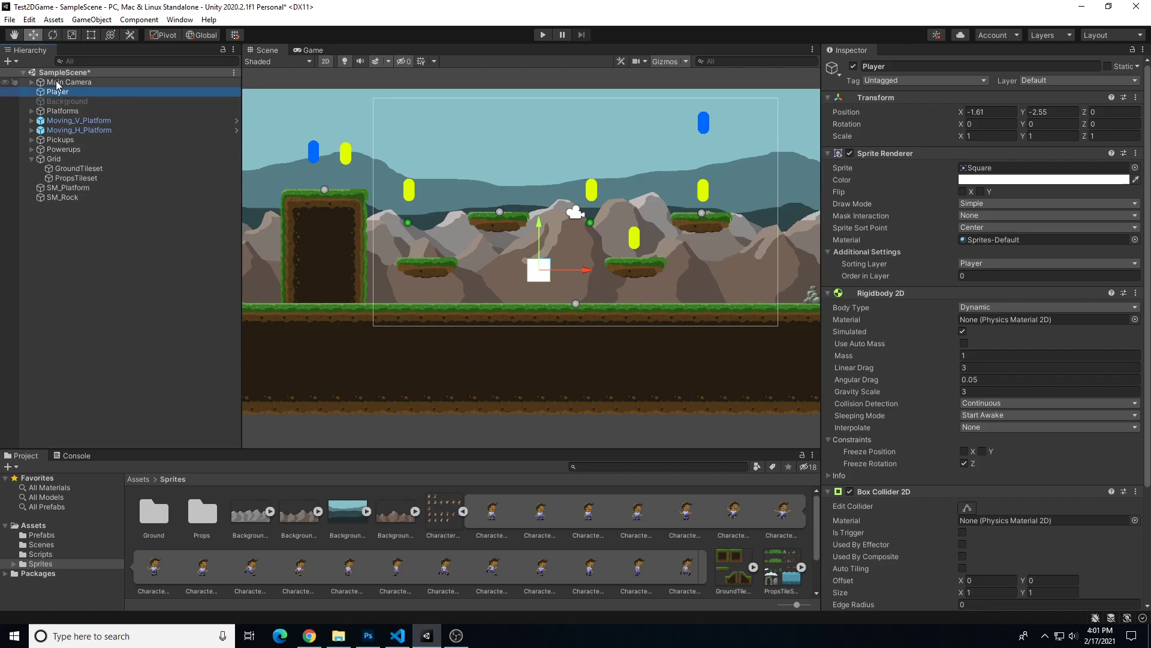
left_click(70, 235)
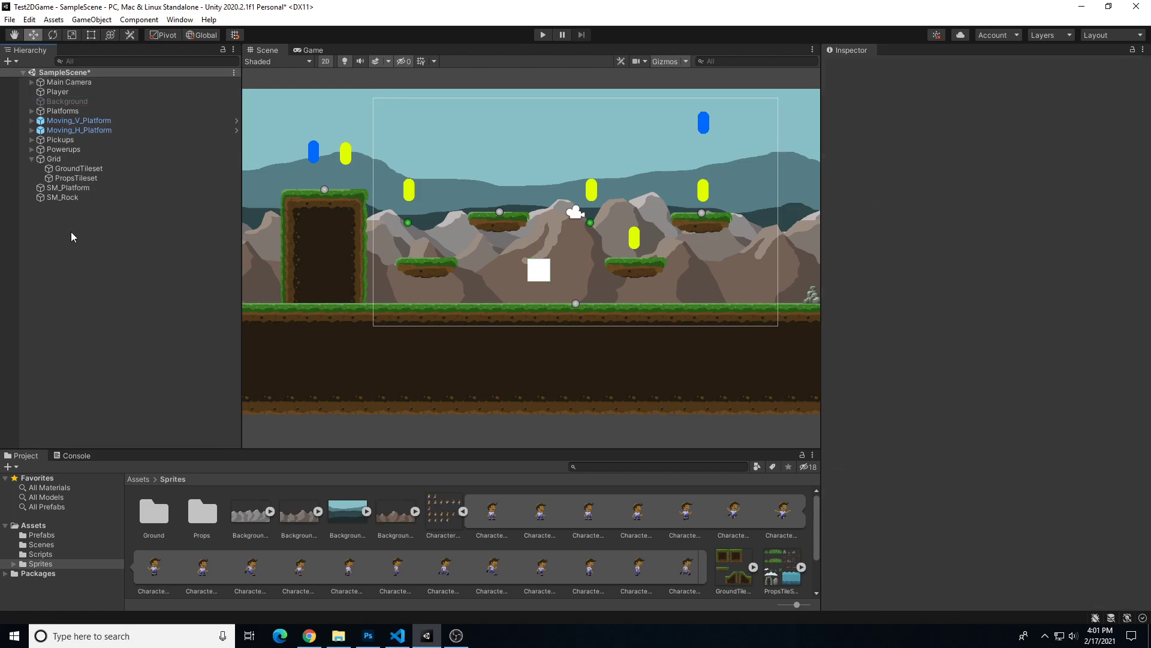
left_click(12, 63)
mouse_move(42, 114)
mouse_move(179, 115)
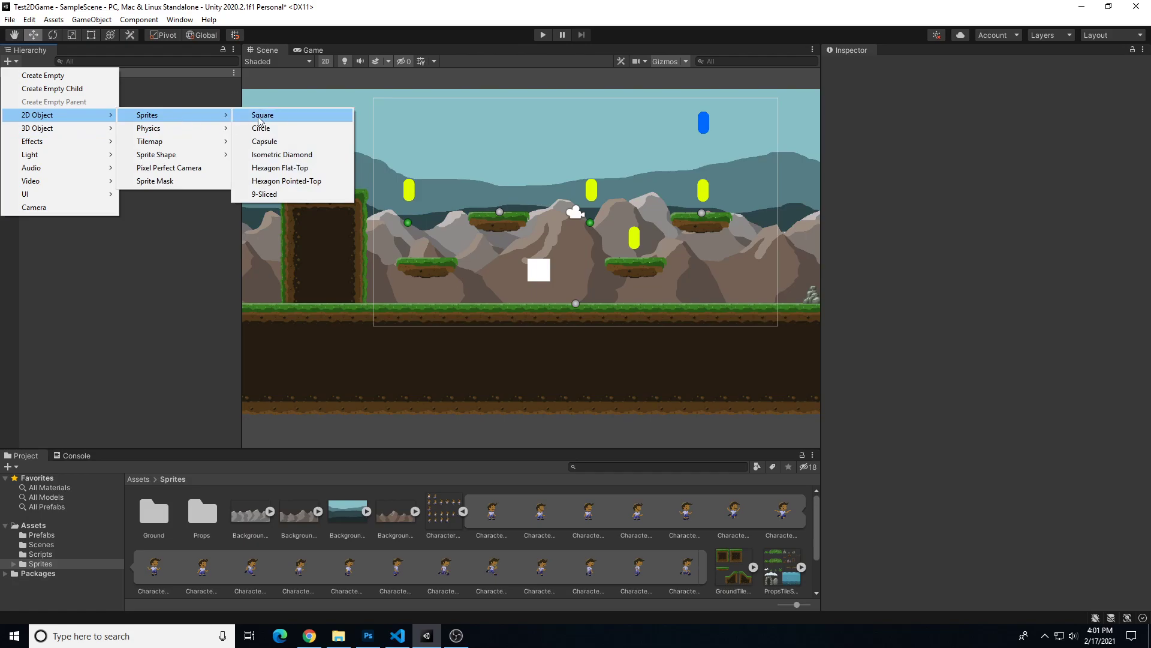
left_click(264, 115)
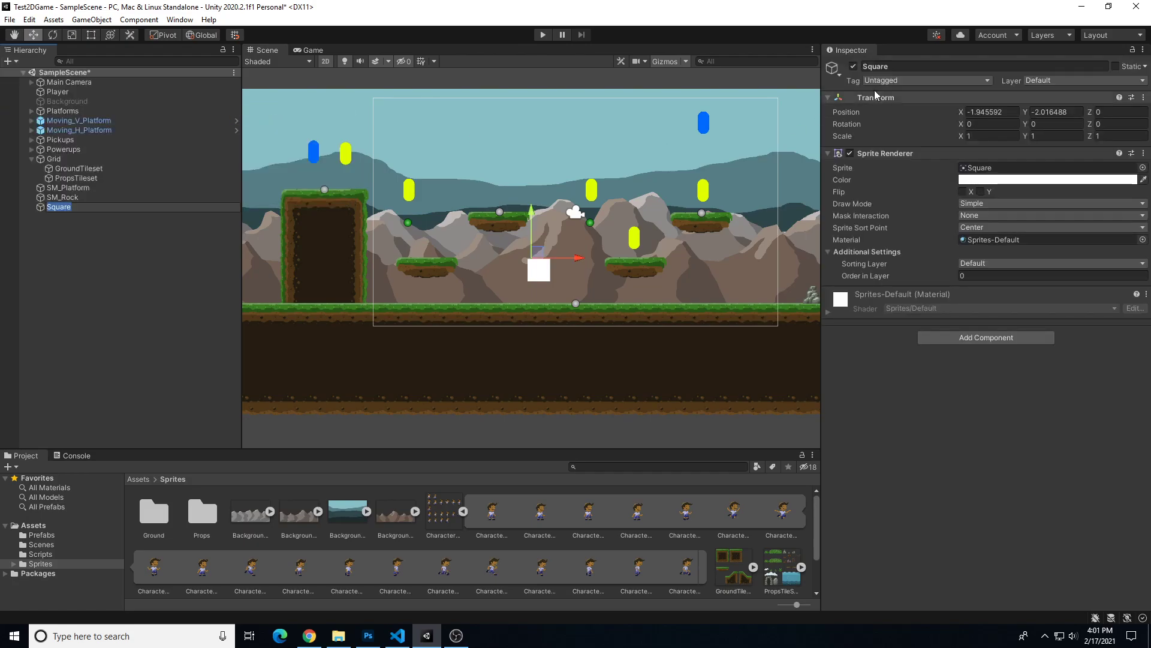
type("PlayerAnim")
key("Return")
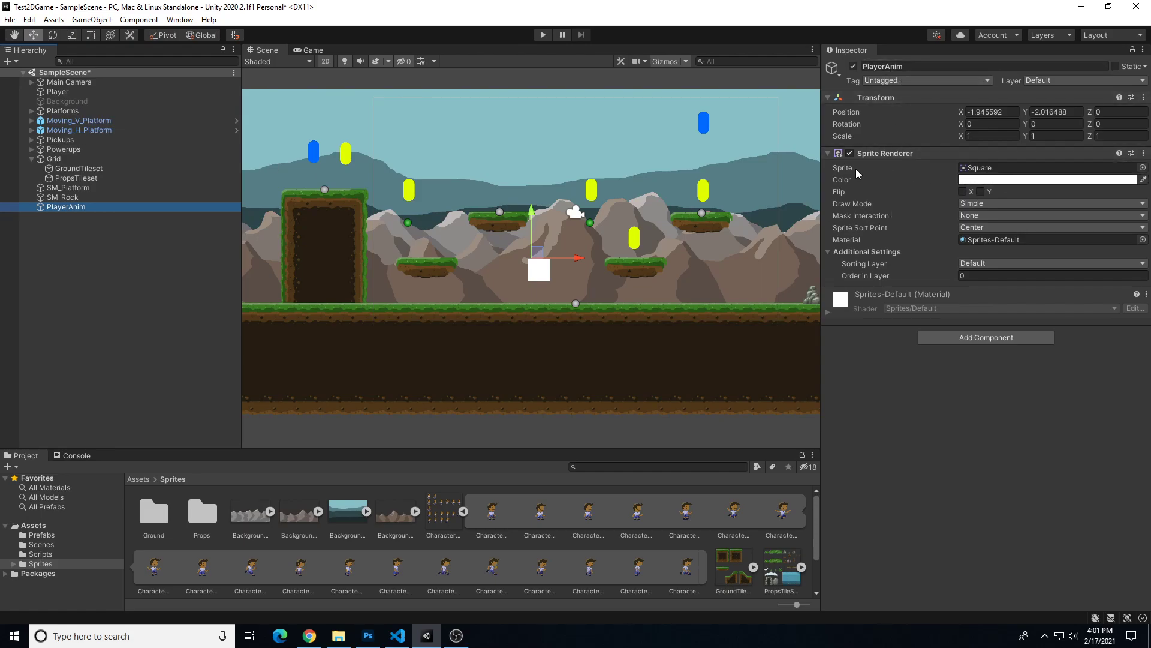
Step: Search the sprites for "character" and assign CharacterSpriteSheet_0 to PlayerAnim's Sprite Renderer
left_click(1142, 167)
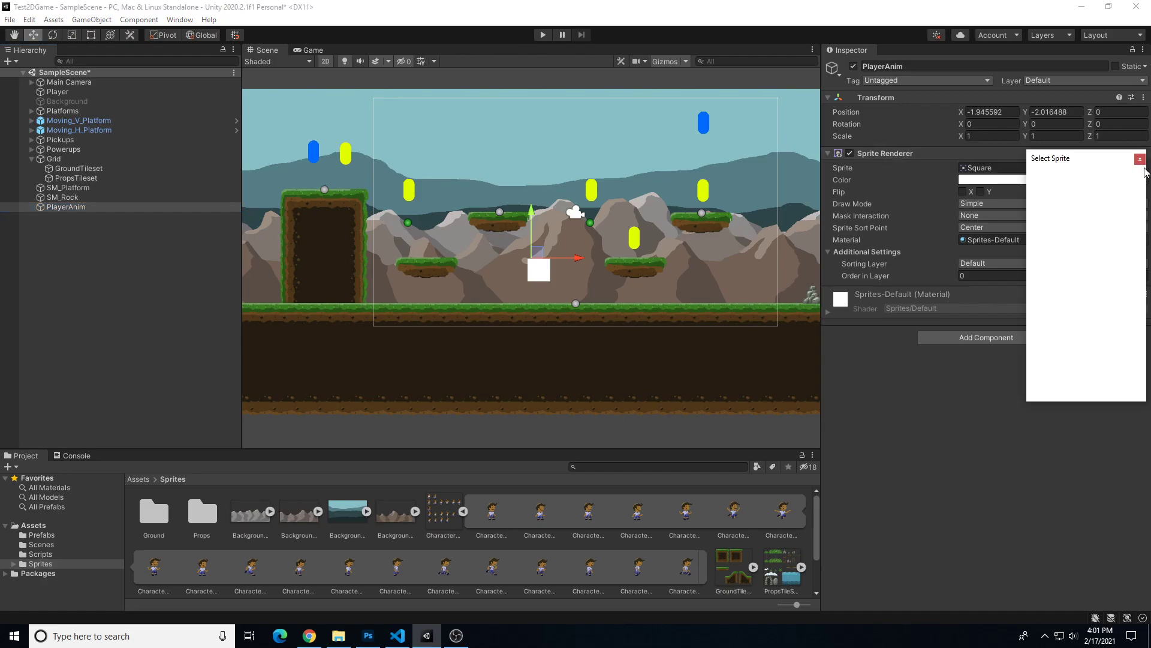
type("character")
scroll(1083, 243, "up", 3)
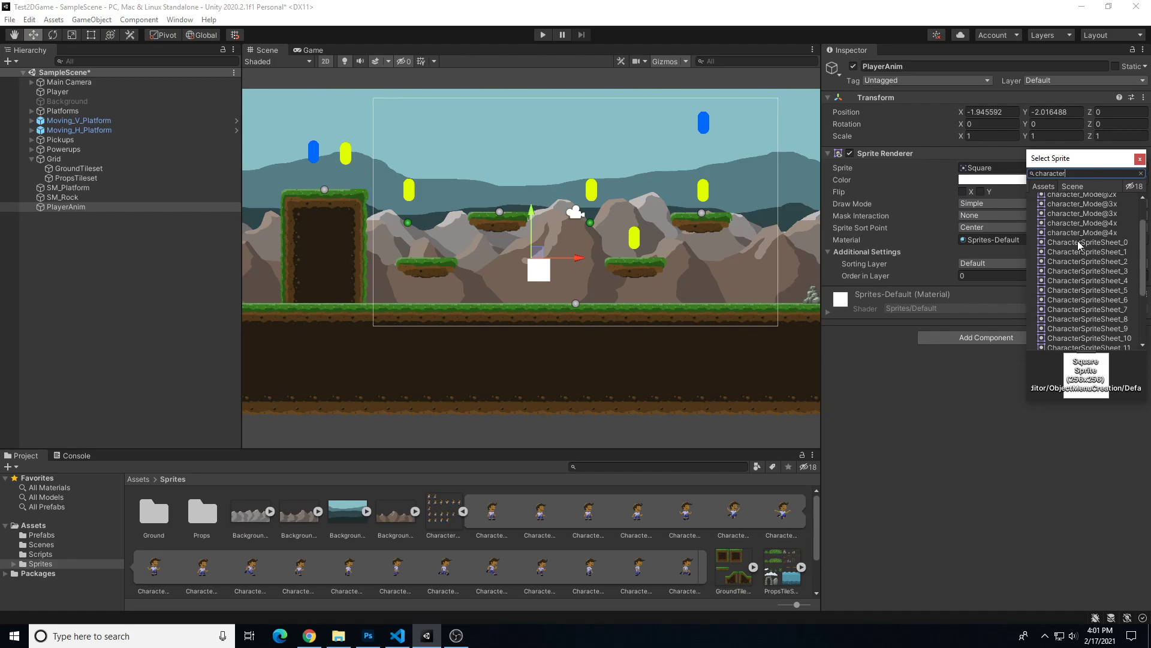
left_click(1077, 243)
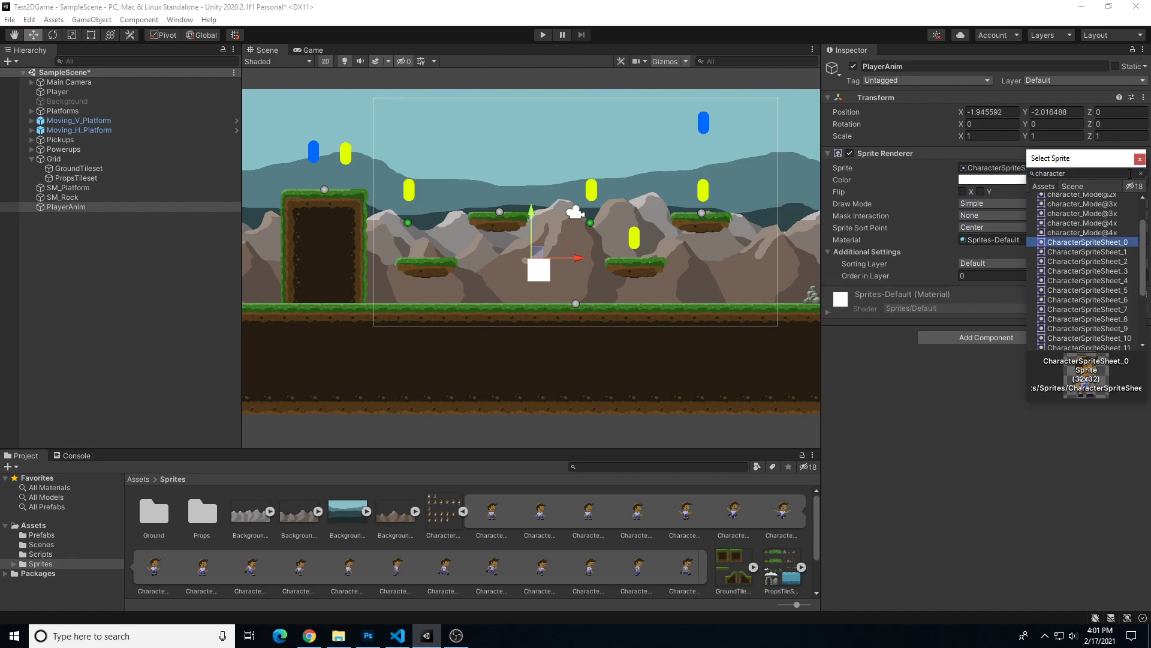
left_click(1140, 158)
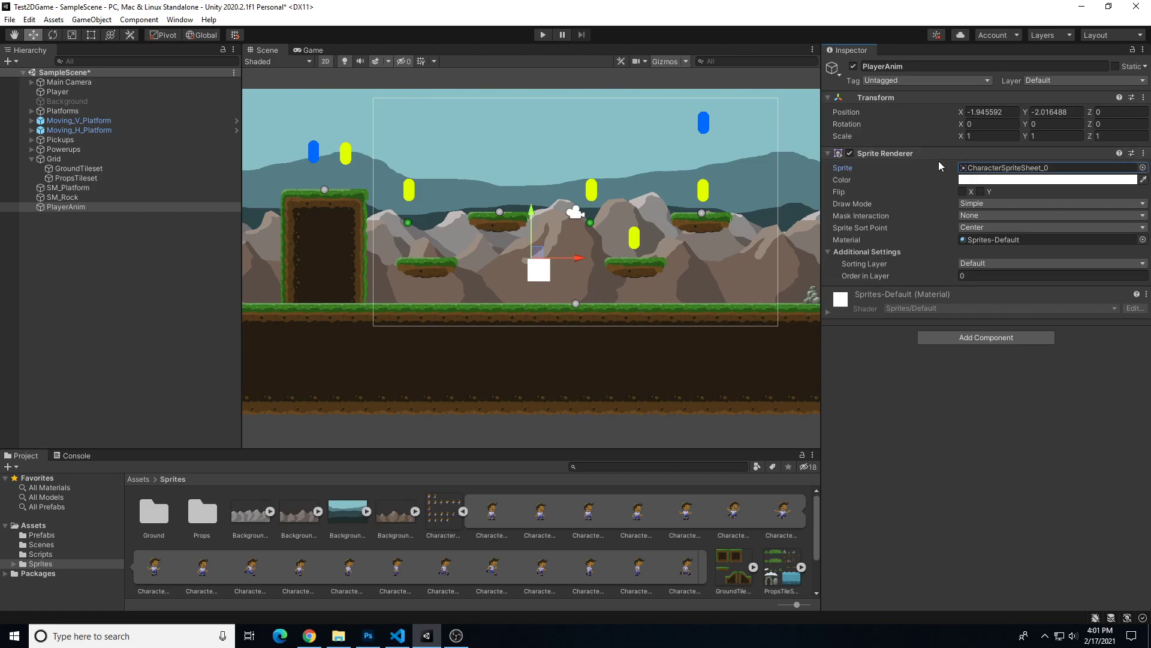
Step: Reset PlayerAnim's transform and set its sorting layer to Player
left_click(1143, 98)
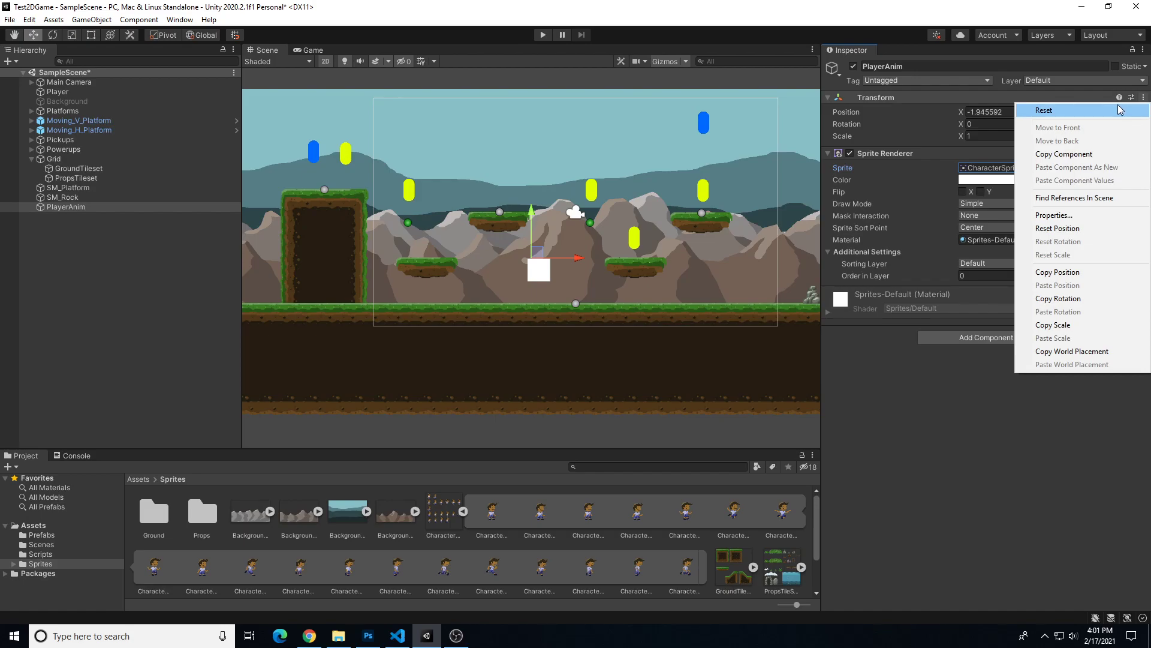
left_click(1120, 110)
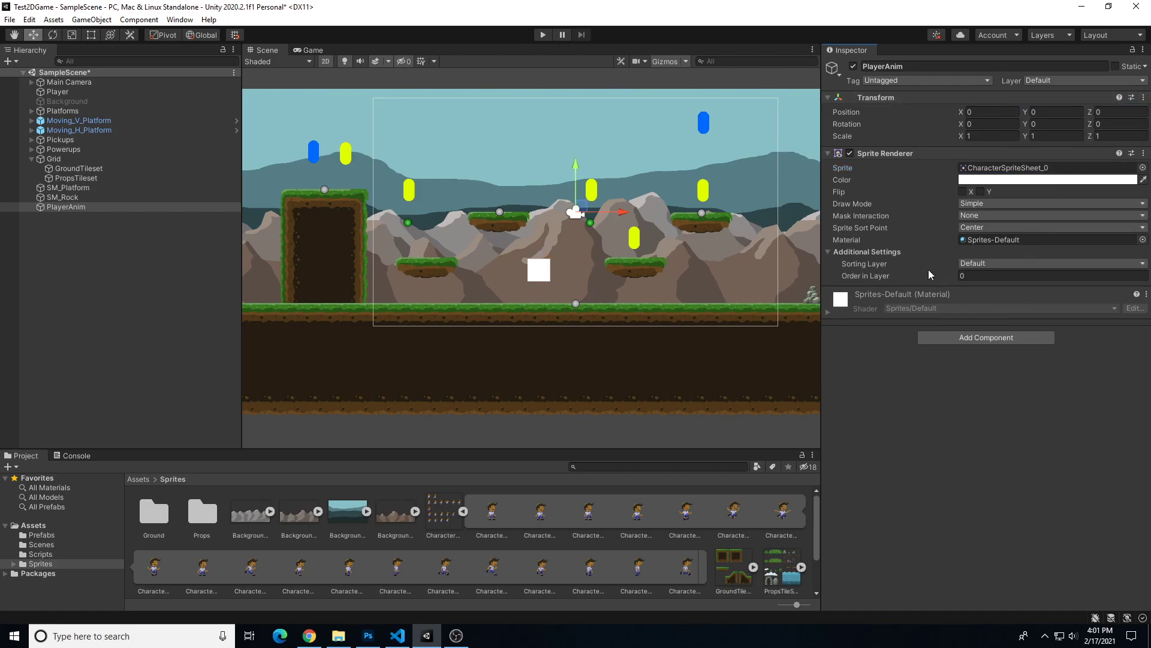
left_click(983, 265)
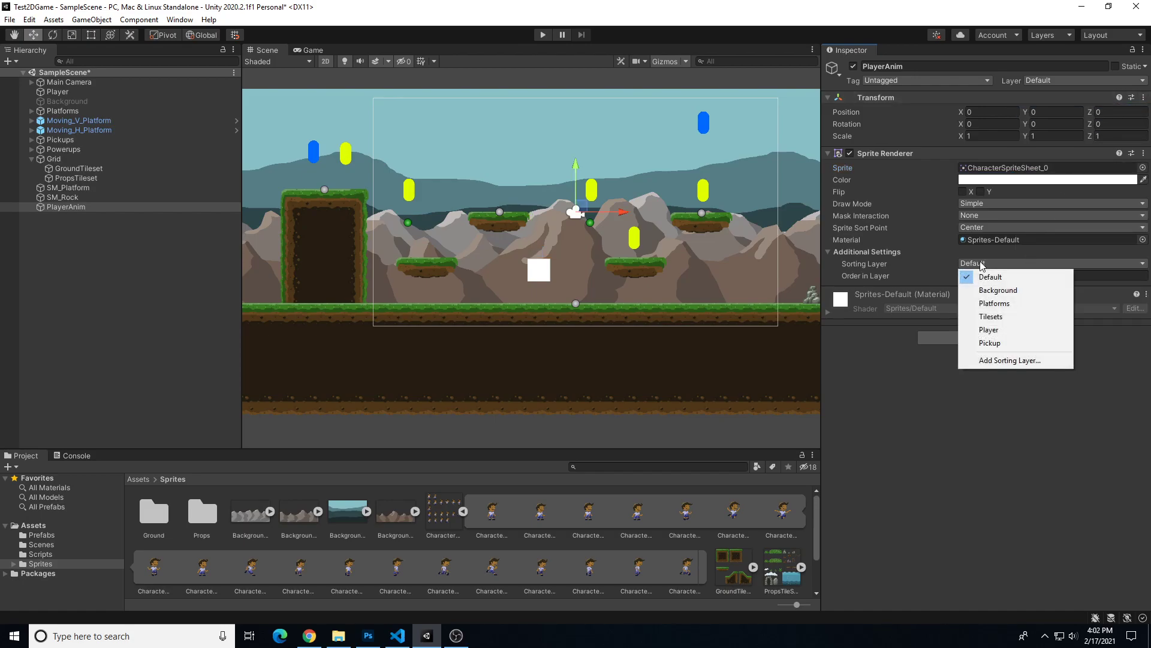
left_click(980, 329)
Step: Move PlayerAnim straight down in the scene to a Y position of about -1.4
left_click_drag(573, 165, 567, 211)
scroll(562, 218, "up", 1)
scroll(561, 218, "up", 6)
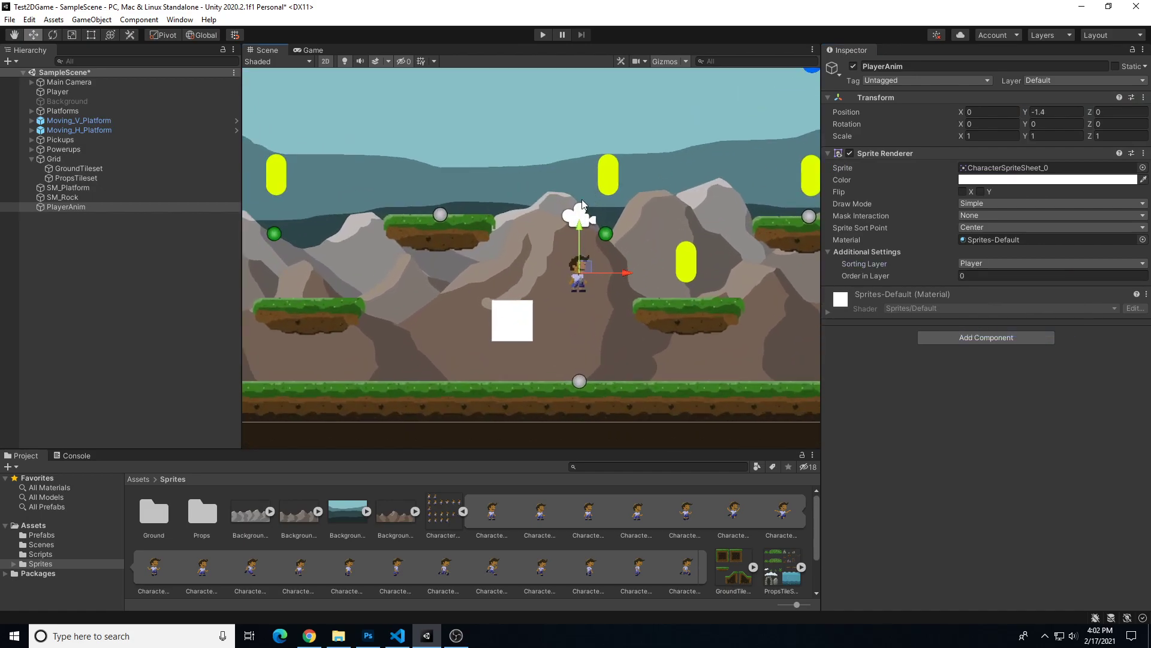
Step: Scale PlayerAnim to 2 on all axes and move it to a position of about X 0.05, Y -2.05
scroll(542, 202, "down", 6)
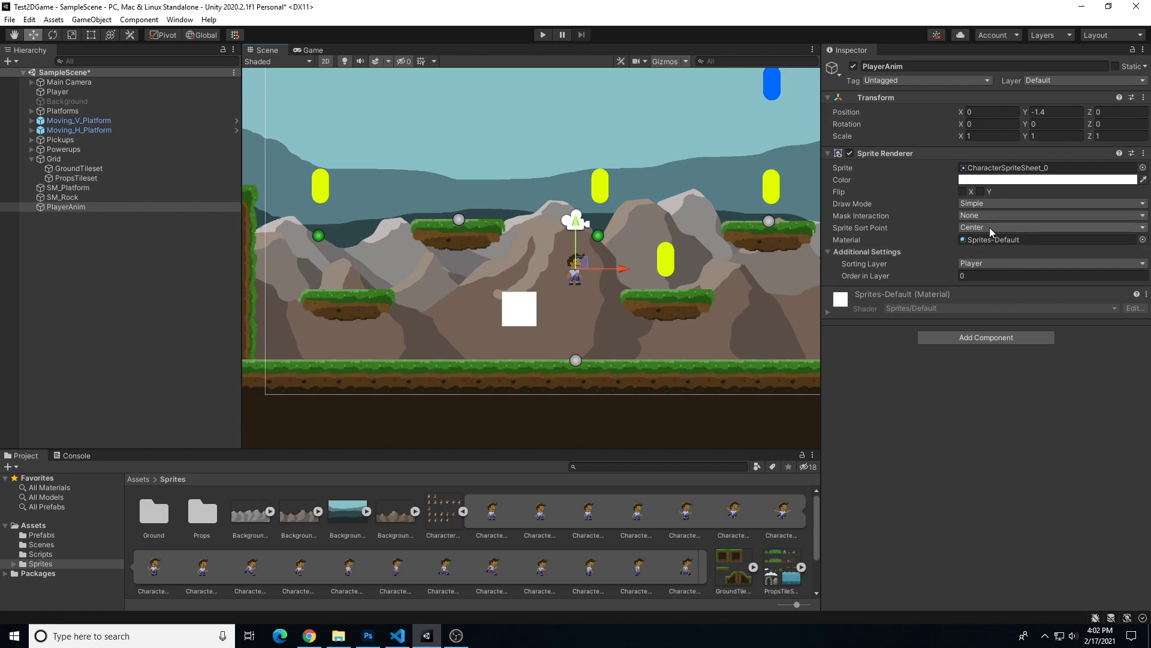
left_click(986, 136)
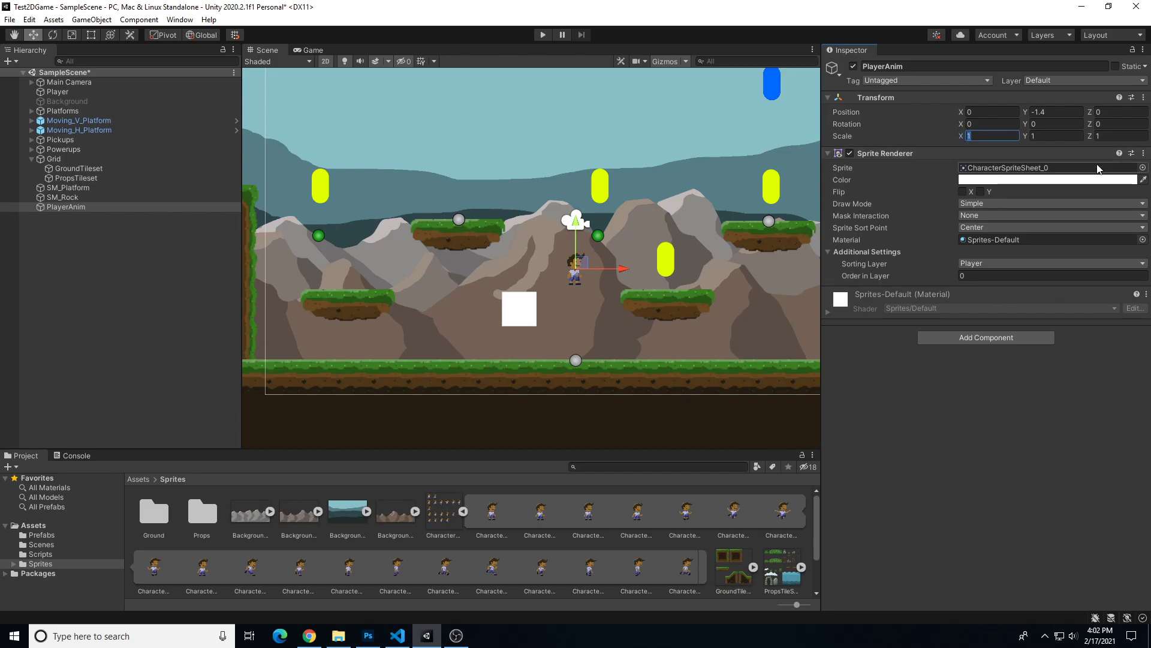
type("2")
key("Tab")
type("2")
key("Tab")
type("2")
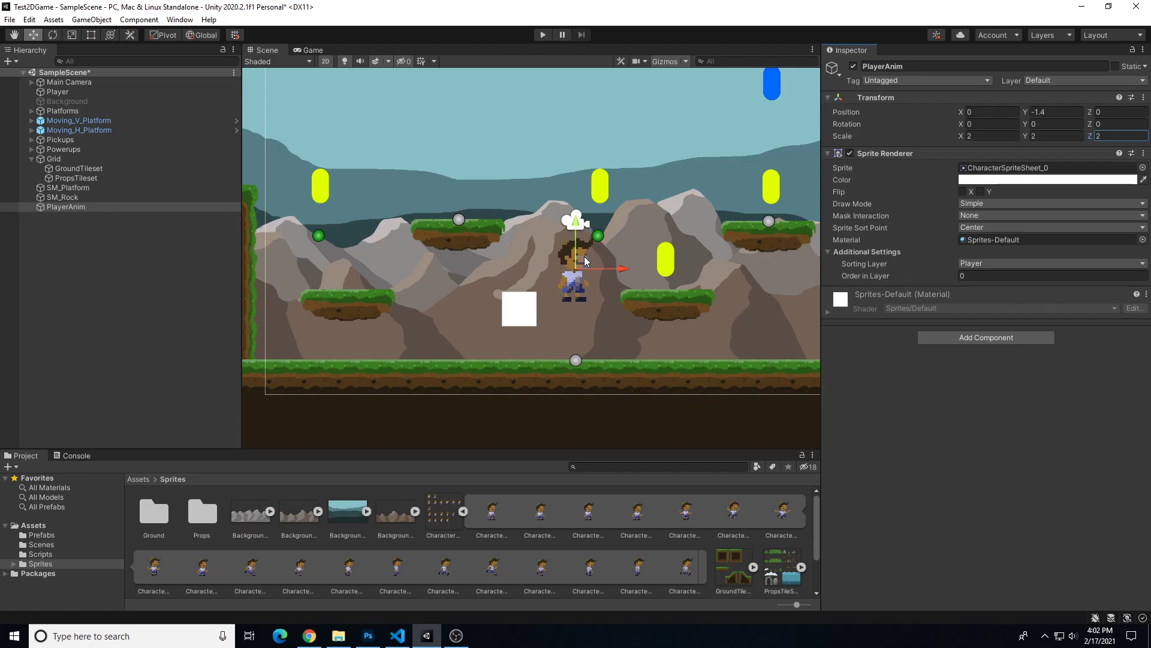
left_click_drag(583, 264, 530, 288)
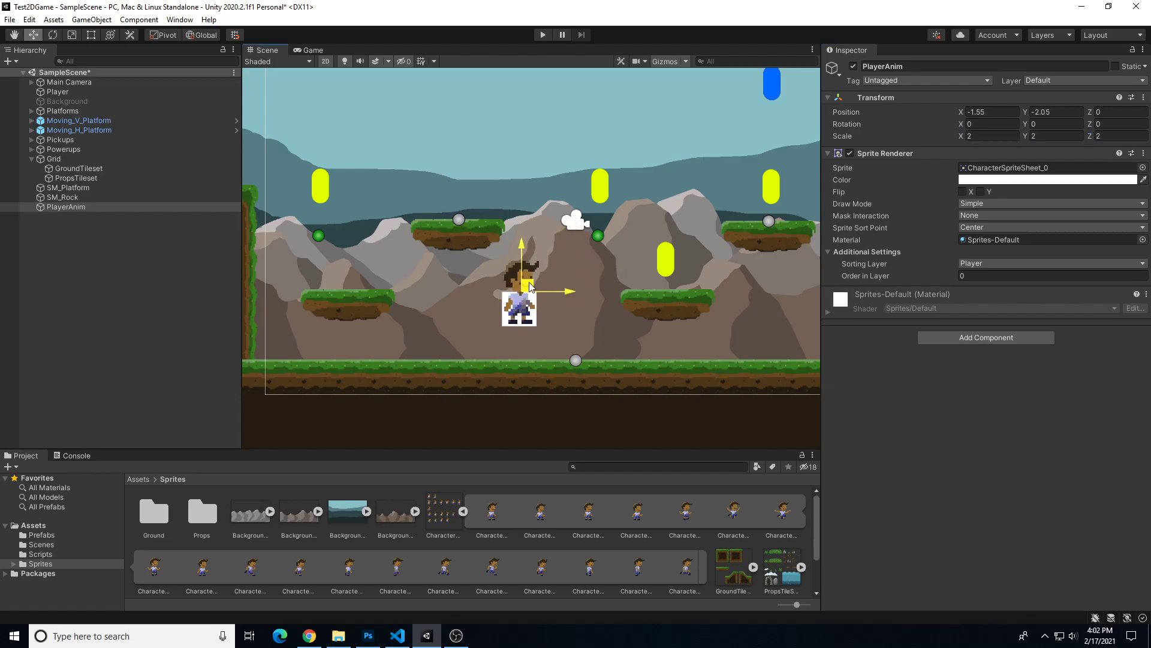
left_click_drag(530, 287, 586, 288)
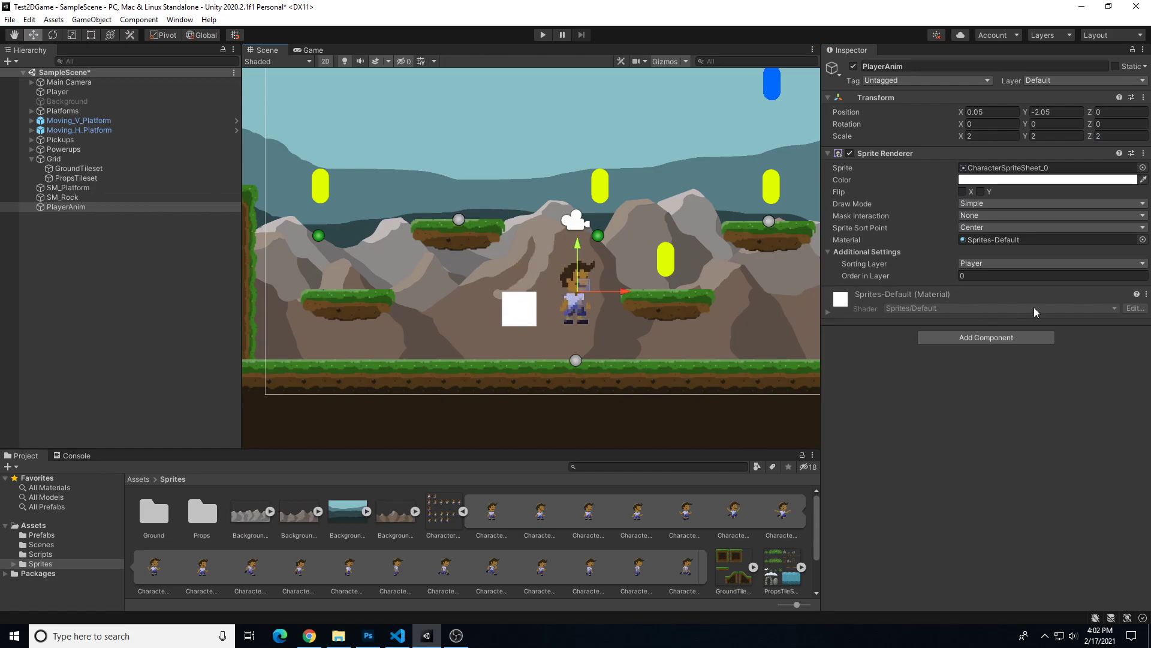
Step: Add a Rigidbody 2D component to PlayerAnim
left_click(966, 340)
key("BackSpace")
type("rigid")
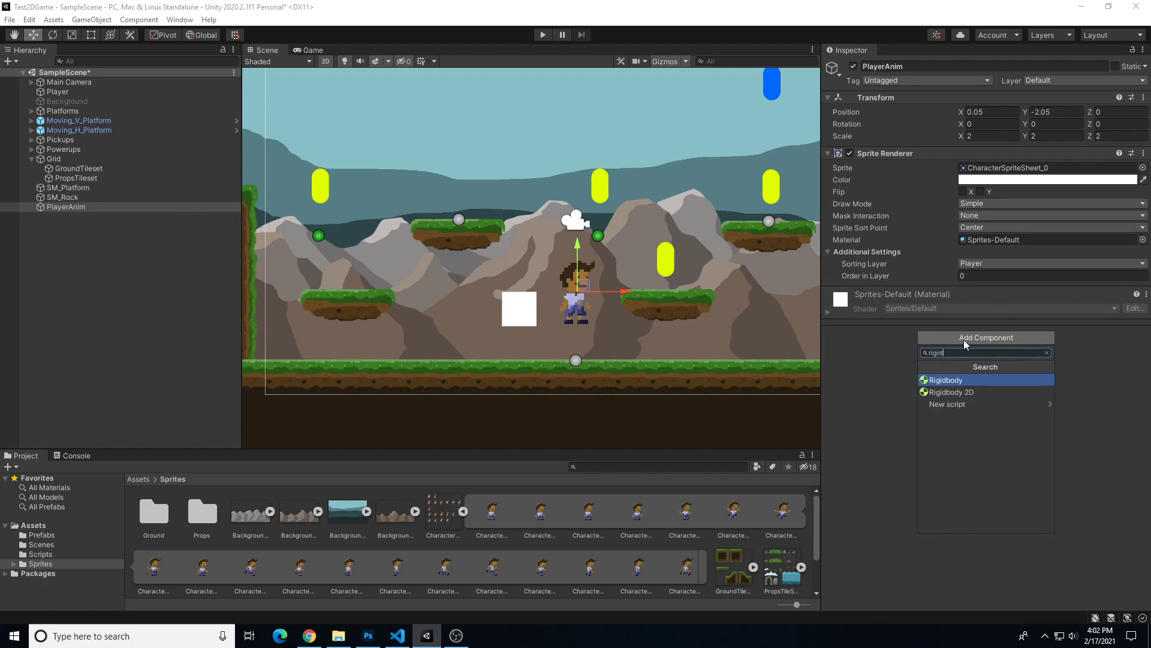
left_click(952, 393)
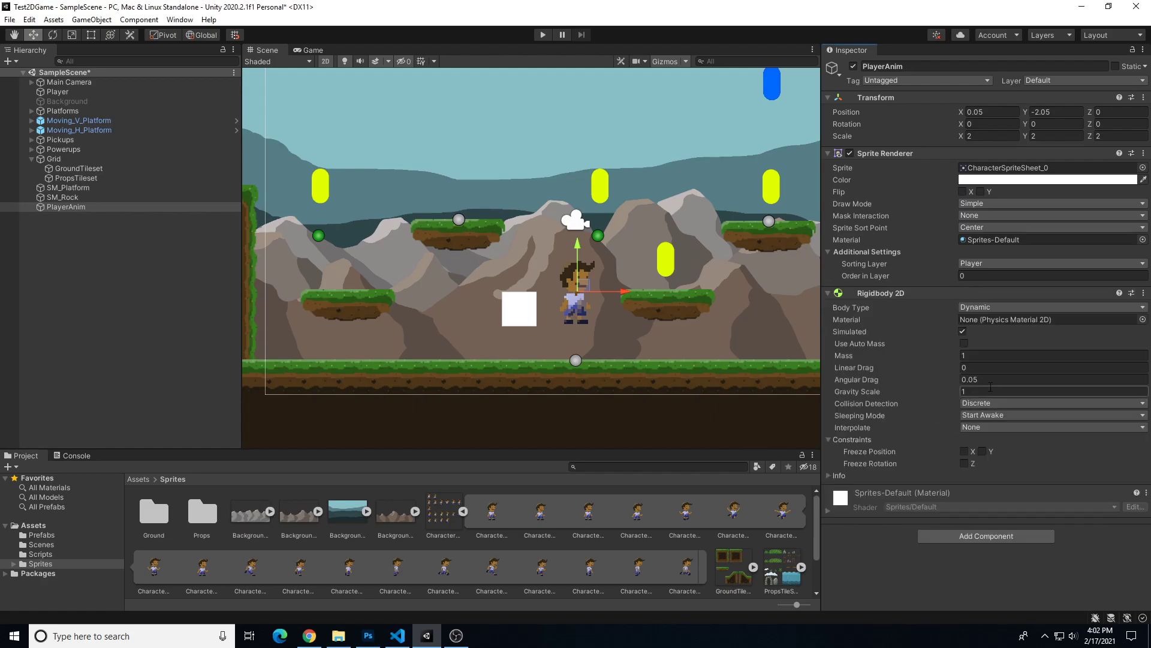
Step: Set the Rigidbody 2D's linear drag and gravity scale to 3 and freeze its Z rotation
left_click(991, 367)
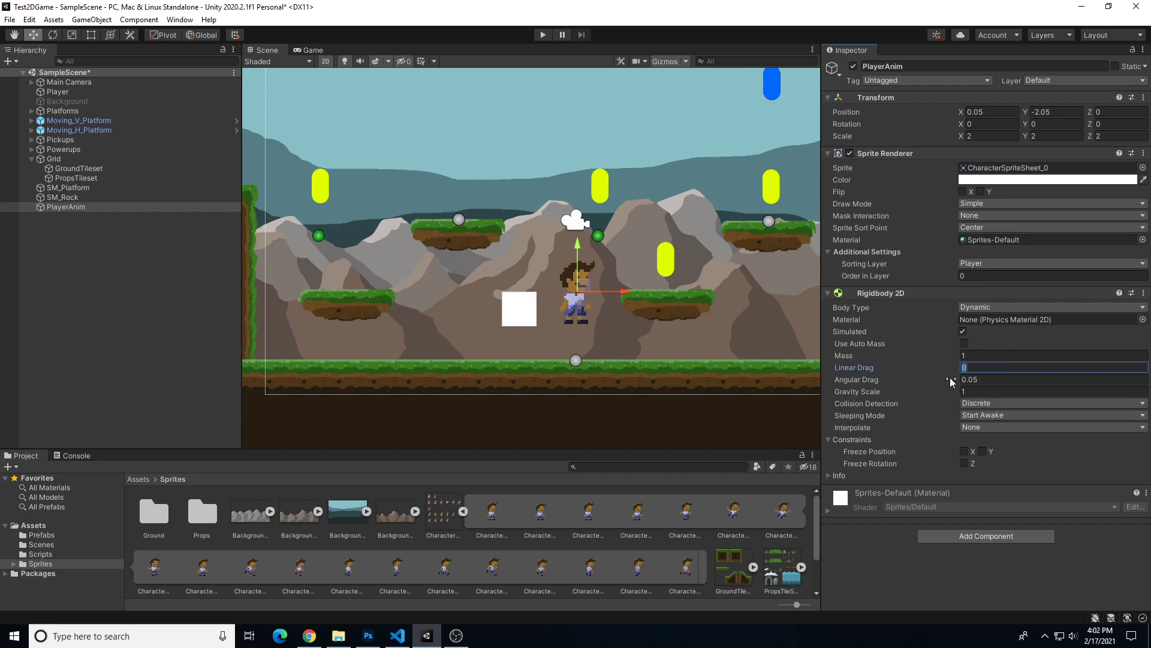
type("3")
left_click(1047, 392)
type("3")
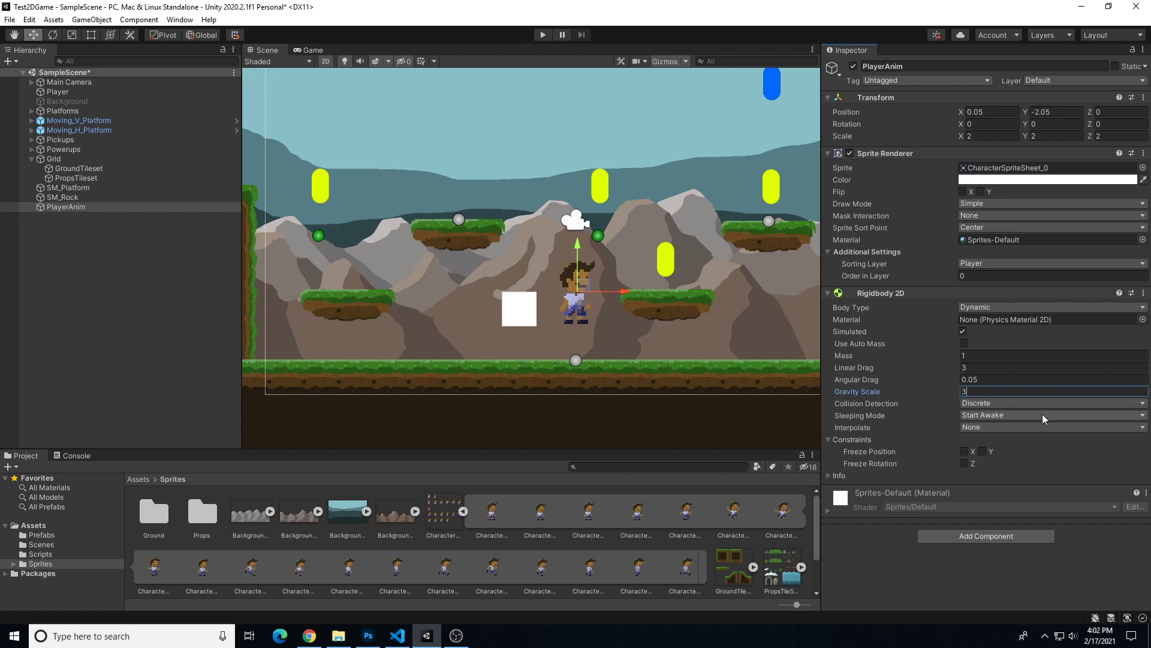
left_click(829, 441)
left_click(829, 440)
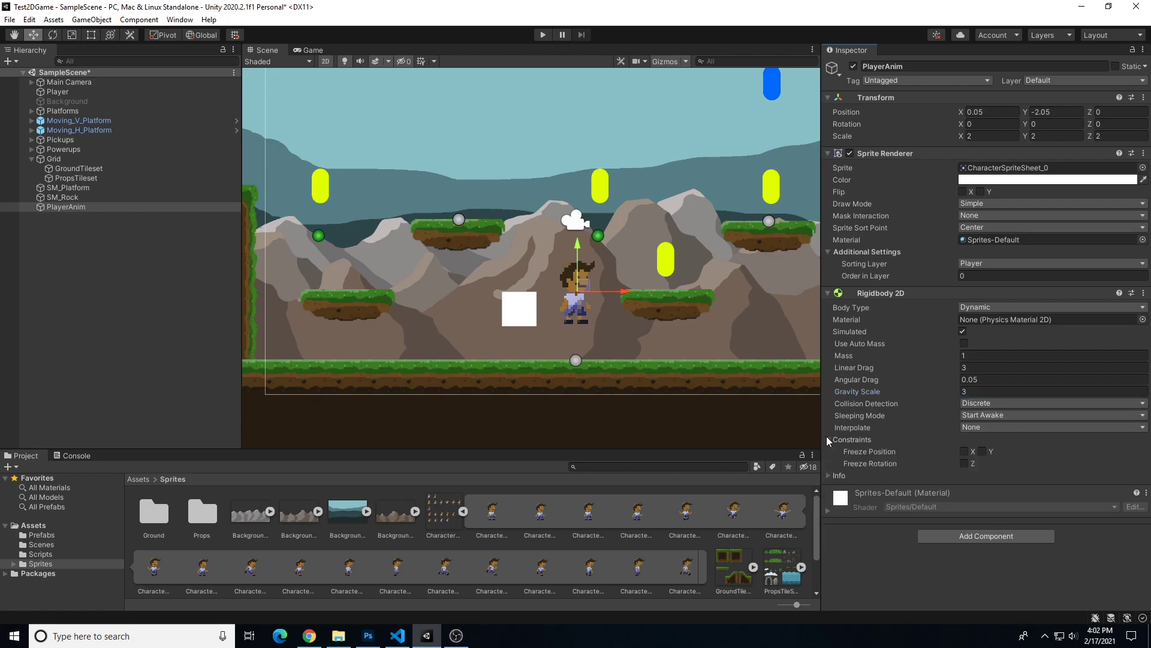
left_click(963, 464)
Step: Add a Box Collider 2D component to PlayerAnim
left_click(985, 535)
type("box")
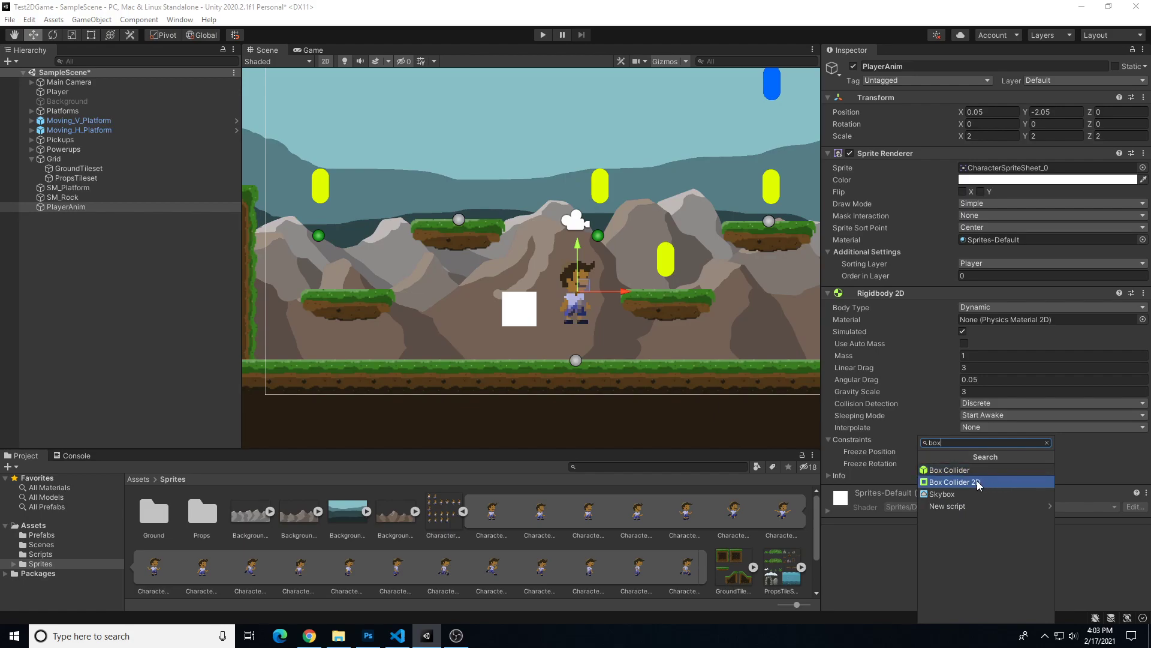
left_click(978, 483)
Step: Narrow the Box Collider 2D to the character's body by setting its X size to 0.5
scroll(936, 480, "down", 3)
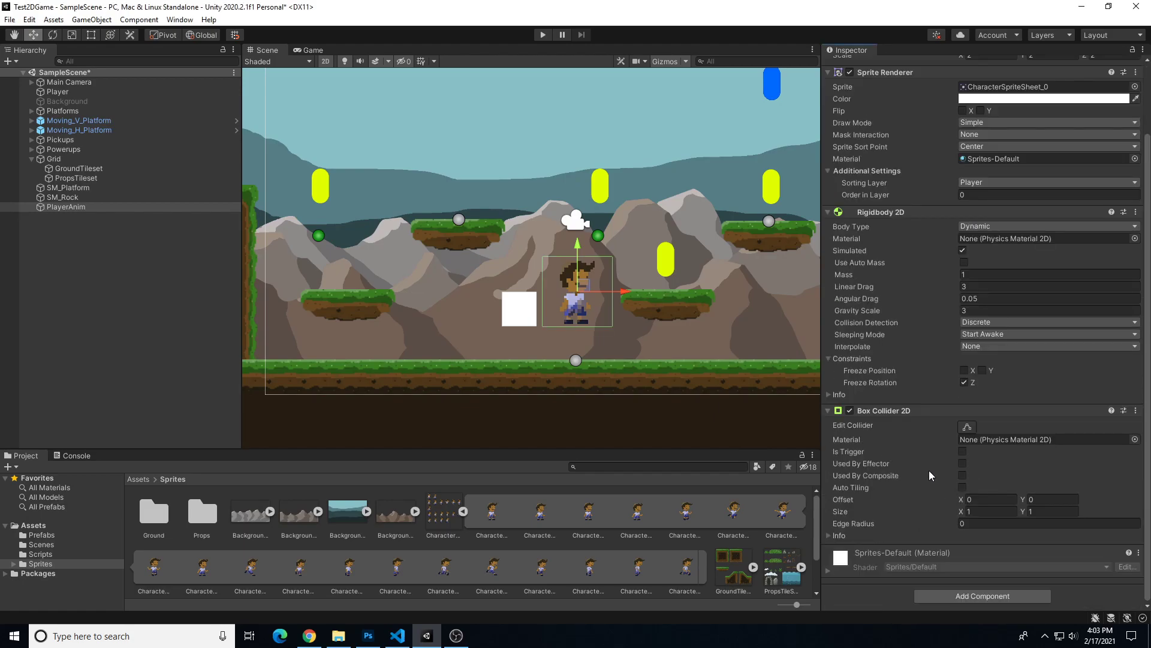
left_click(969, 511)
type(".8")
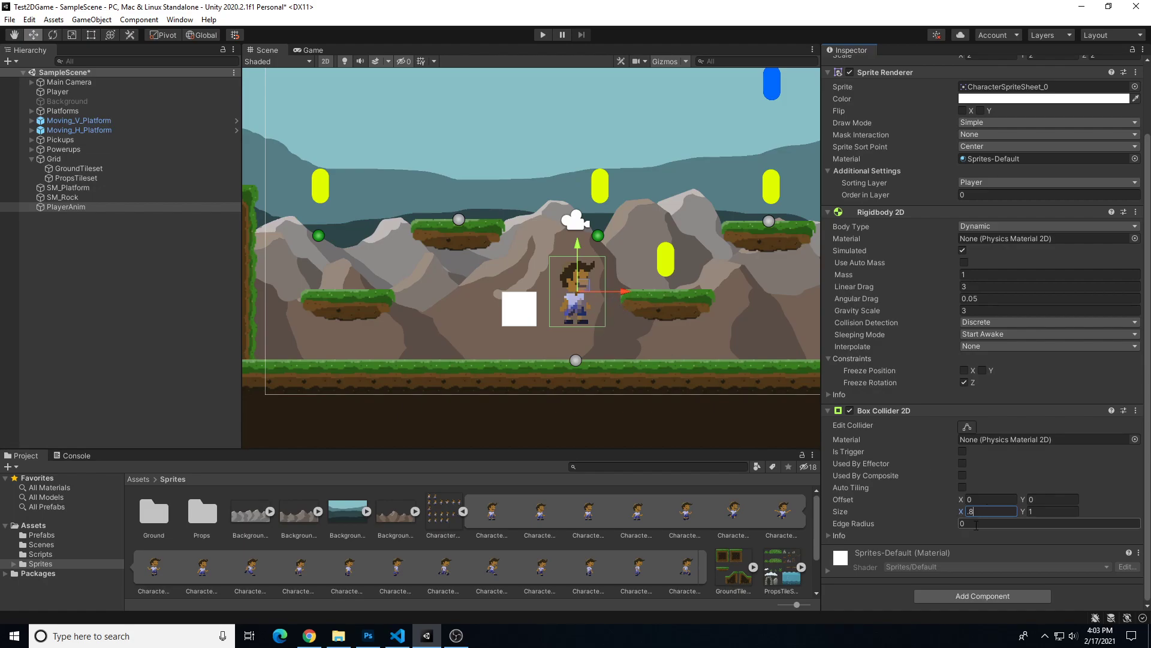
key("BackSpace")
key("BackSpace")
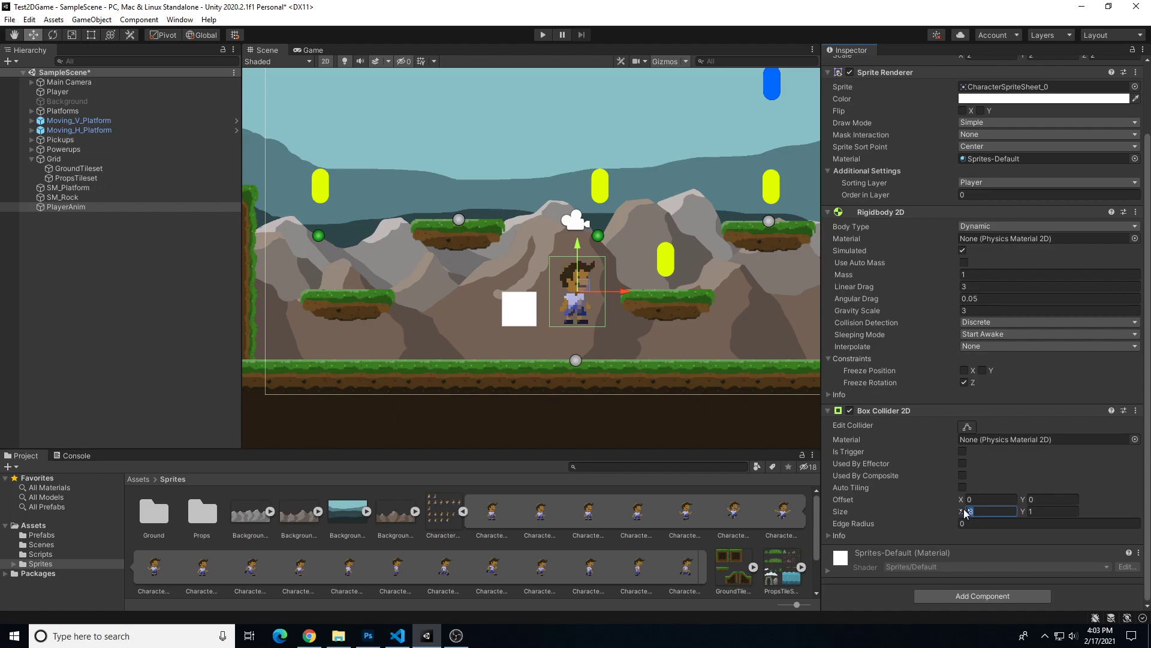
type(".6")
key("BackSpace")
type("5")
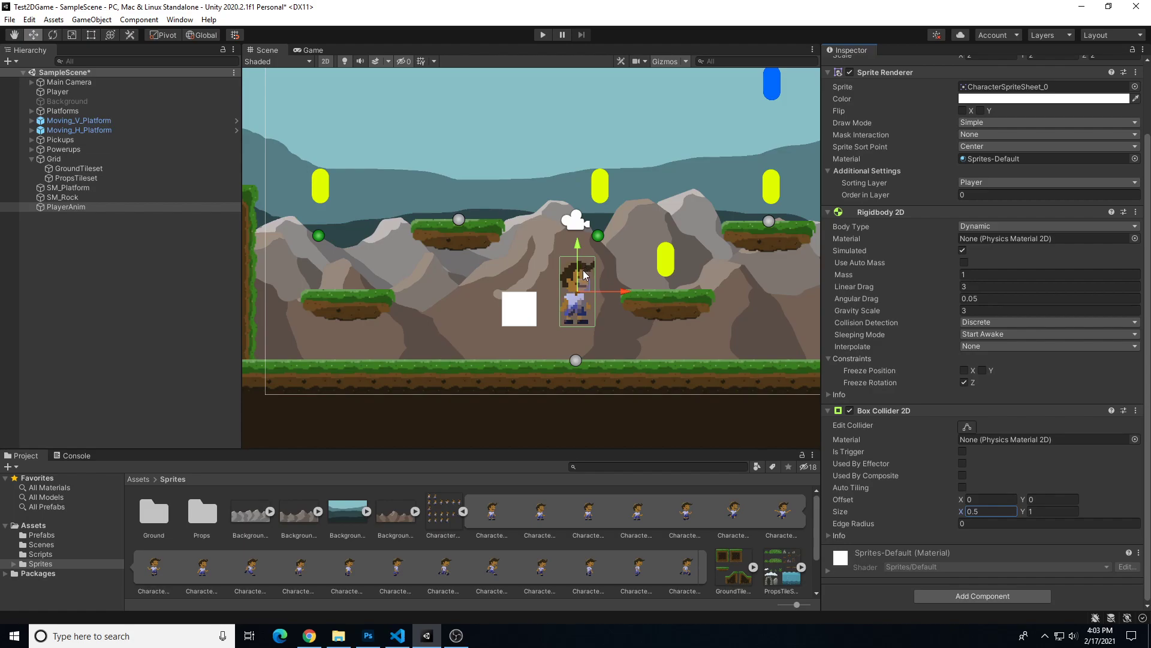
Step: Reduce the Box Collider 2D's height to fit the character by setting its Y size to 0.9
scroll(578, 325, "up", 1)
scroll(577, 325, "up", 5)
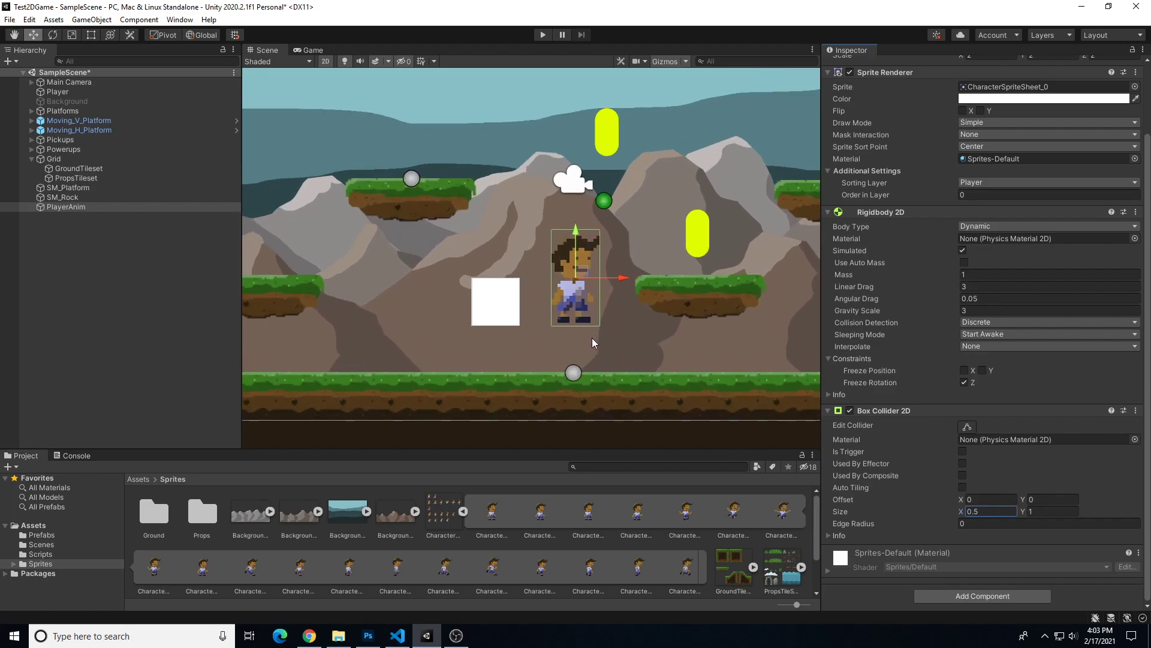
left_click(1048, 516)
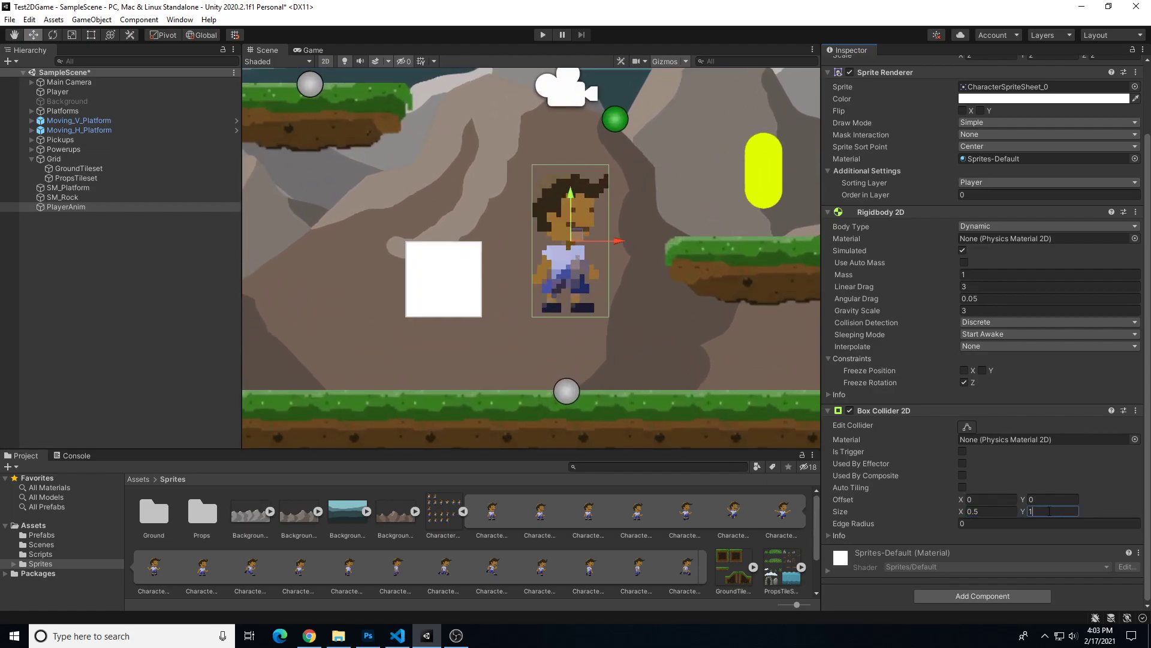
key("BackSpace")
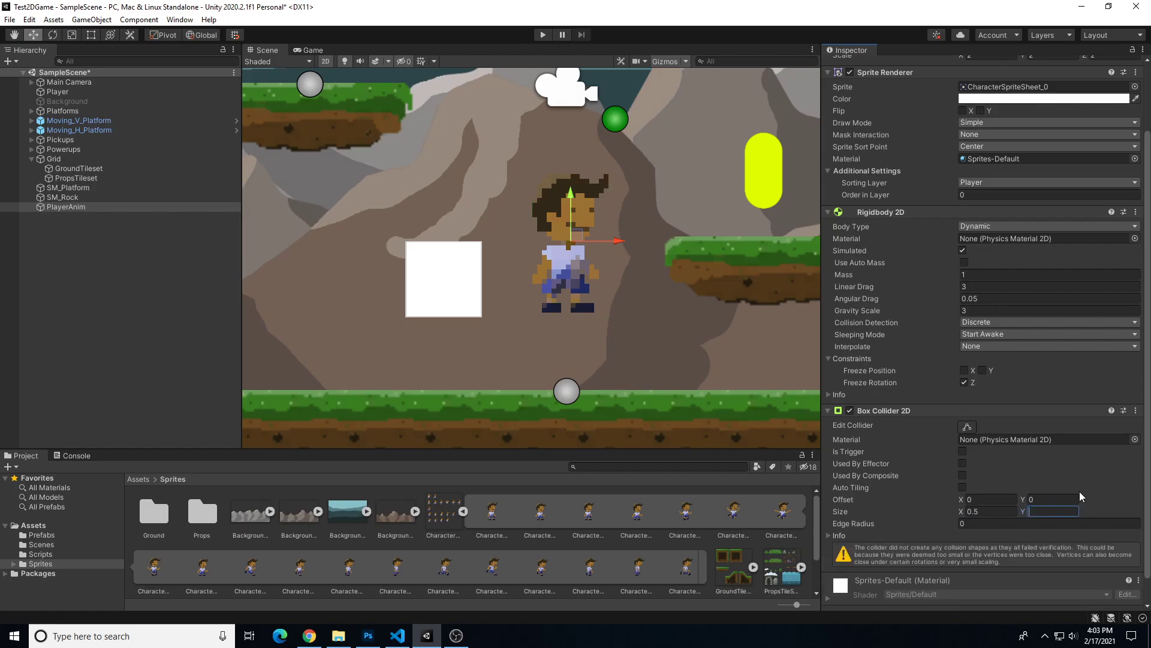
type(".8")
key("BackSpace")
type("9")
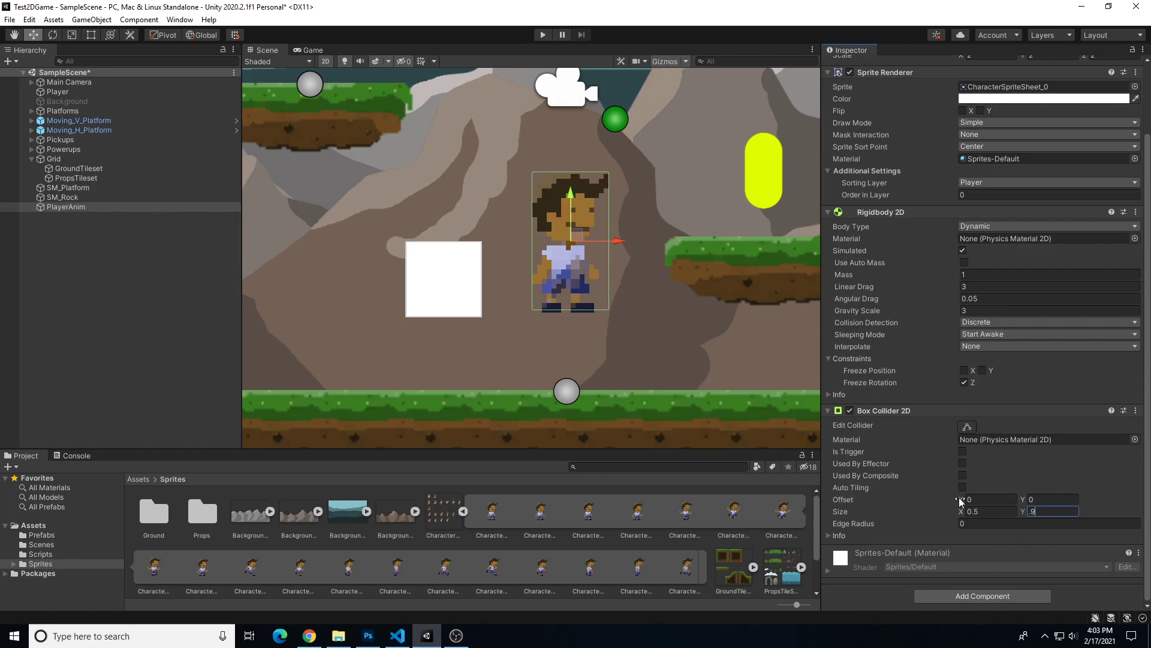
Step: Set the Box Collider 2D's Y offset to -0.015 so its lower edge meets the character's feet
left_click(1044, 499)
type(".1")
key("BackSpace")
key("BackSpace")
type("-.01")
key("BackSpace")
type("2")
key("BackSpace")
type("15")
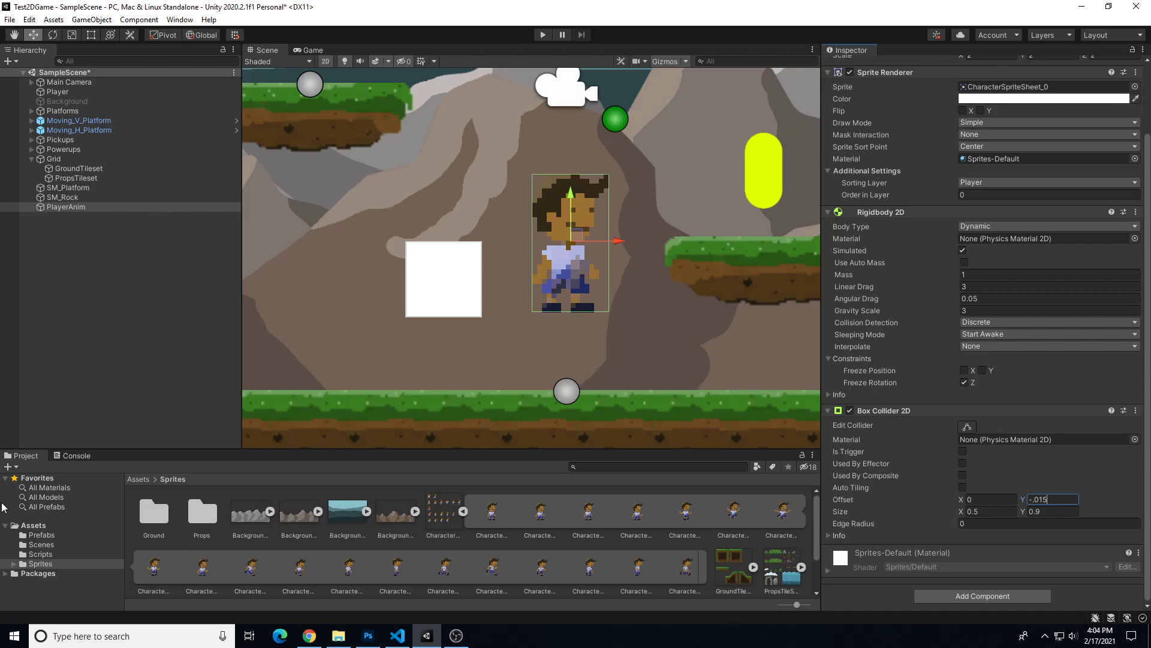
Step: Attach the PlayerMovementPlatformer script from the Scripts folder to PlayerAnim
left_click(37, 554)
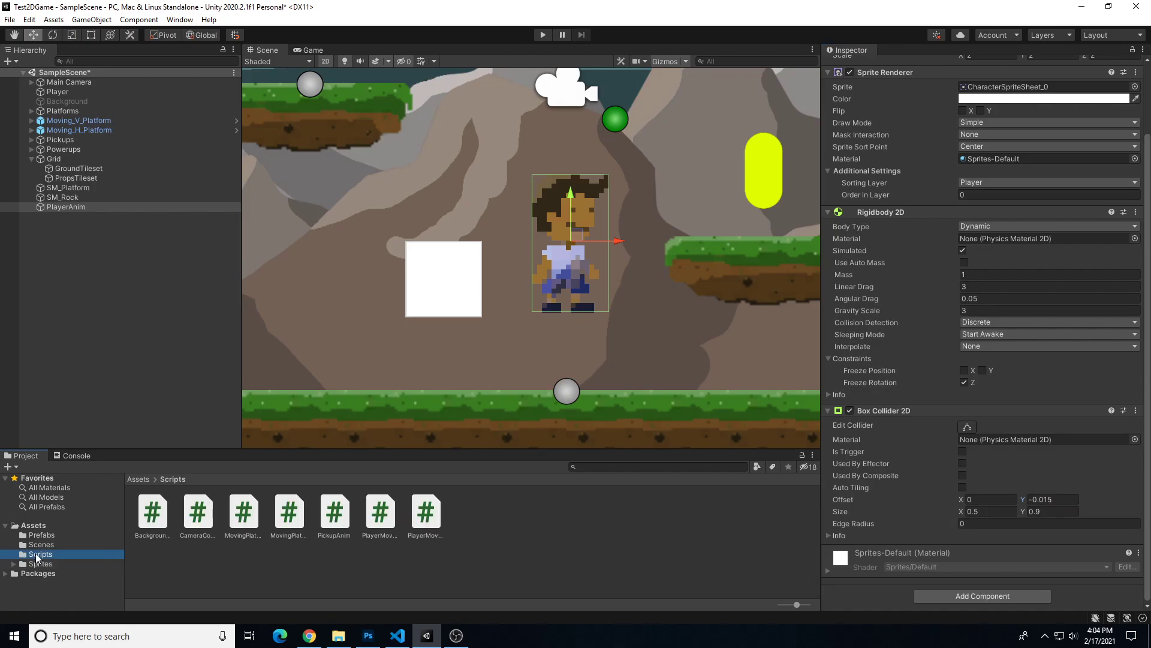
left_click(433, 520)
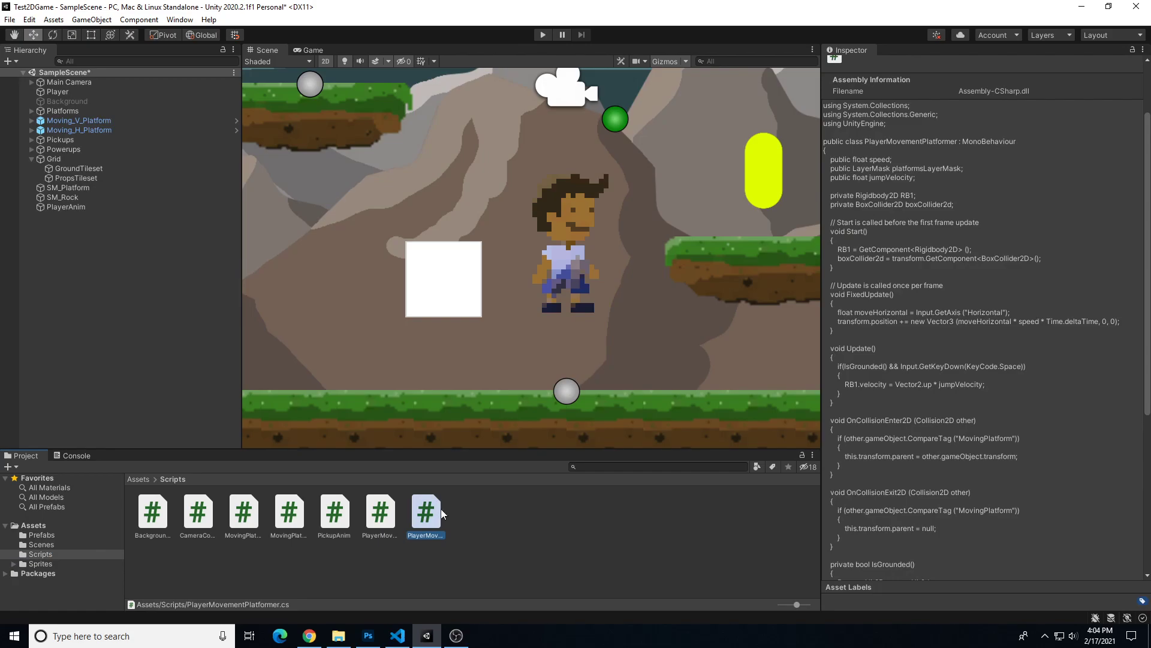
scroll(924, 405, "down", 5)
scroll(921, 414, "up", 8)
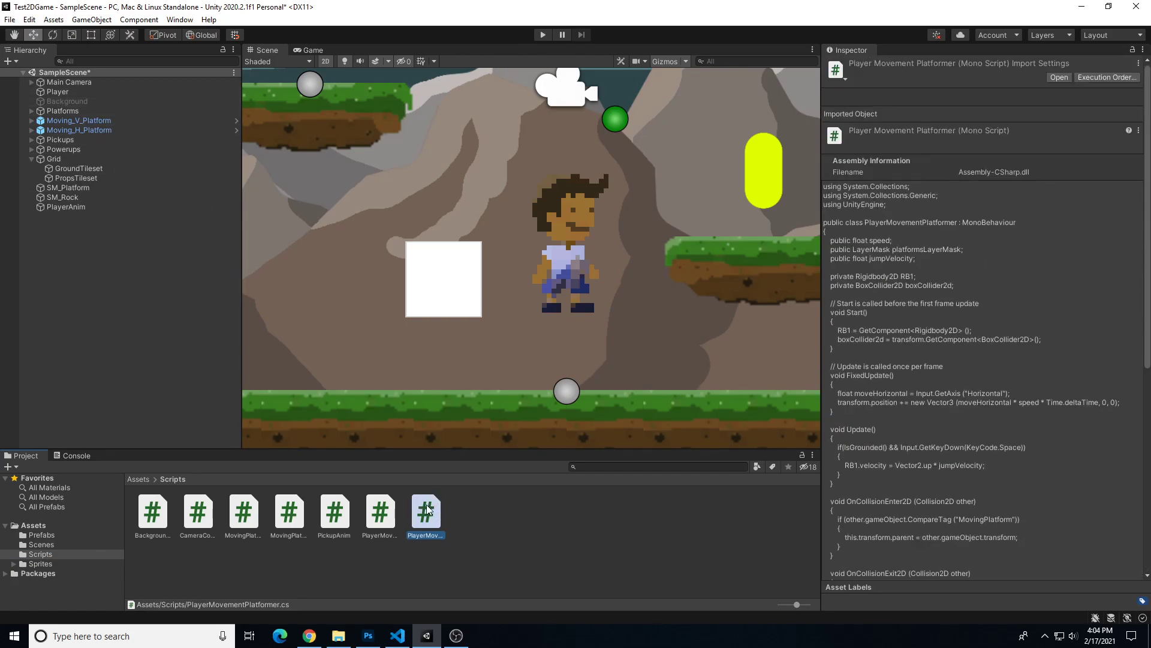
left_click(80, 207)
scroll(984, 511, "down", 3)
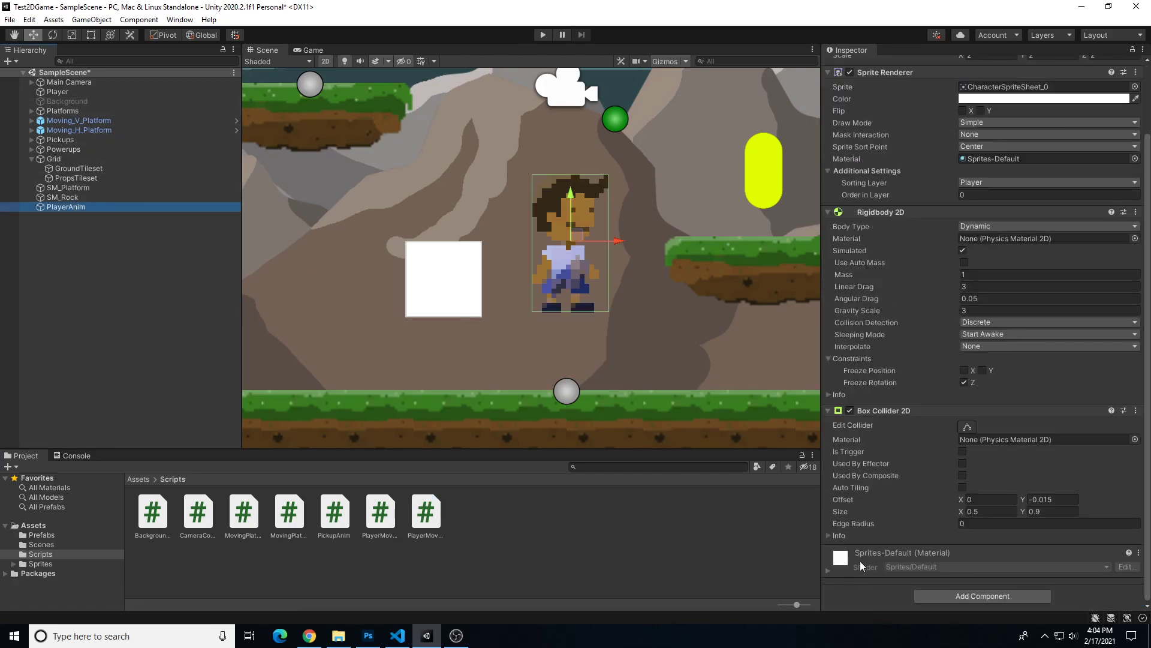
left_click_drag(426, 513, 977, 593)
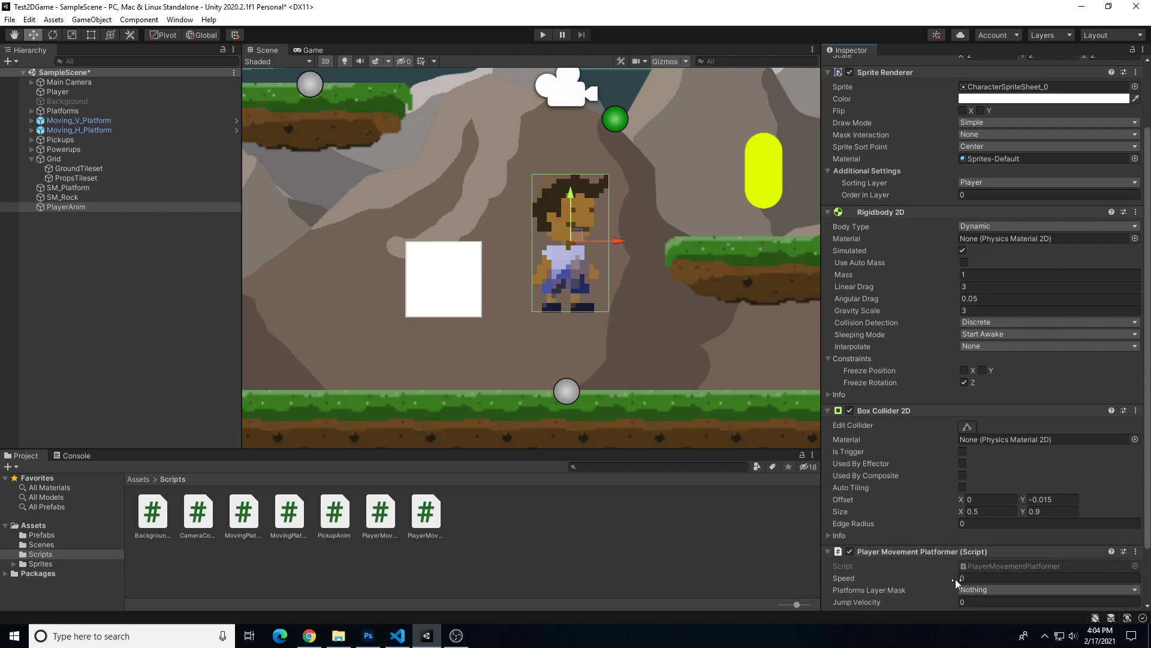
Step: Match PlayerAnim's movement script to the Player object's settings: speed 10, jump velocity 20 and platforms layer mask Platforms
scroll(955, 578, "down", 3)
left_click(987, 511)
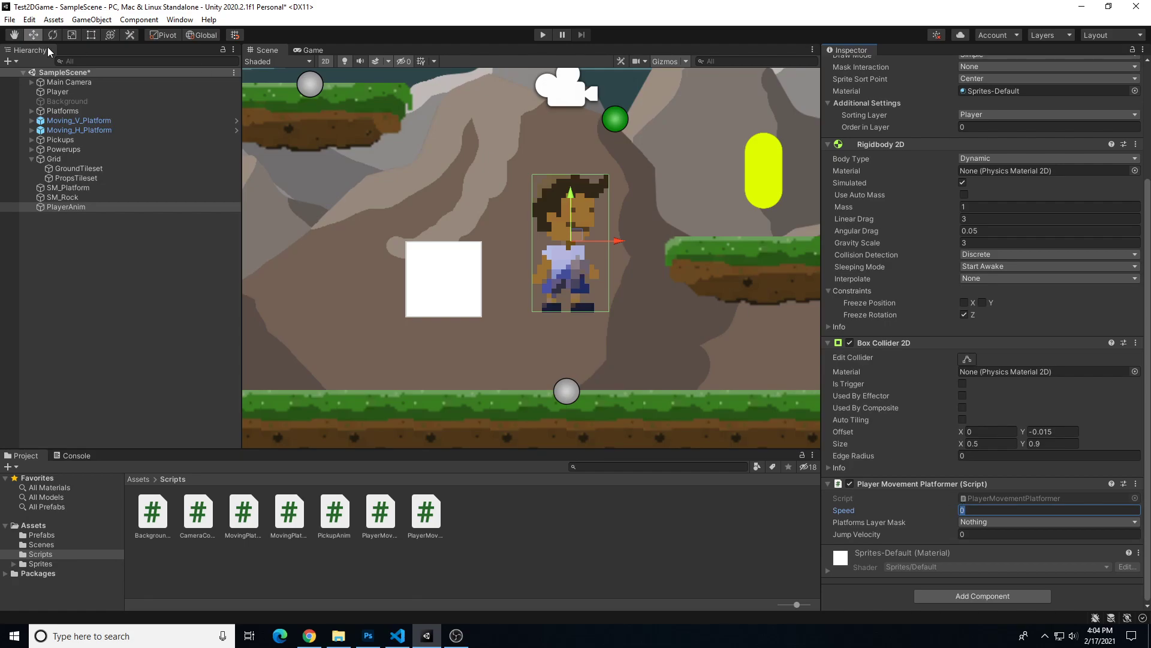
left_click(64, 93)
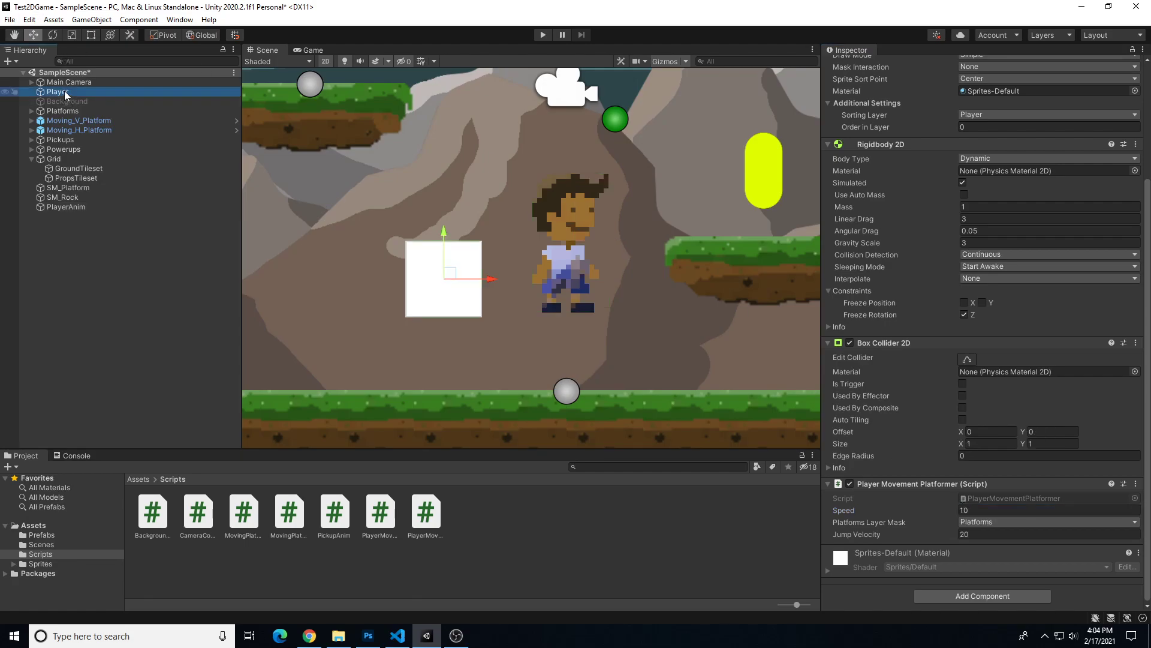
left_click(87, 205)
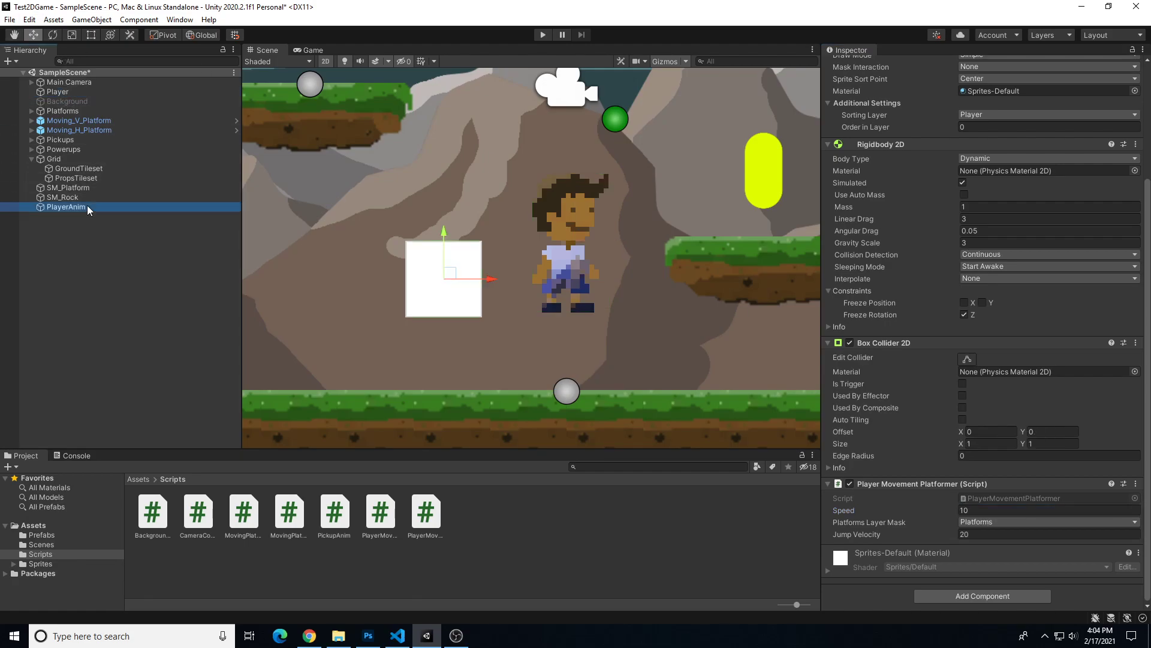
left_click(1031, 511)
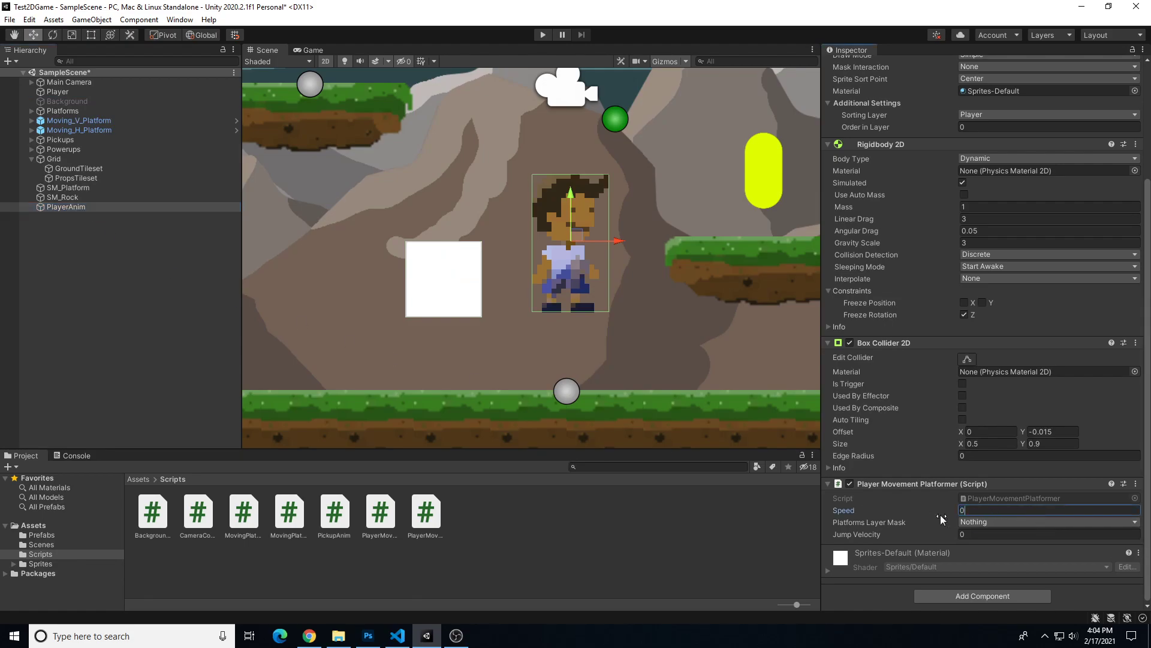
type("10")
left_click(962, 535)
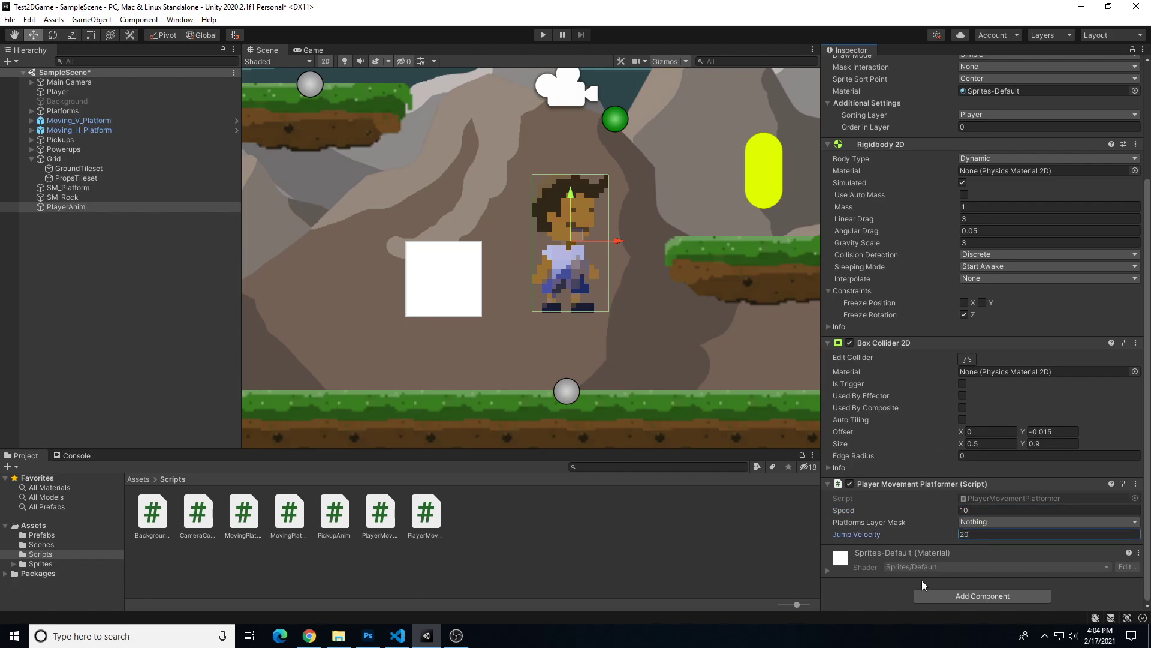
left_click(981, 520)
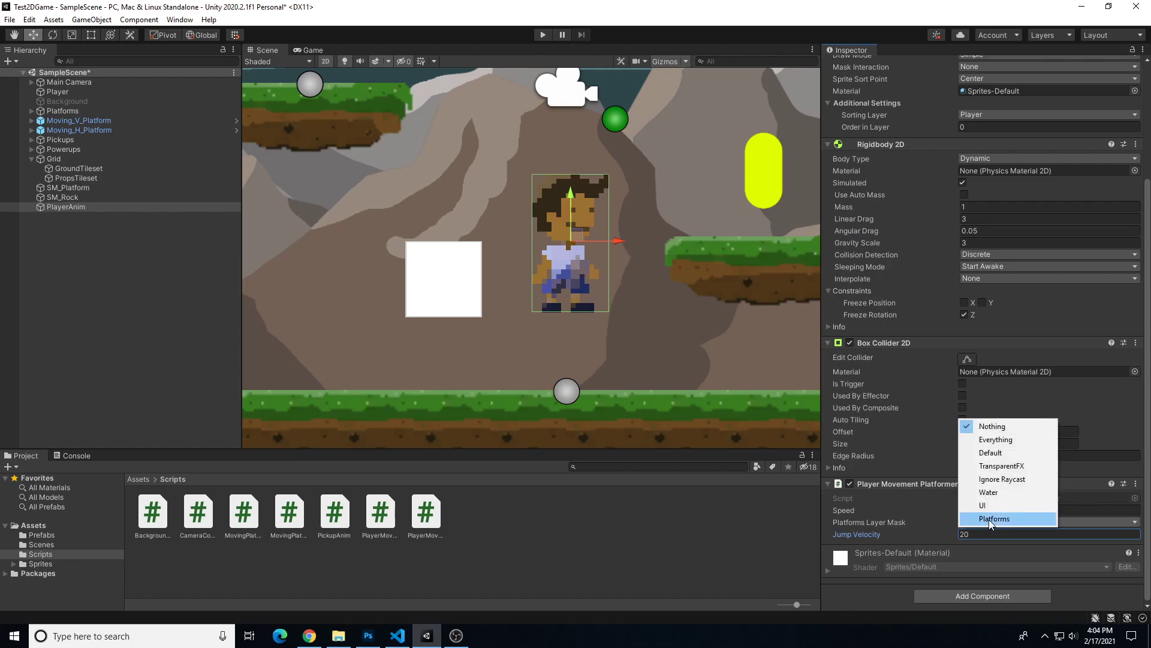
left_click(988, 519)
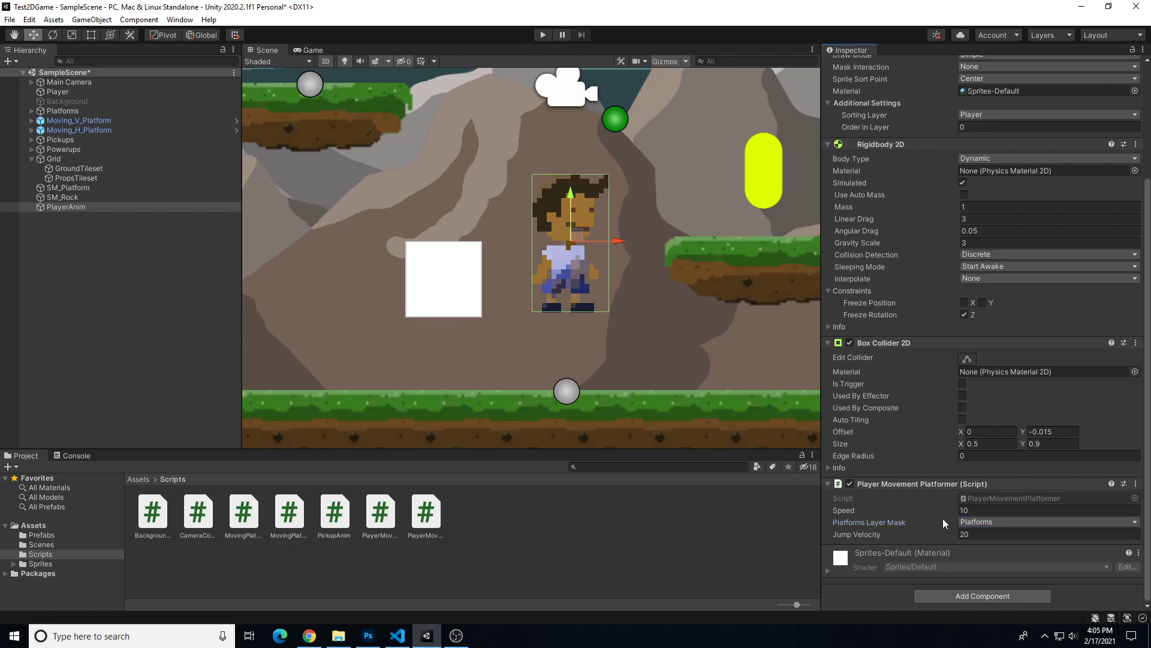
Step: Assign PlayerAnim as the Player reference in the Main Camera's Camera Controller script
scroll(943, 518, "up", 3)
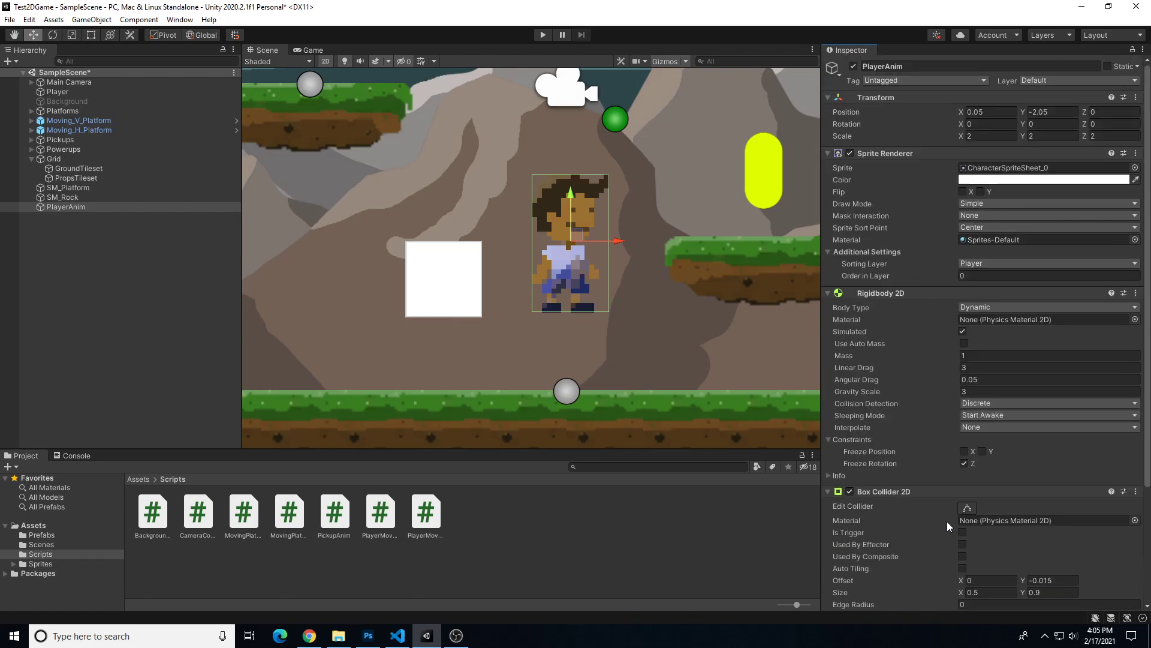
left_click(69, 82)
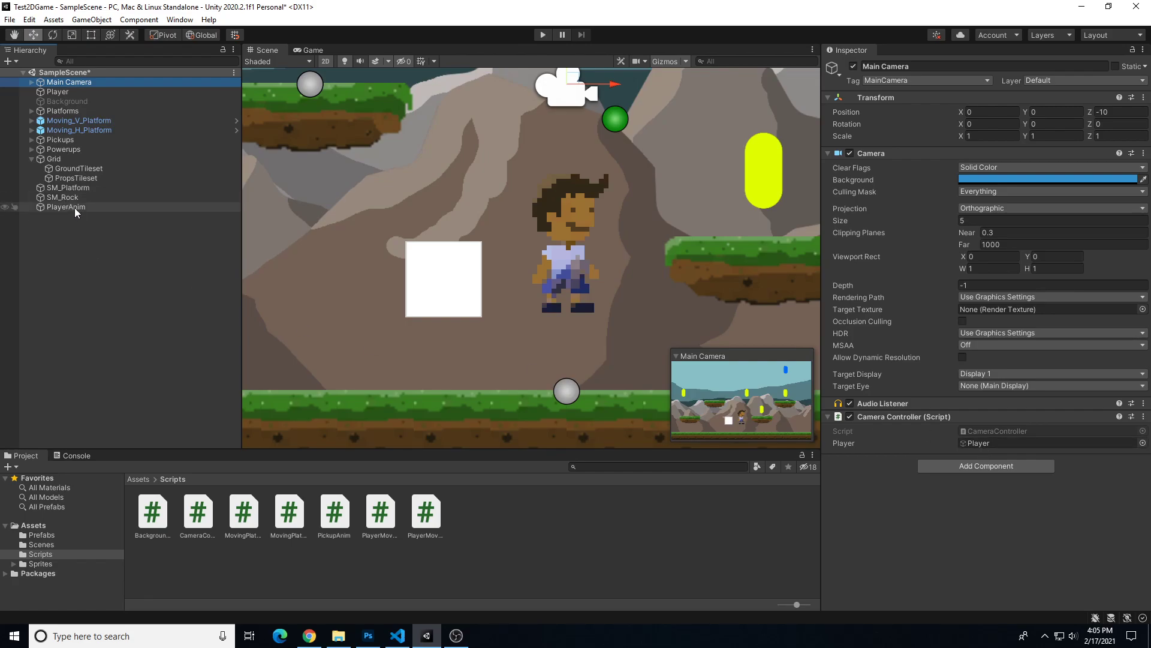
left_click_drag(63, 207, 977, 442)
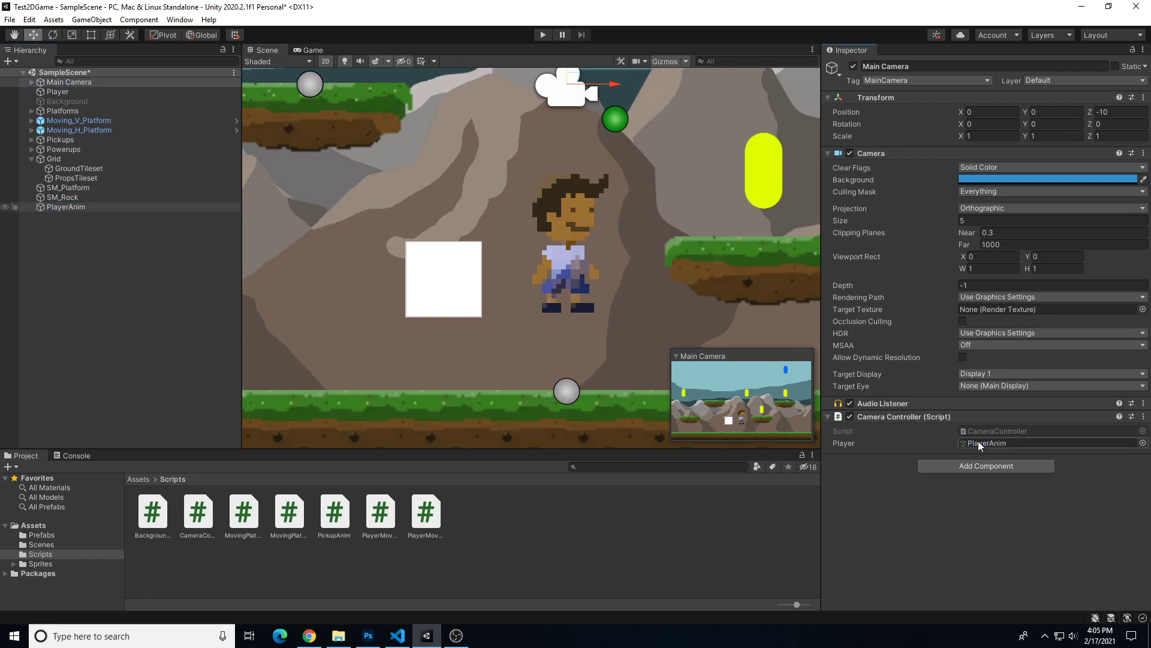
Step: Deactivate the white square Player object in the scene
scroll(631, 226, "down", 3)
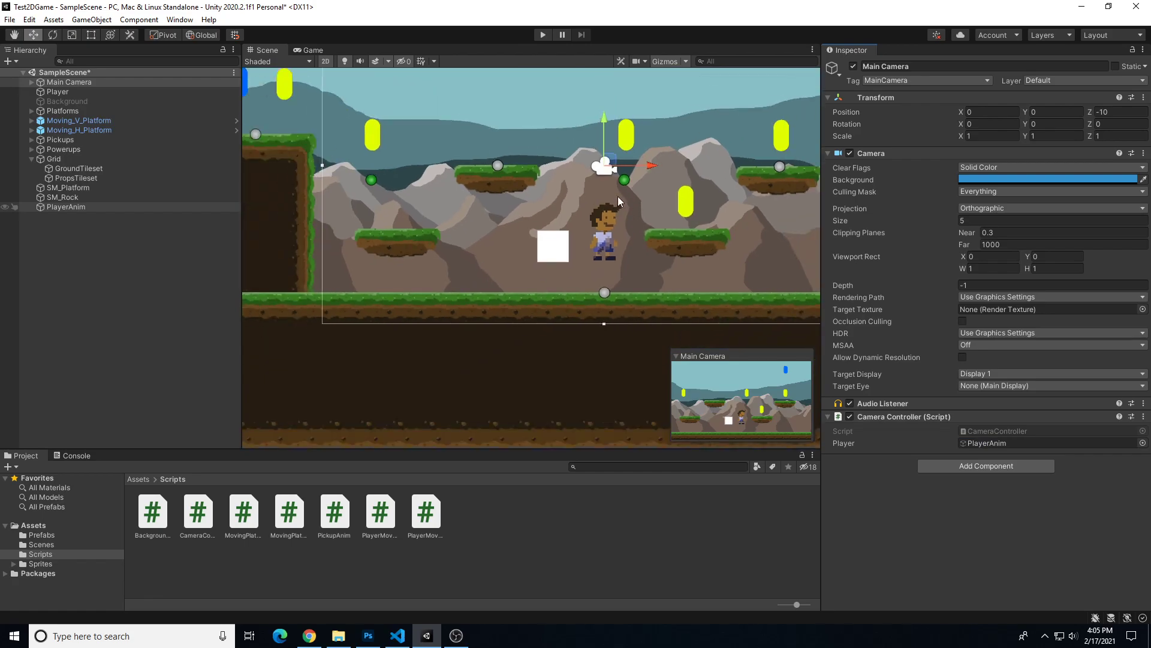
scroll(617, 196, "up", 2)
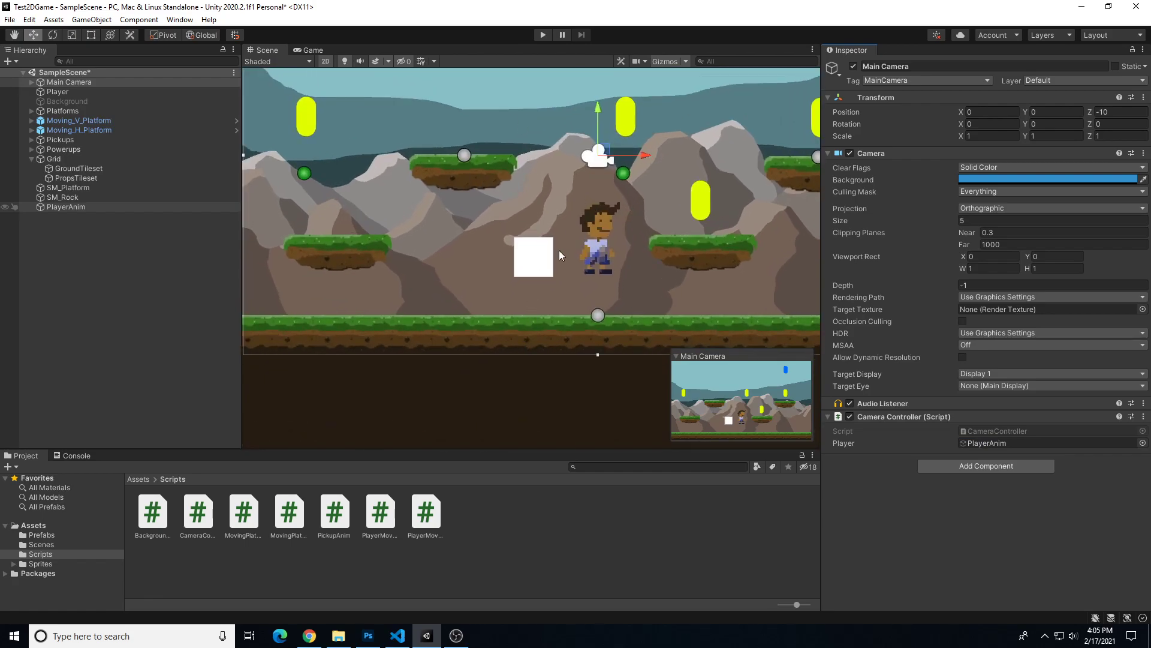
left_click(538, 258)
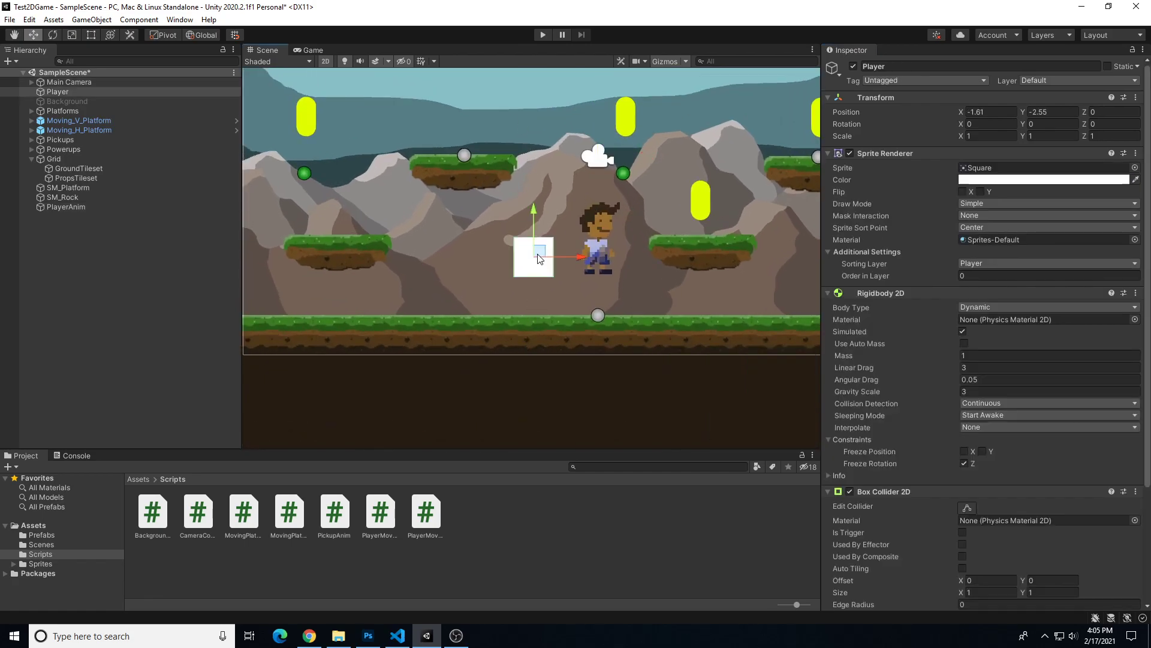
left_click(57, 91)
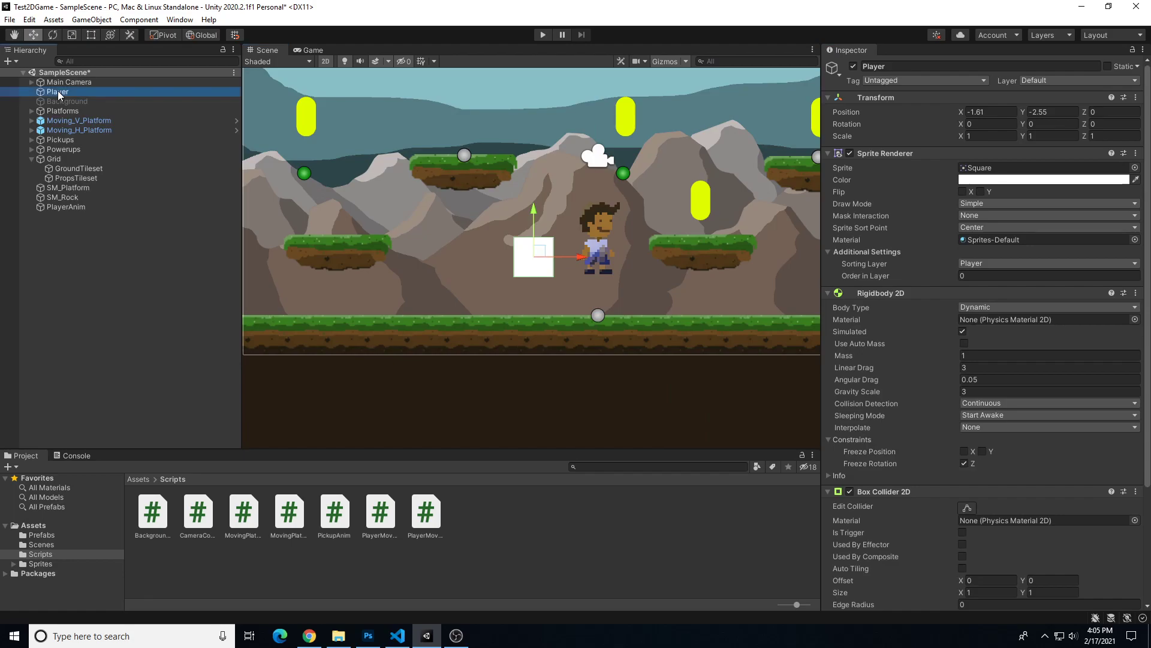
left_click(853, 66)
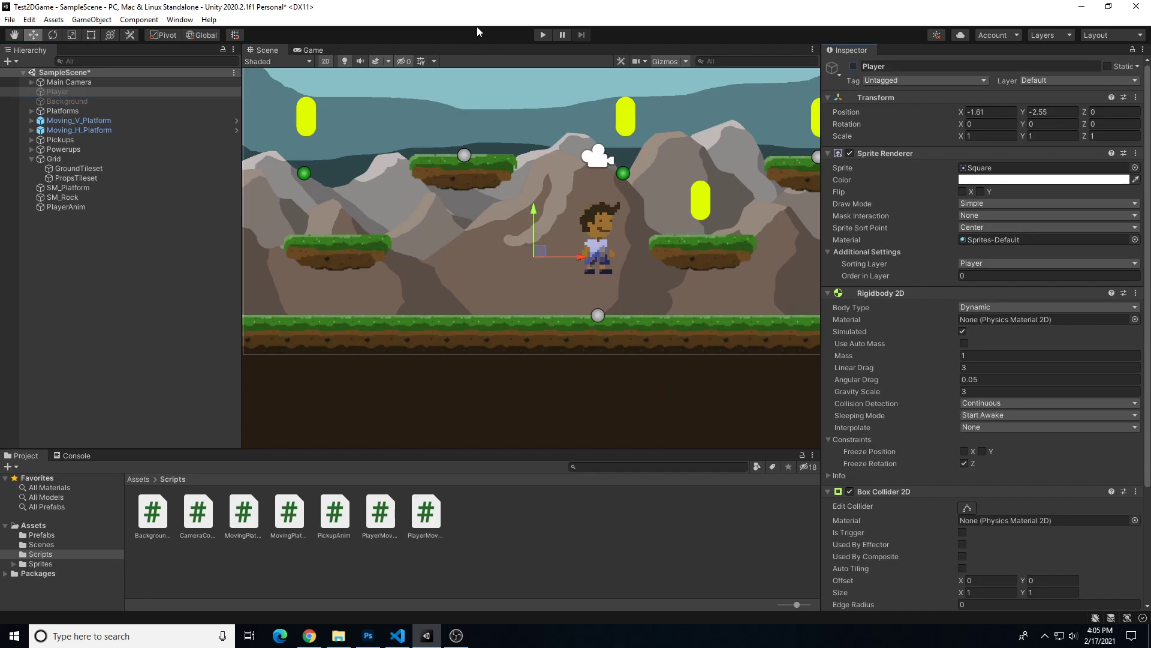
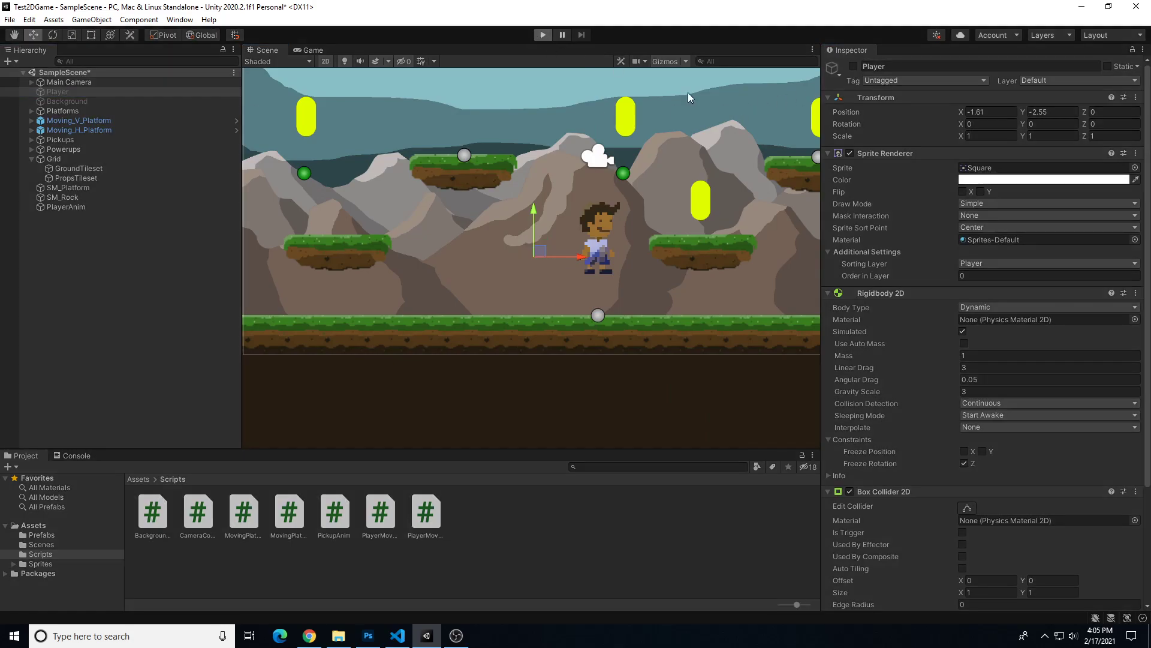
Step: Play-test the scene by running PlayerAnim left and right and jumping, and stop the game
key("ctrl+p")
key("Right")
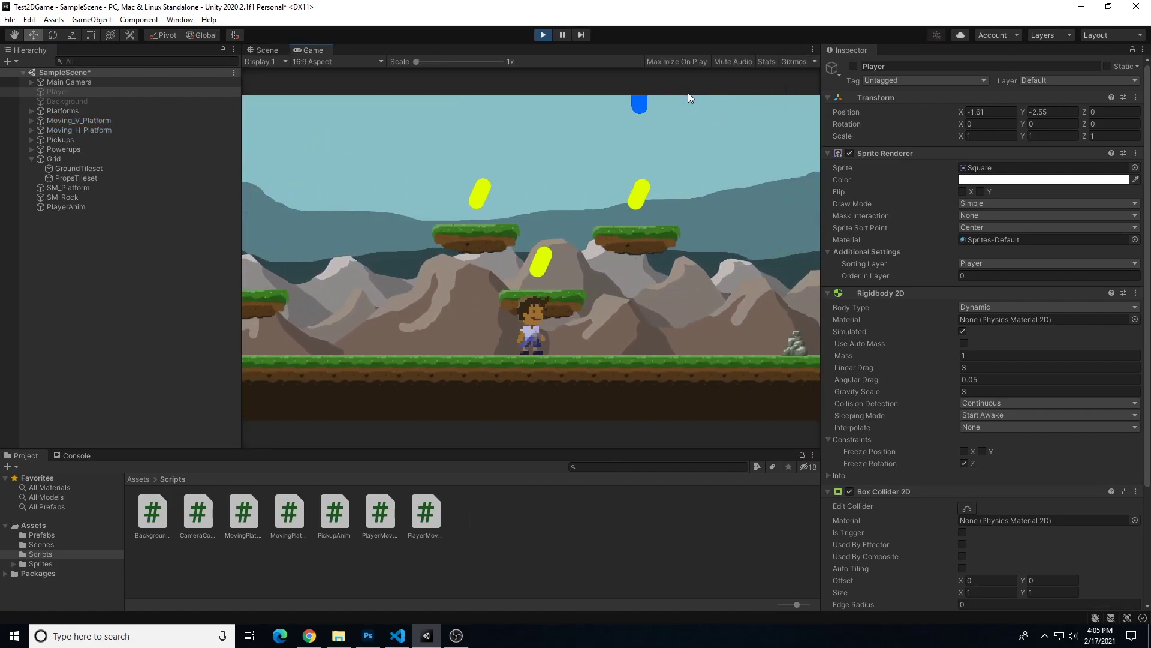
key("Left")
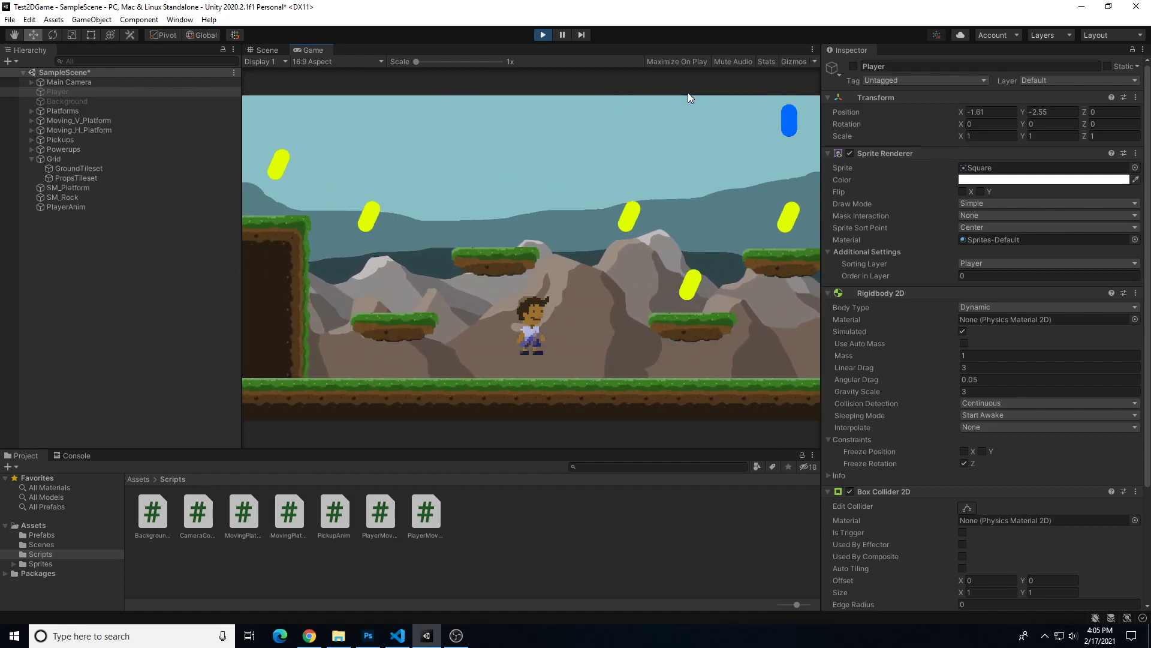
key("Left")
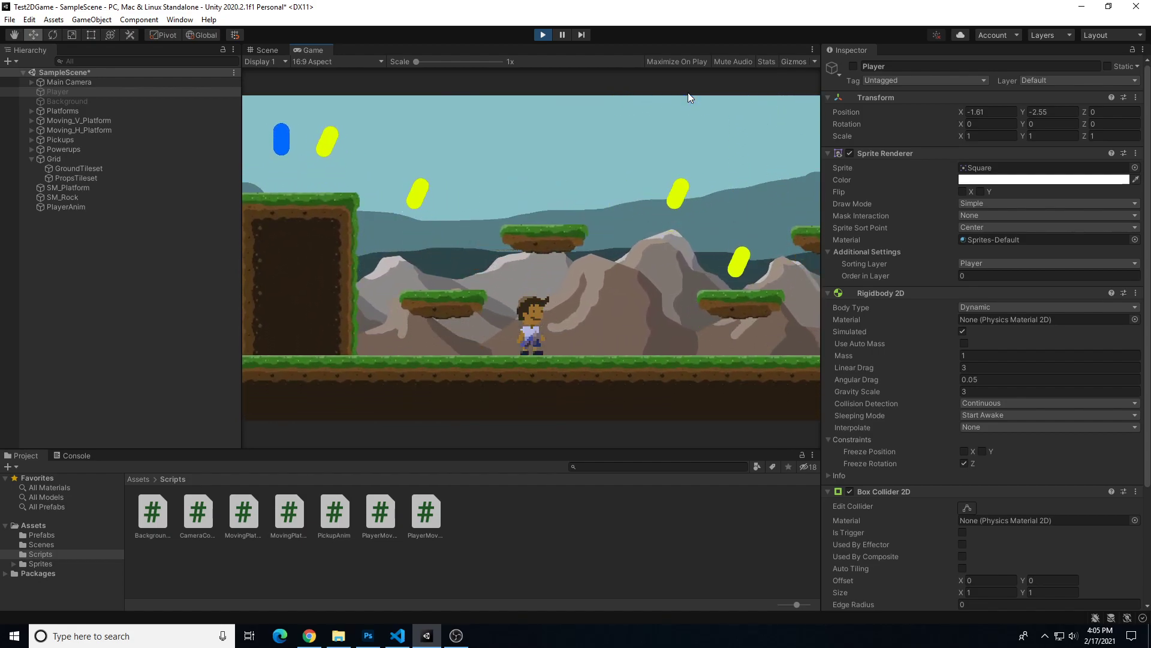
key("space")
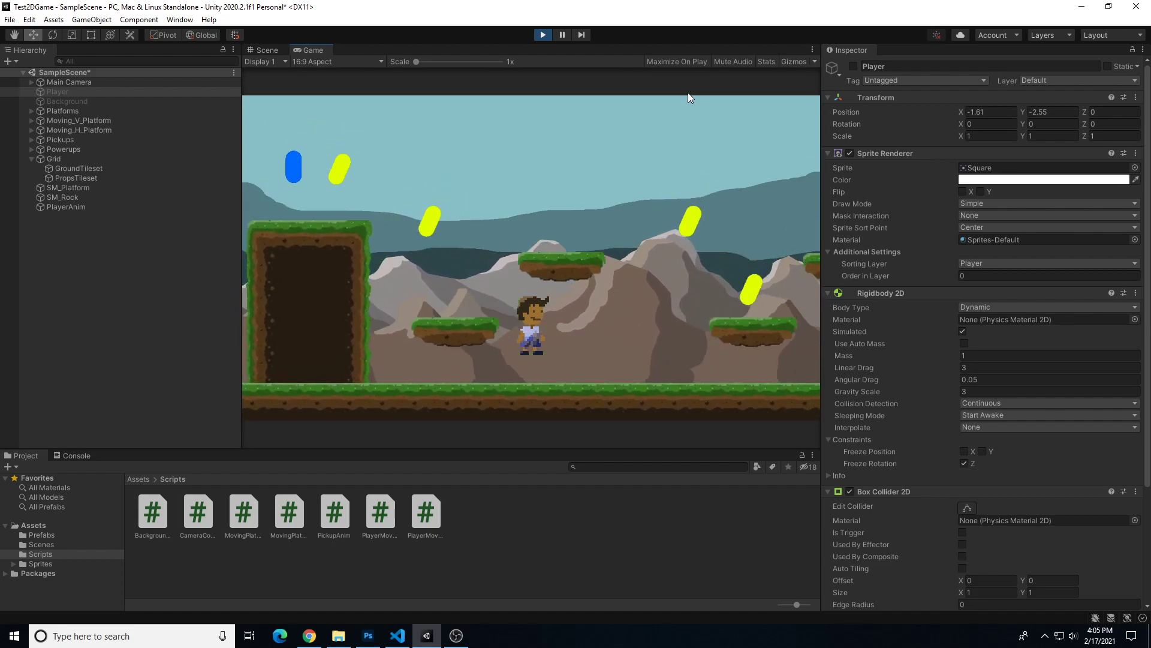
key("Right")
key("space")
key("Left")
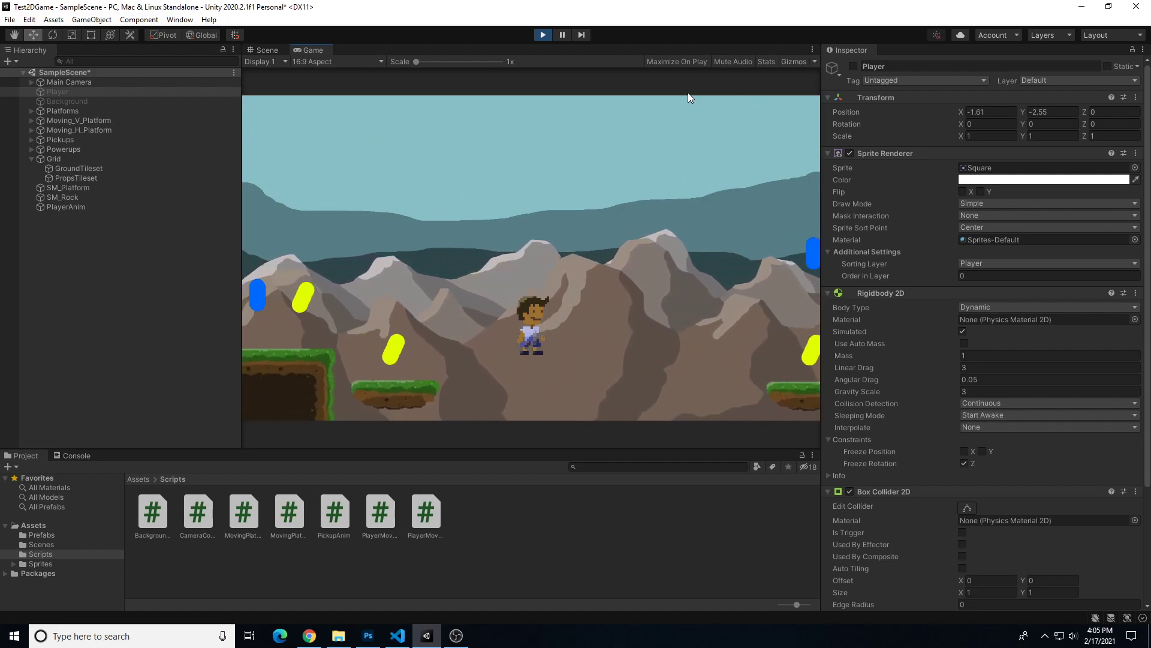
key("Right")
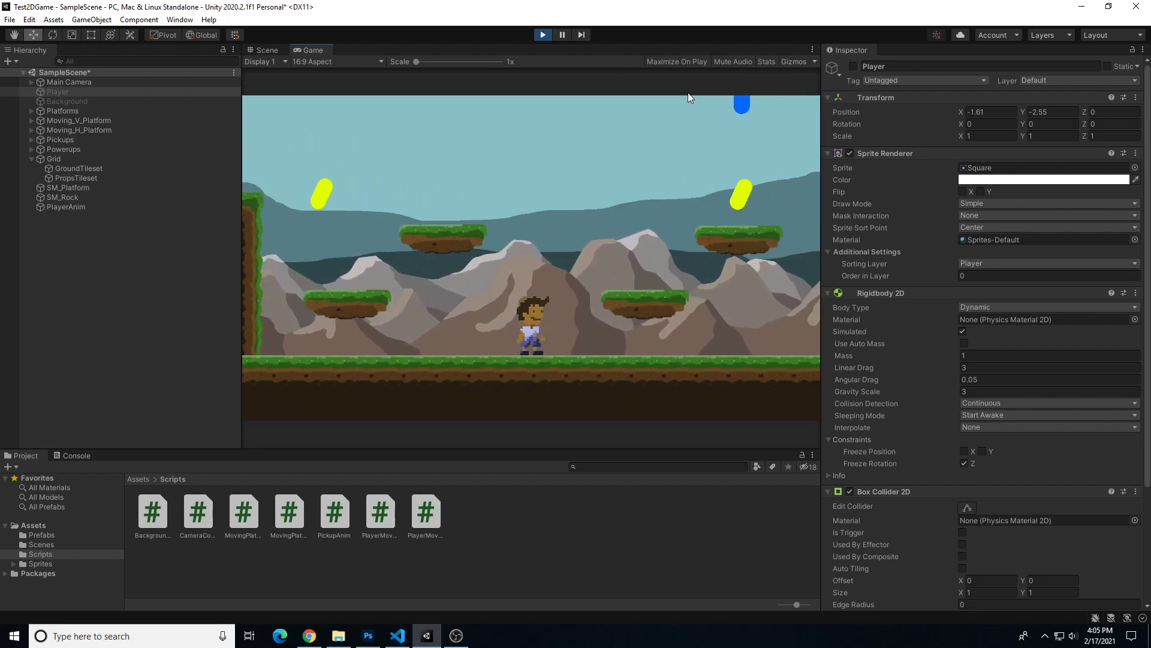
key("Left")
key("Right")
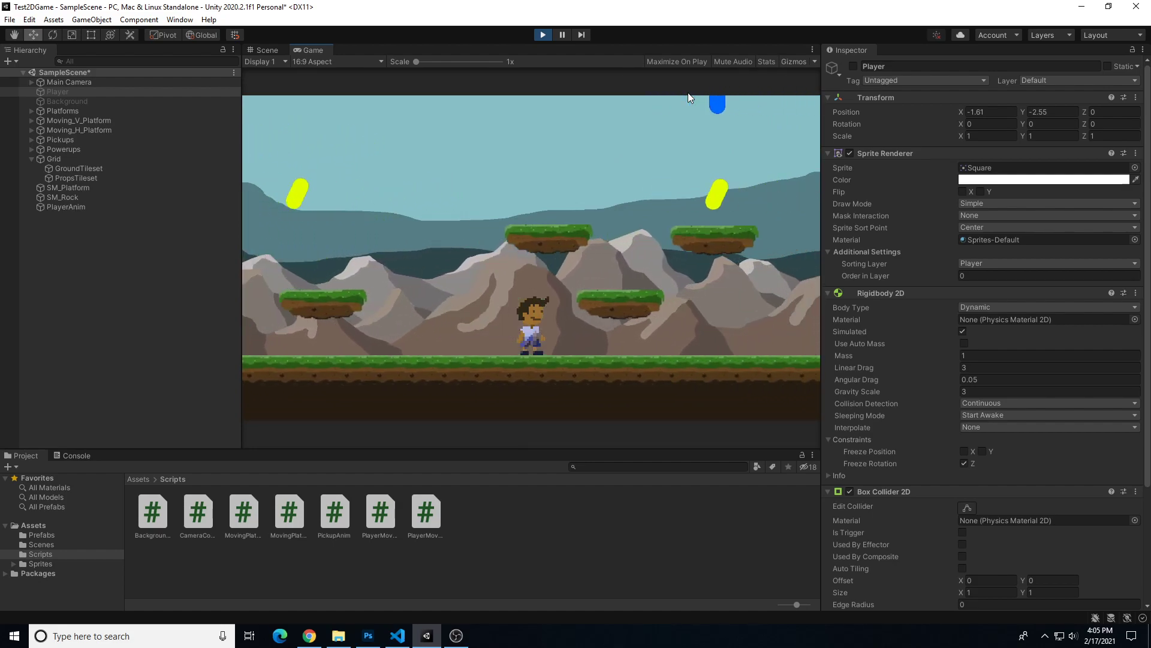
key("Left")
key("Right")
key("Right")
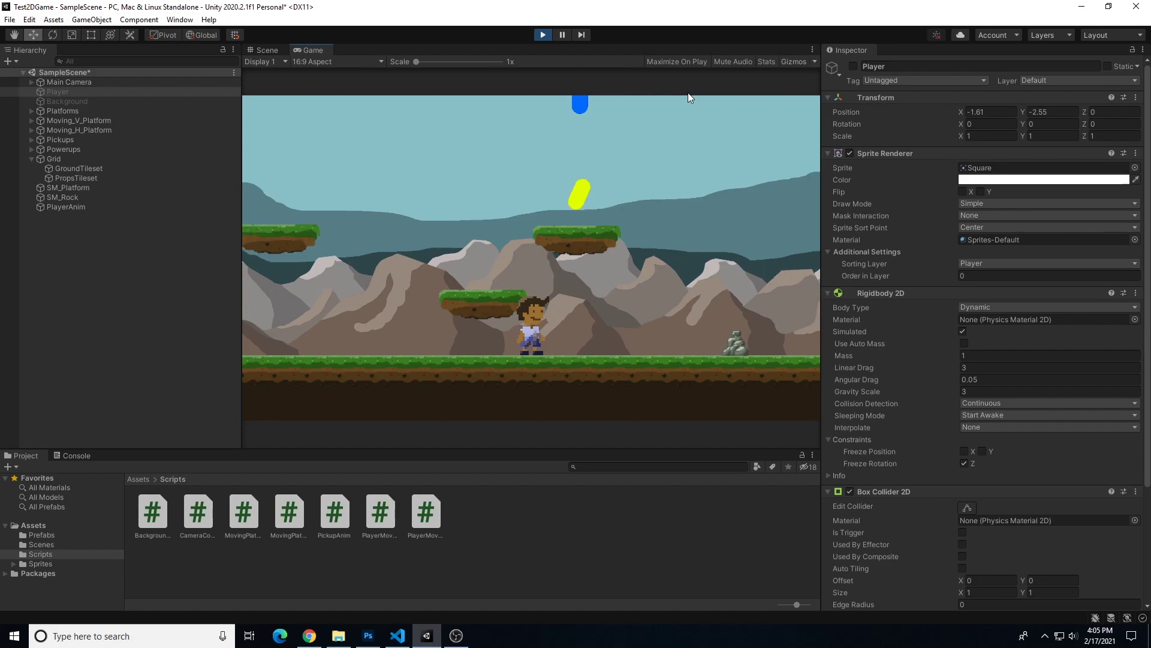
key("Right")
key("space")
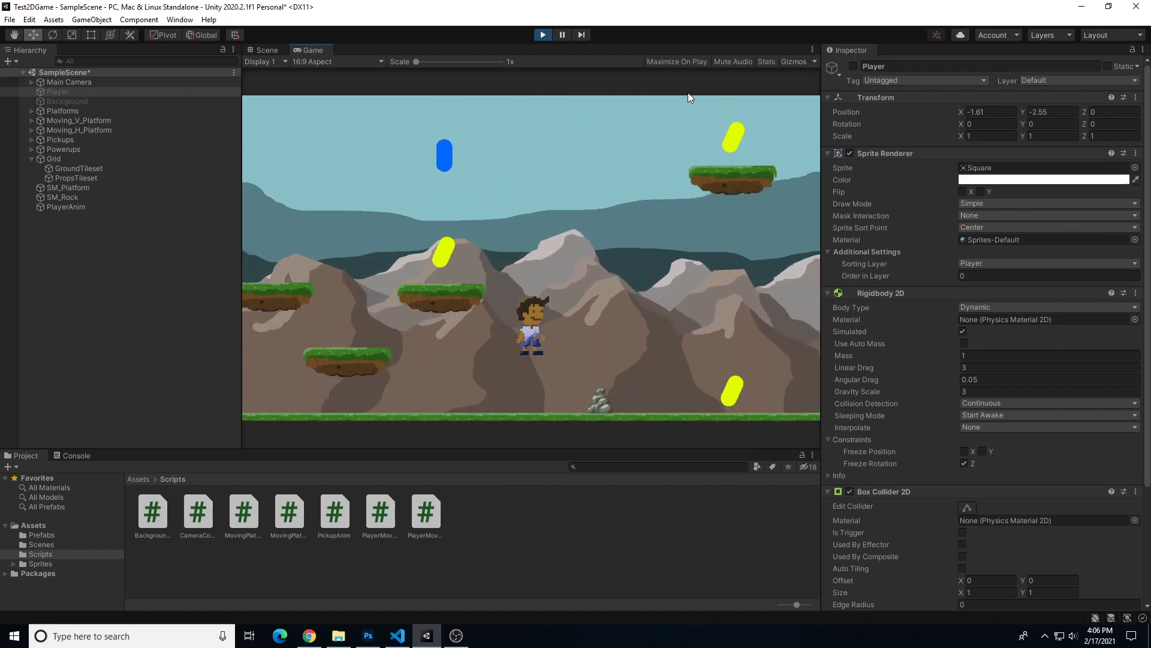
key("space")
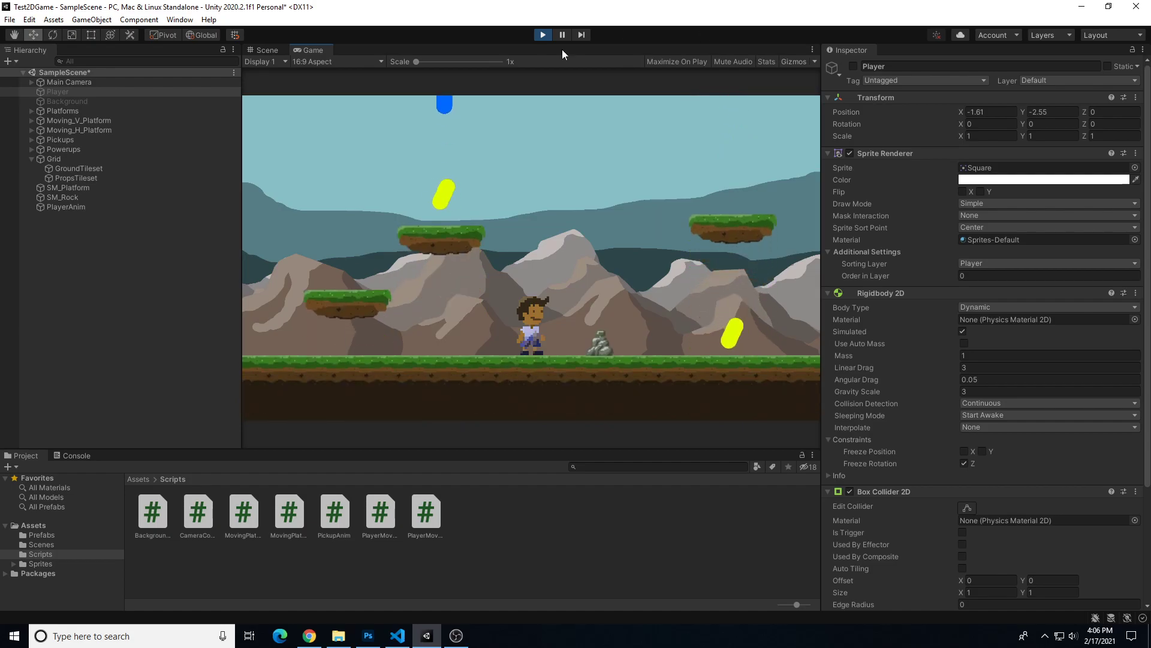
left_click(542, 36)
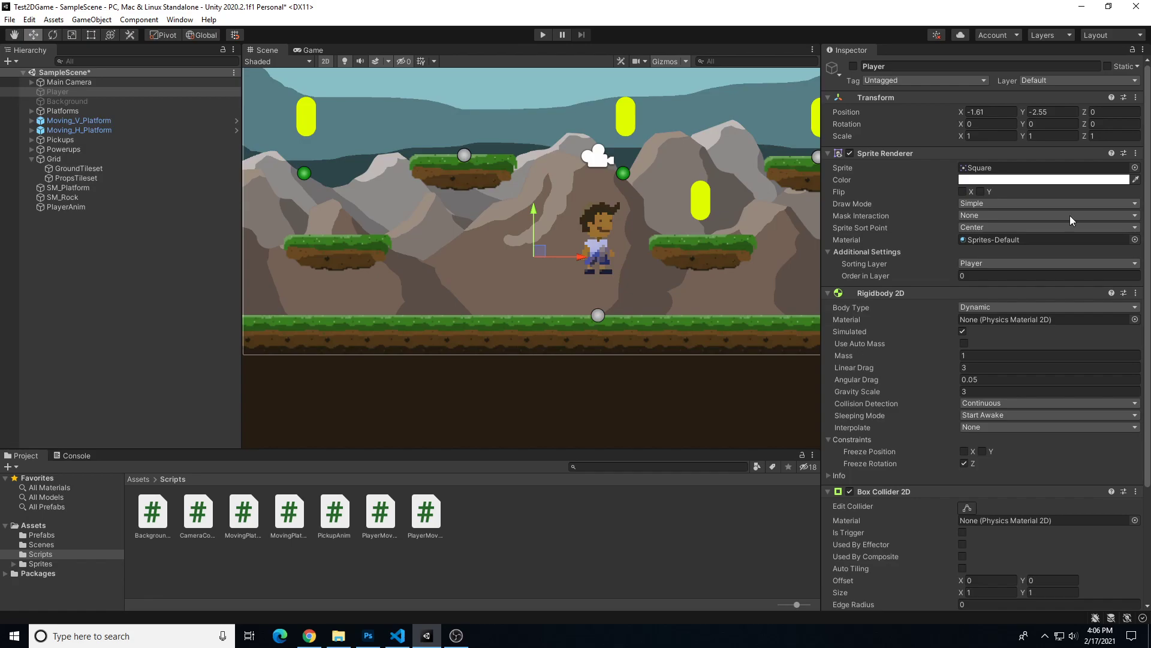
Step: Select PlayerAnim and open the Animation window for it
left_click(67, 206)
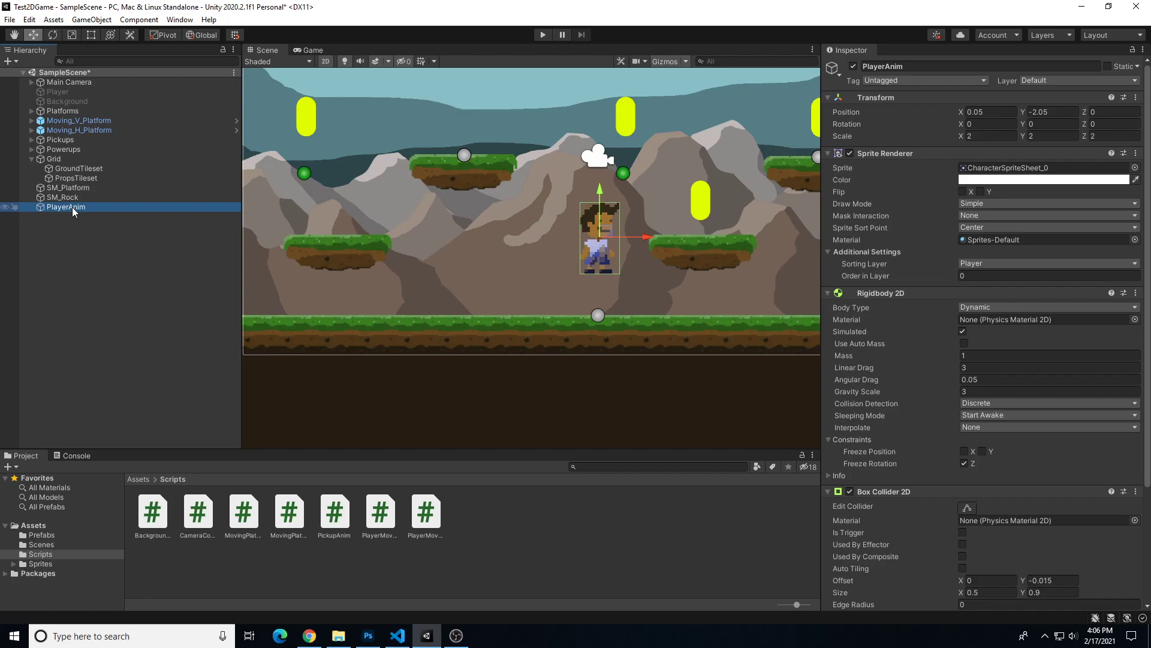
left_click(180, 19)
mouse_move(290, 210)
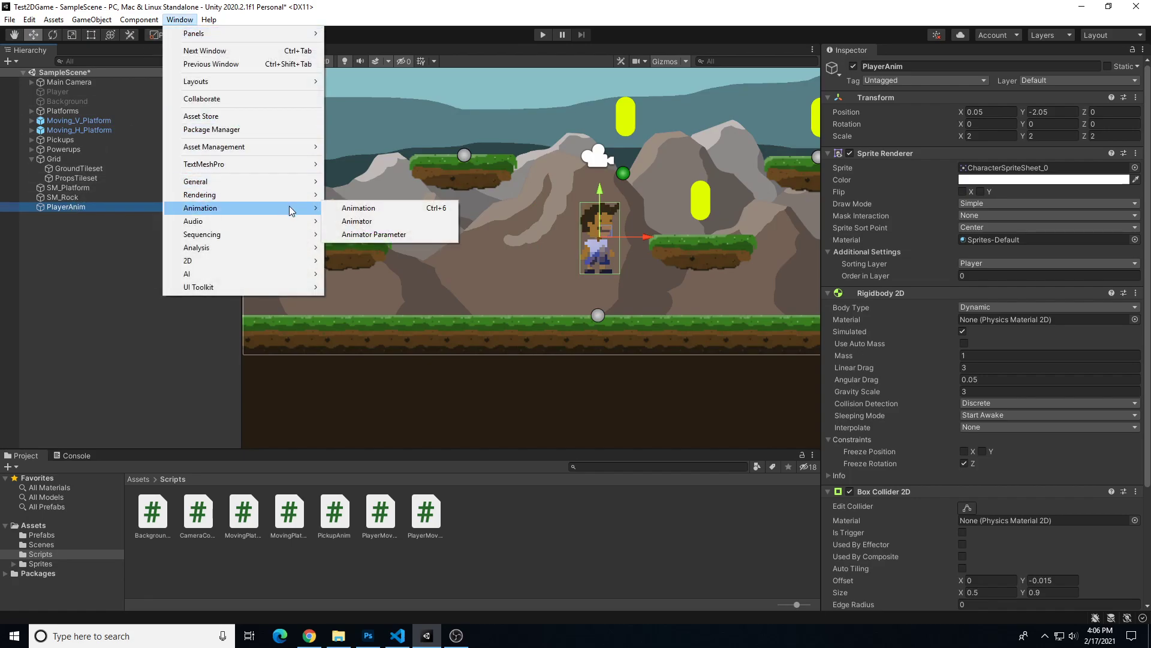
left_click(351, 209)
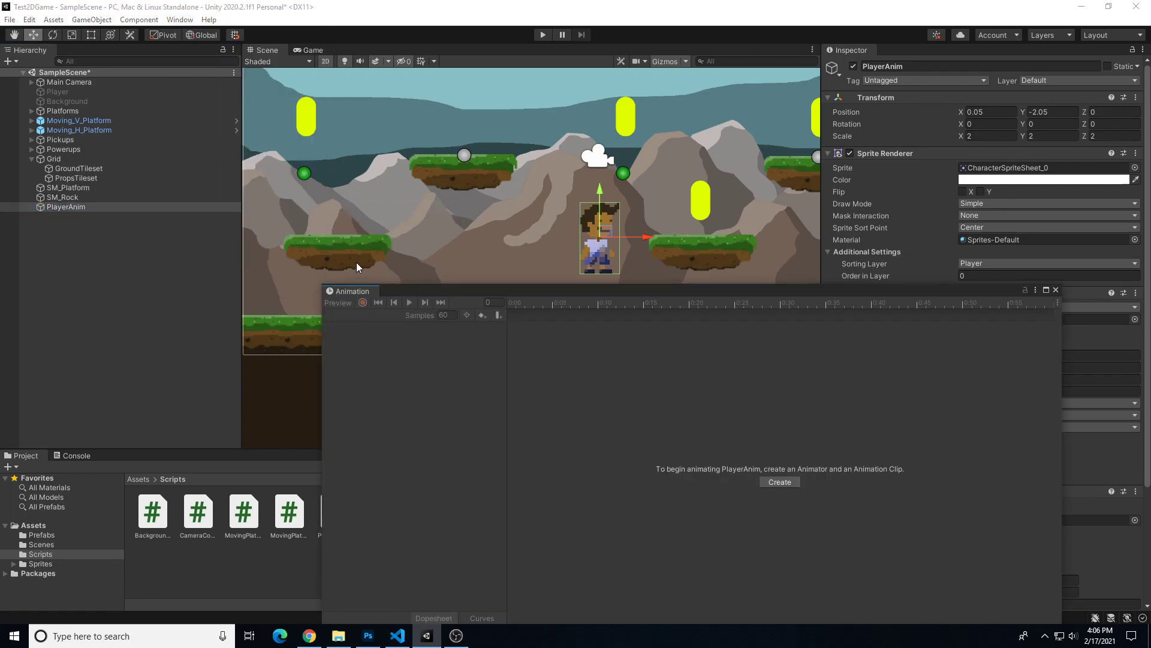
Step: Open the Animator window beside the Scene and Game views and dock the Animation window beneath it
left_click(172, 22)
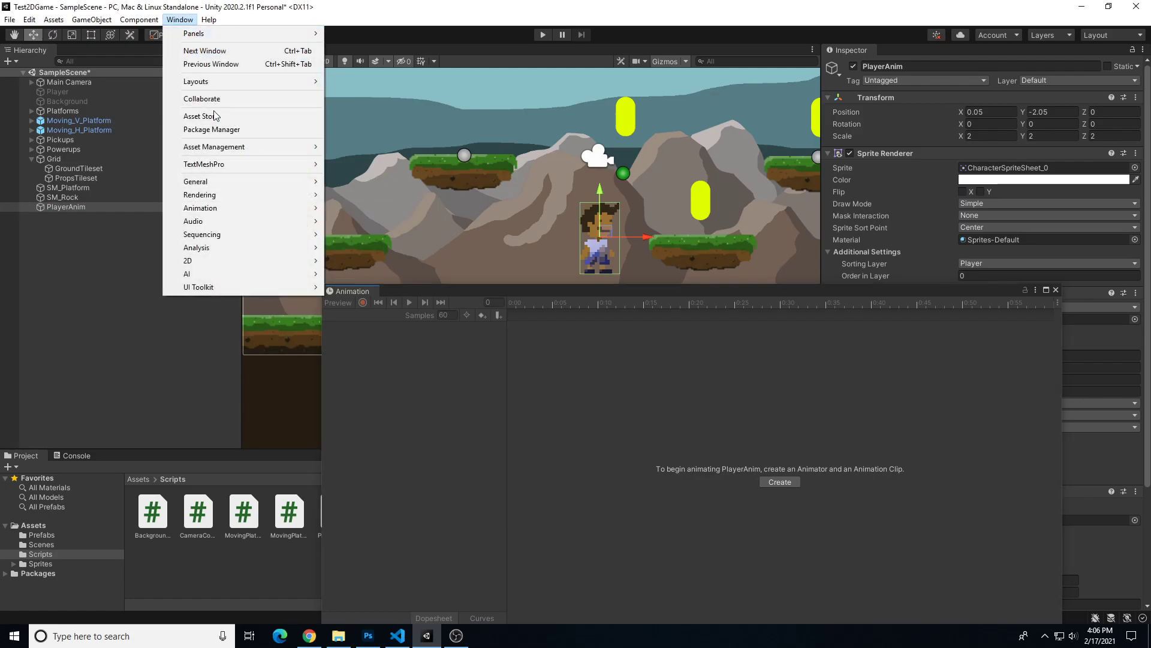
mouse_move(246, 208)
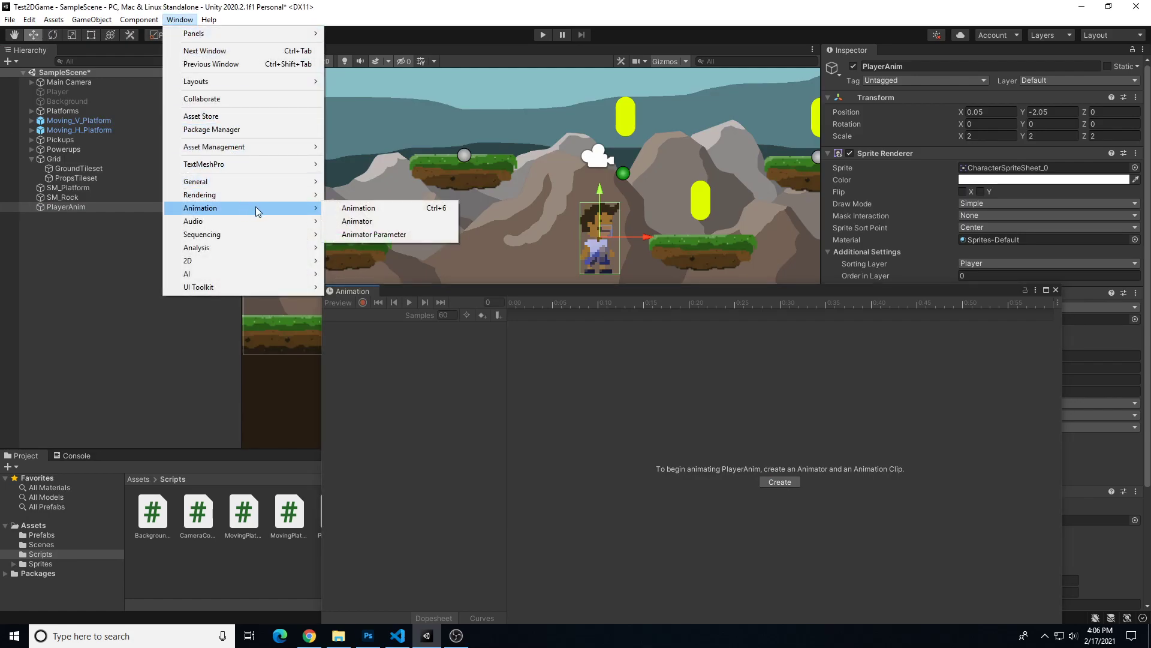
left_click(365, 221)
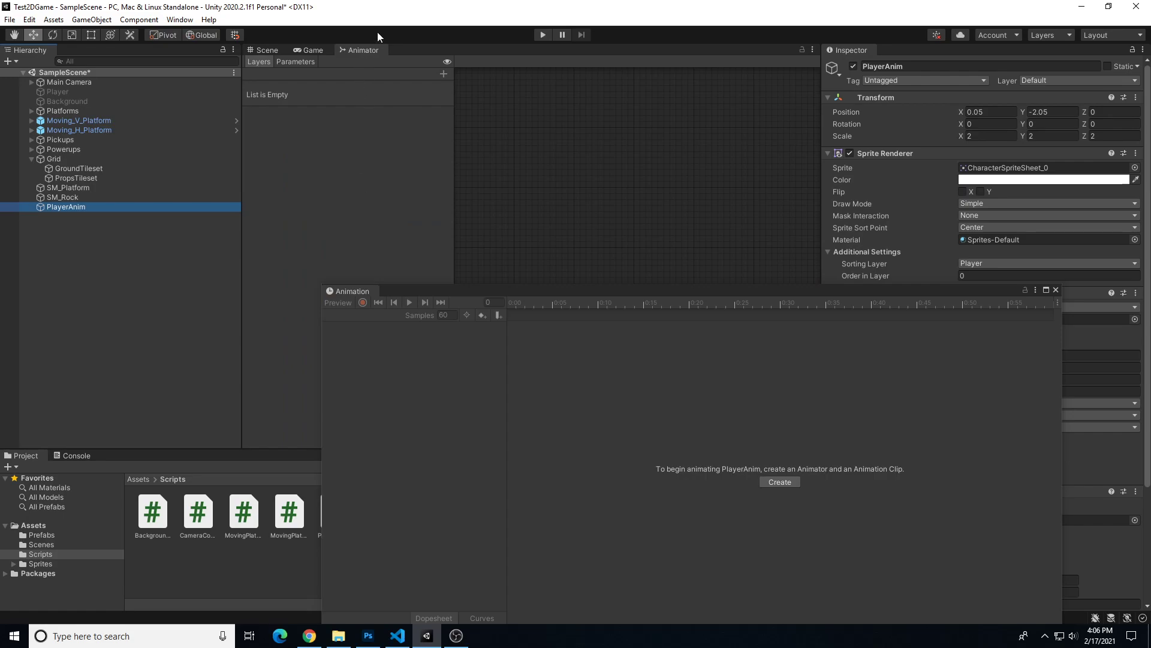
left_click(307, 49)
left_click(271, 50)
left_click(313, 51)
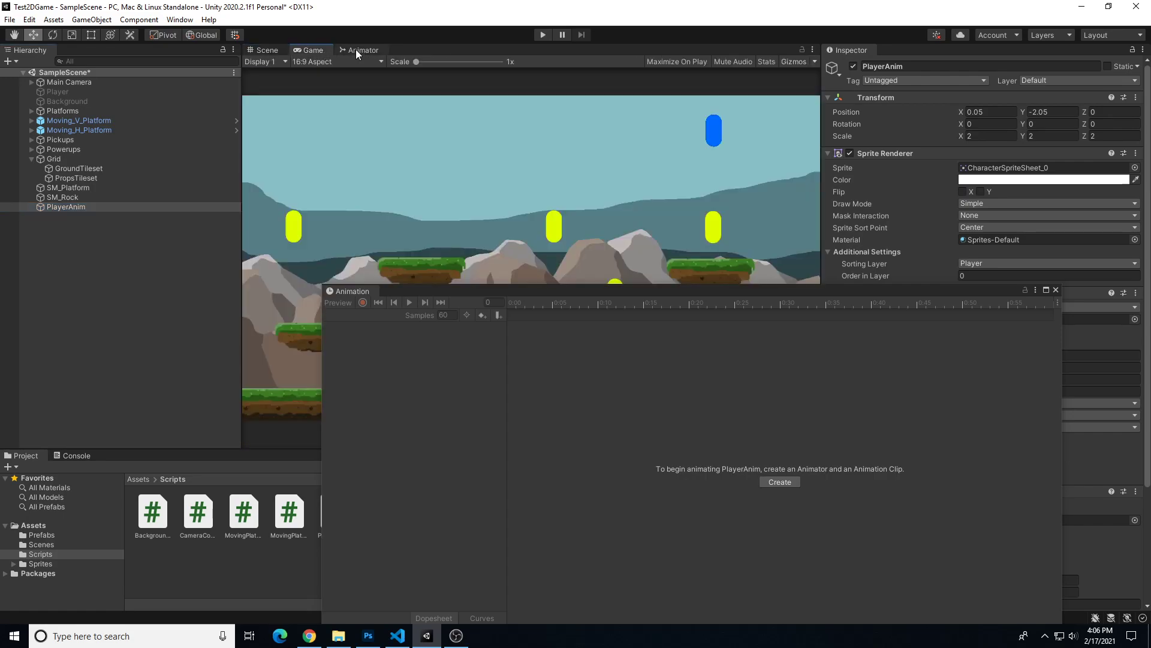
left_click(356, 51)
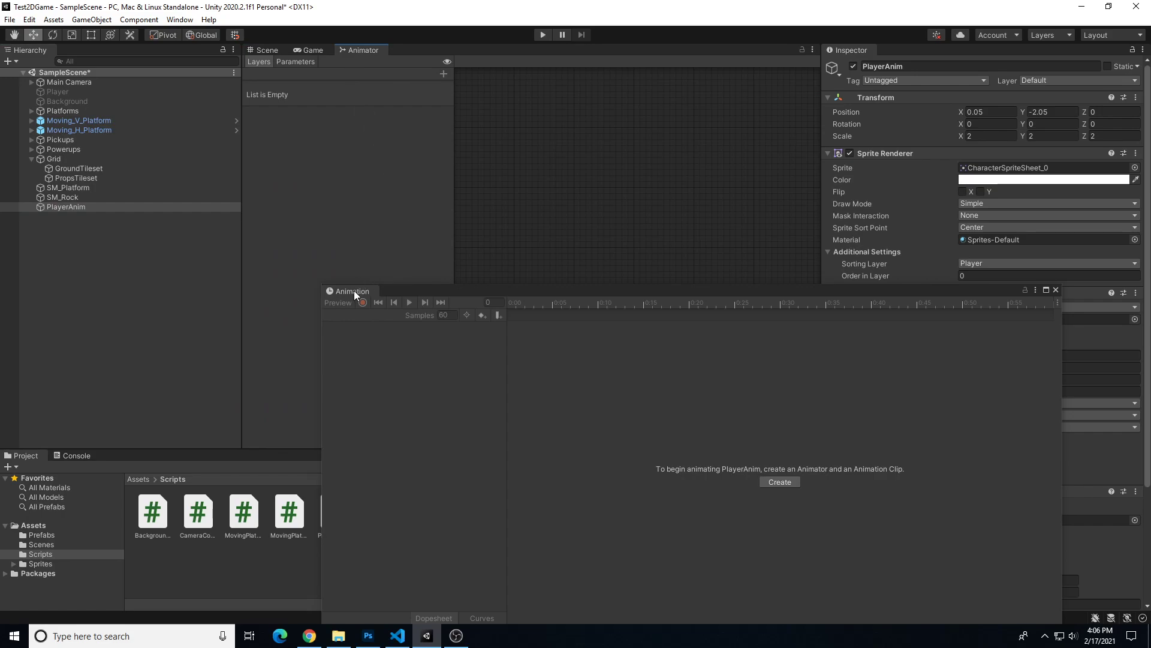
left_click_drag(353, 290, 316, 447)
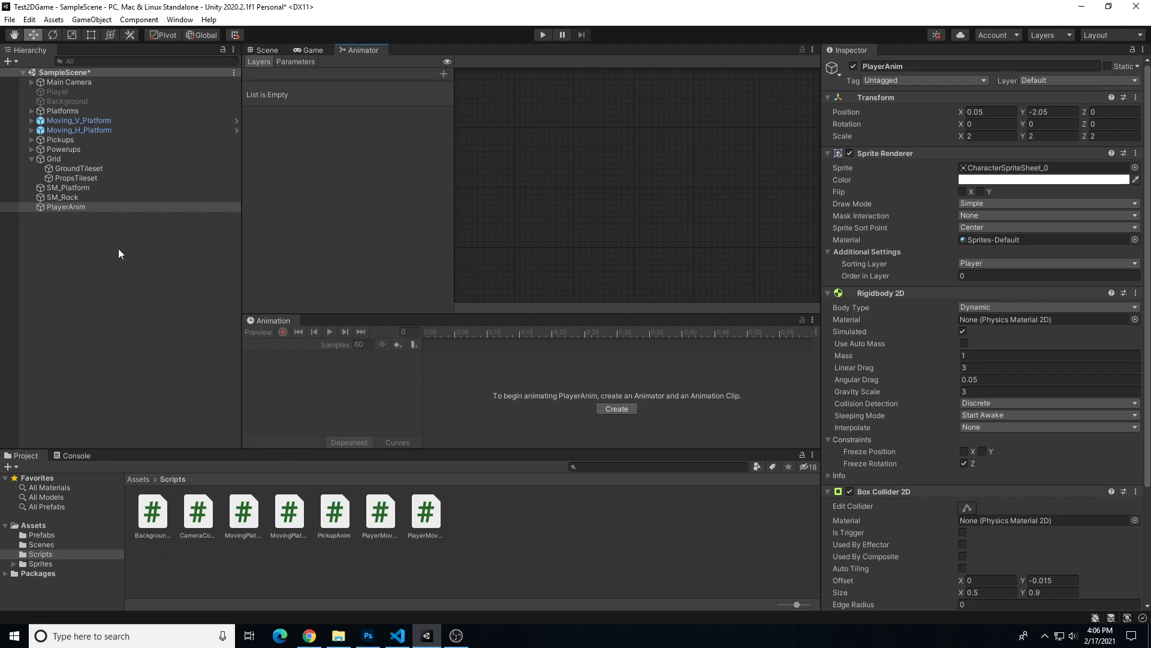
Step: Show the Sprites folder's contents and start creating a new animation clip for PlayerAnim
left_click(67, 197)
left_click(66, 206)
left_click(40, 563)
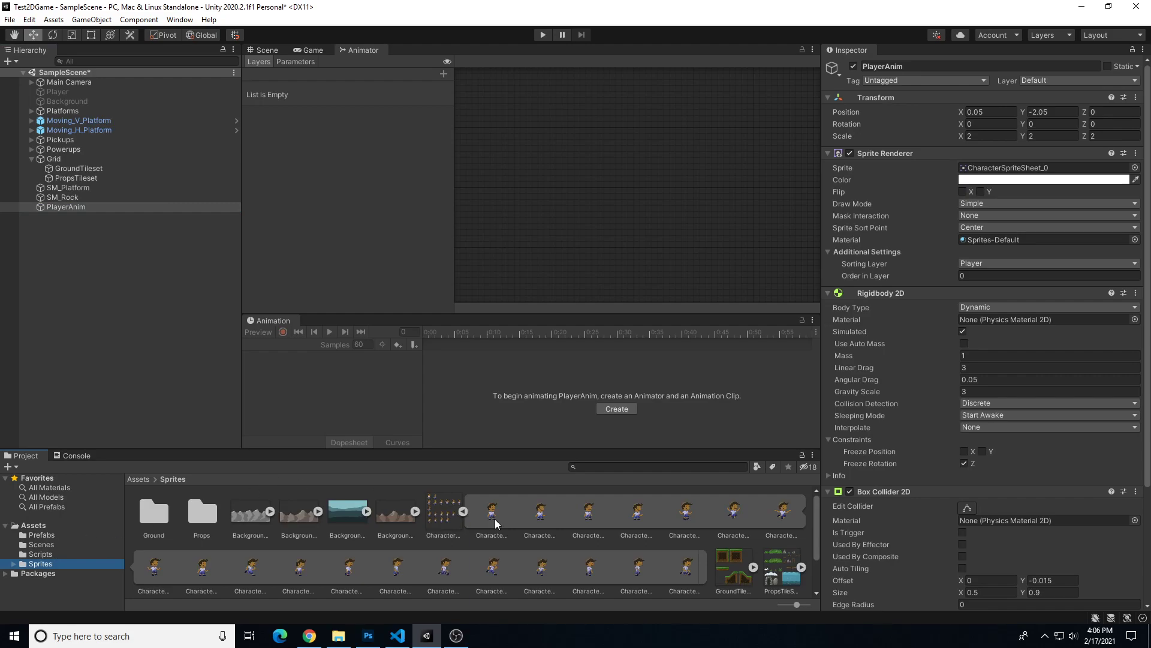
left_click(69, 207)
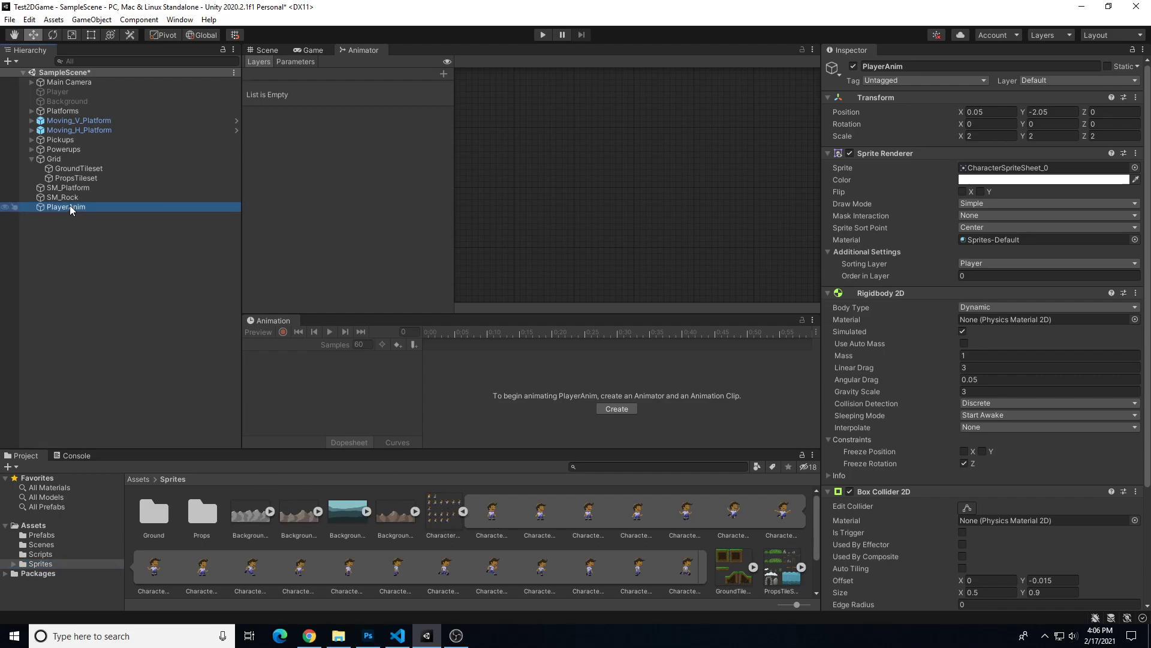
left_click(622, 410)
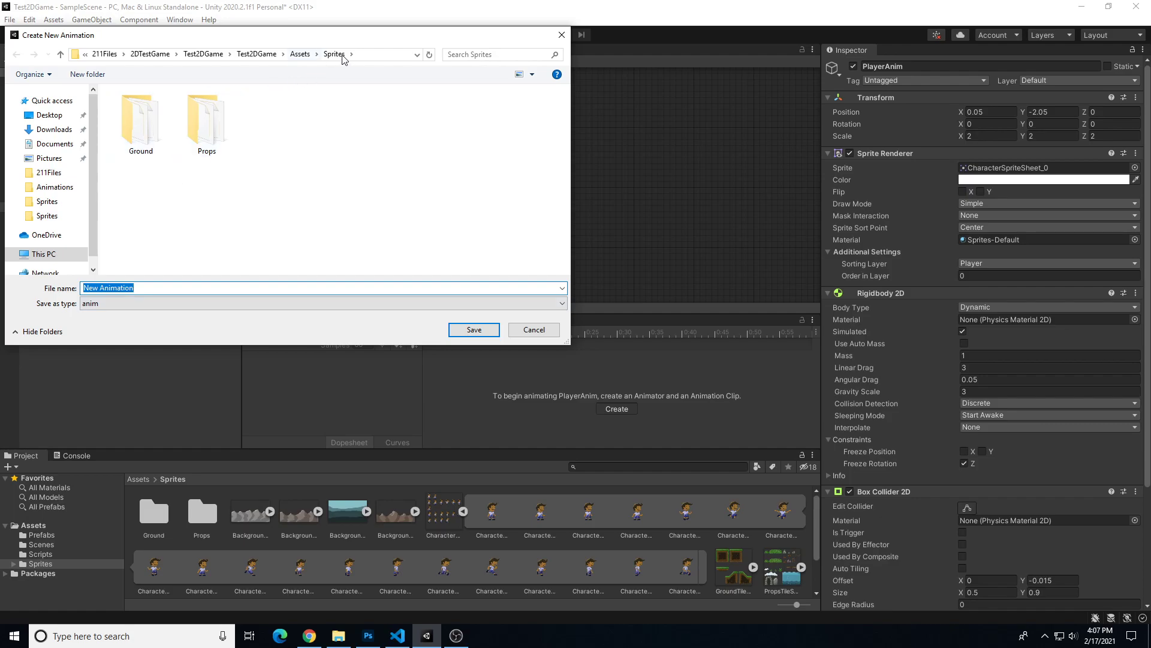
Step: Create a folder named Animation inside Assets > Sprites from the save dialog
right_click(286, 140)
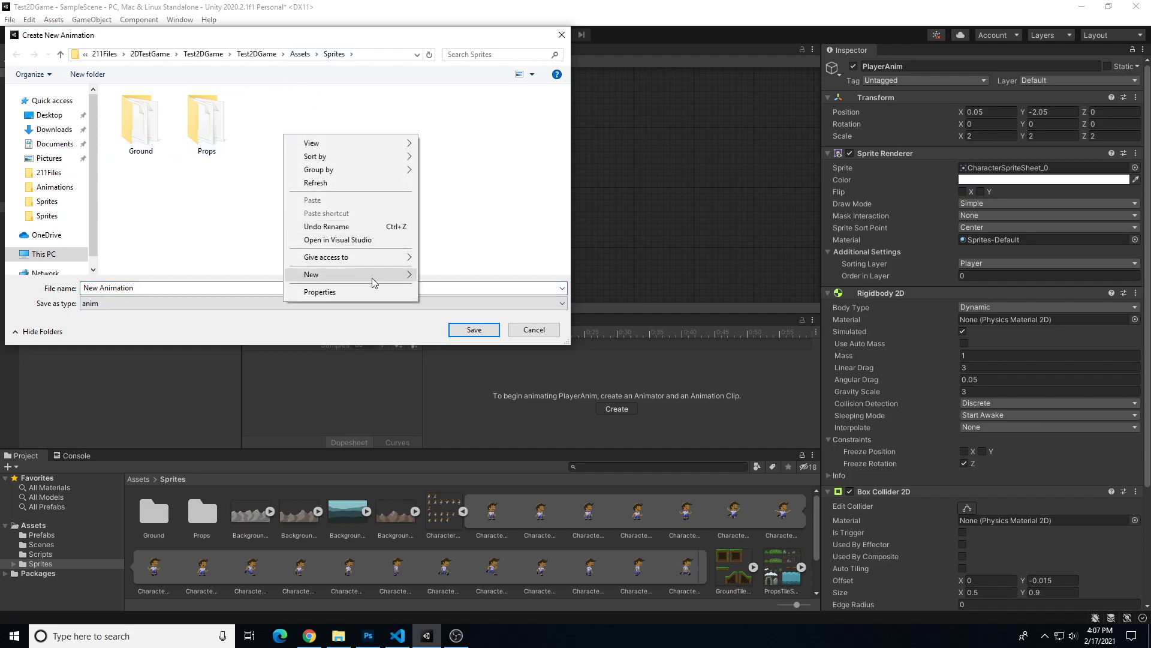
mouse_move(375, 276)
left_click(446, 276)
type("Animation")
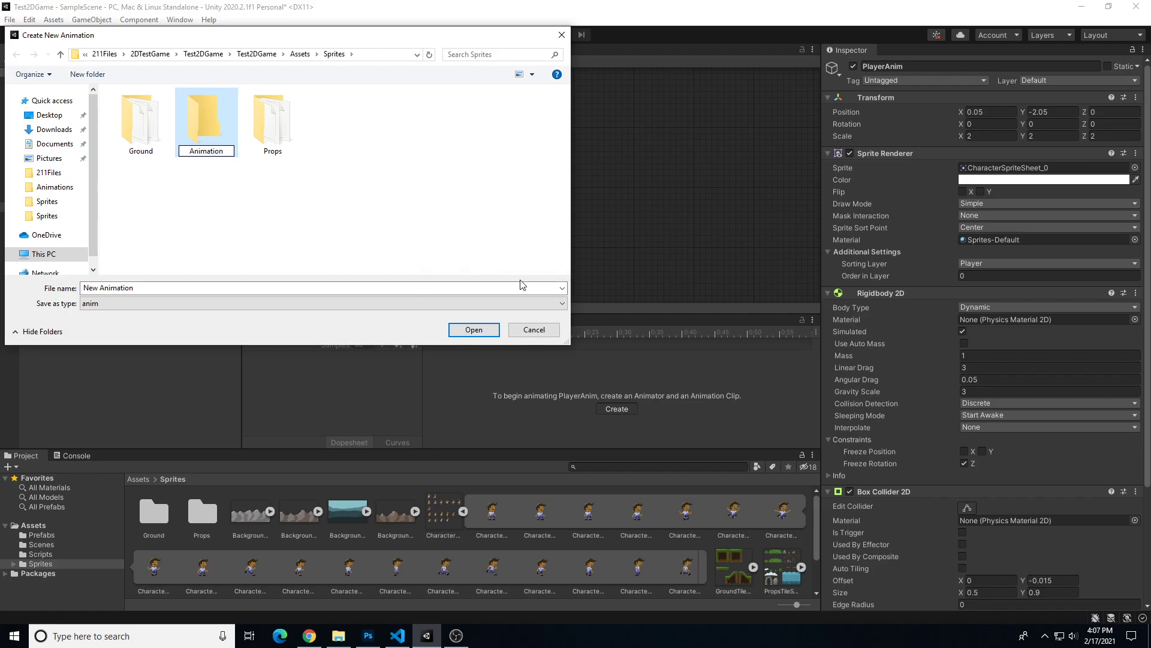
key("Return")
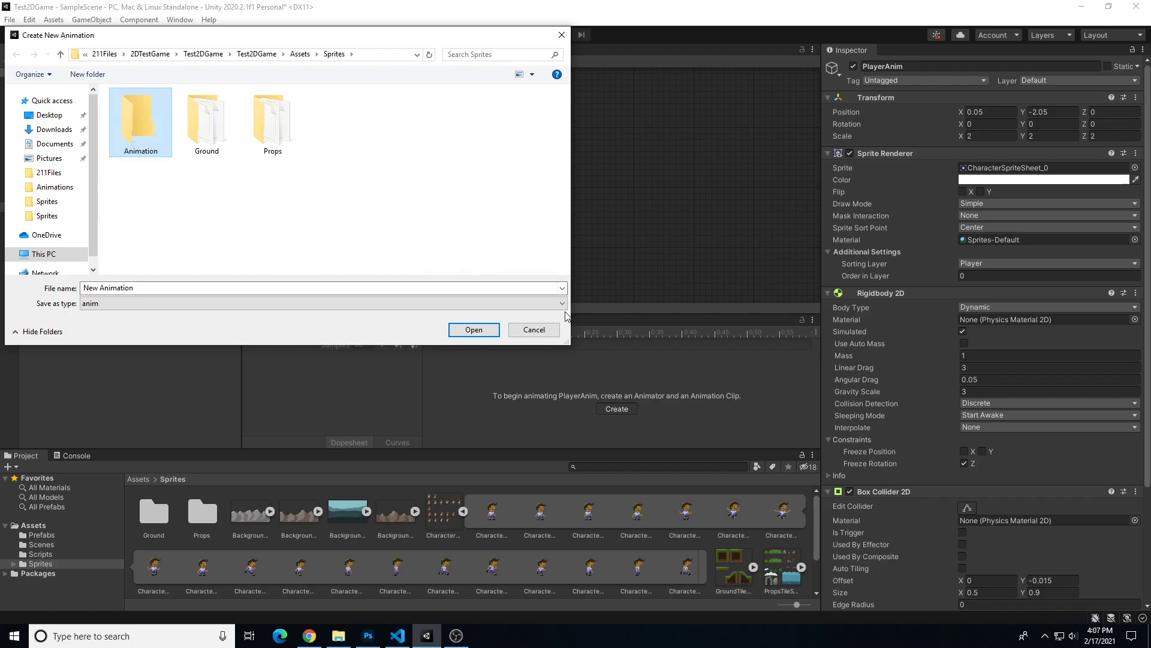
Step: Save PlayerAnim's new animation clip as IdleAnim in the Animation folder
left_click(473, 330)
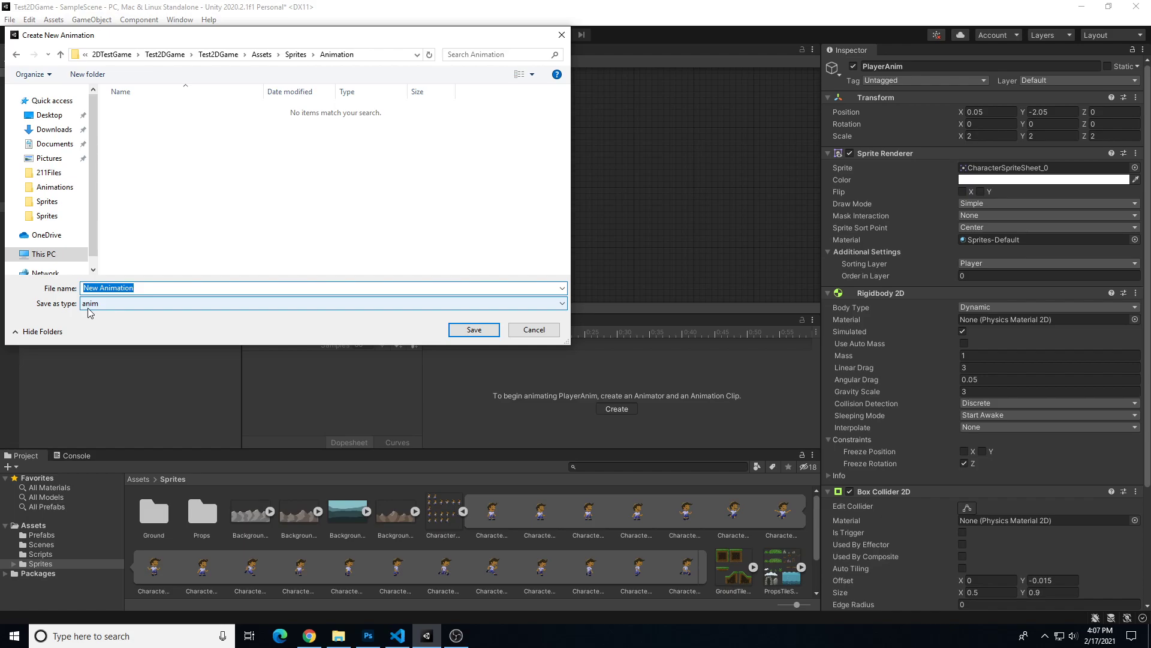
key("BackSpace")
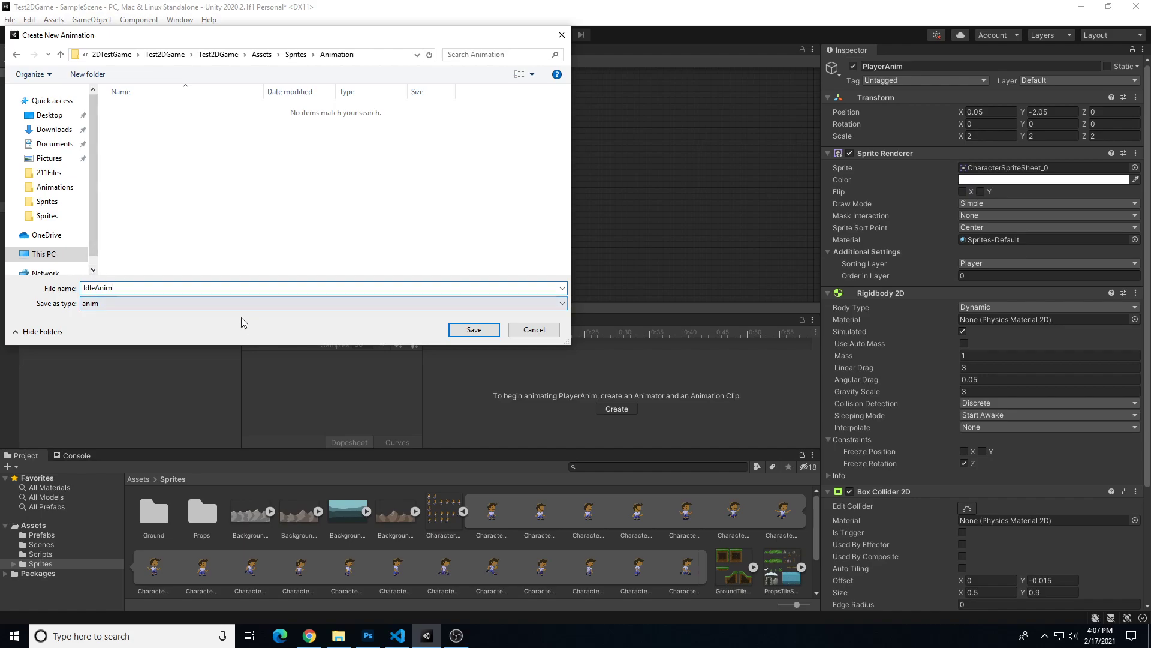
left_click(471, 331)
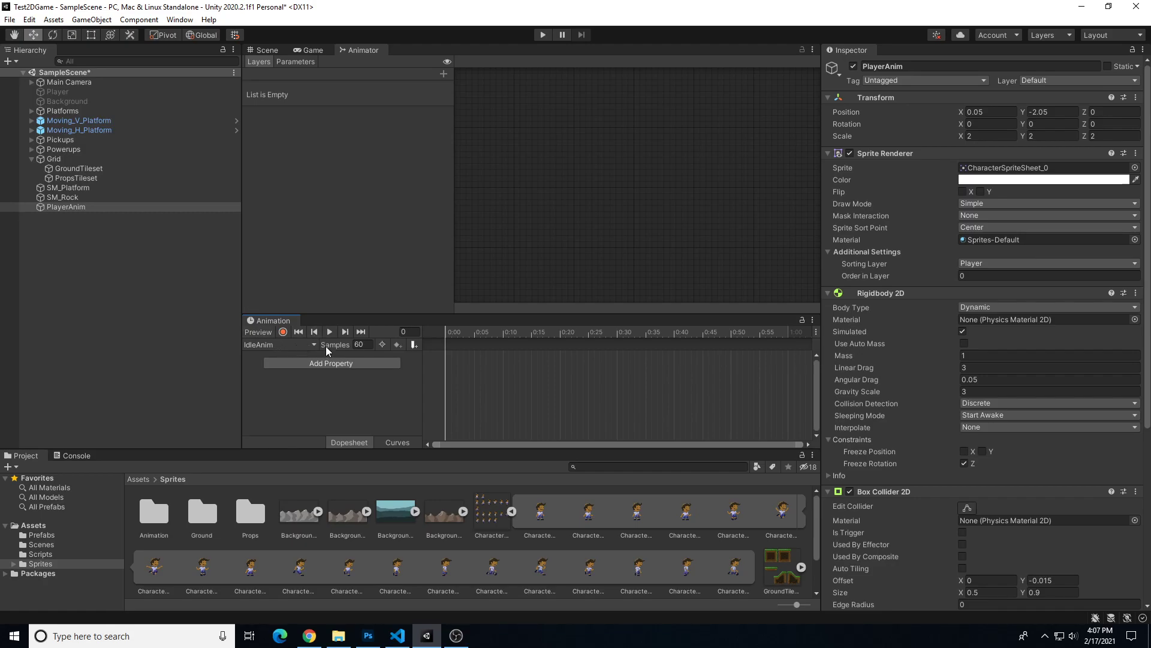
Step: Add the sprites CharacterSpriteSheet_0 and CharacterSpriteSheet_1 to the IdleAnim clip as consecutive keyframes
left_click(595, 518, "shift")
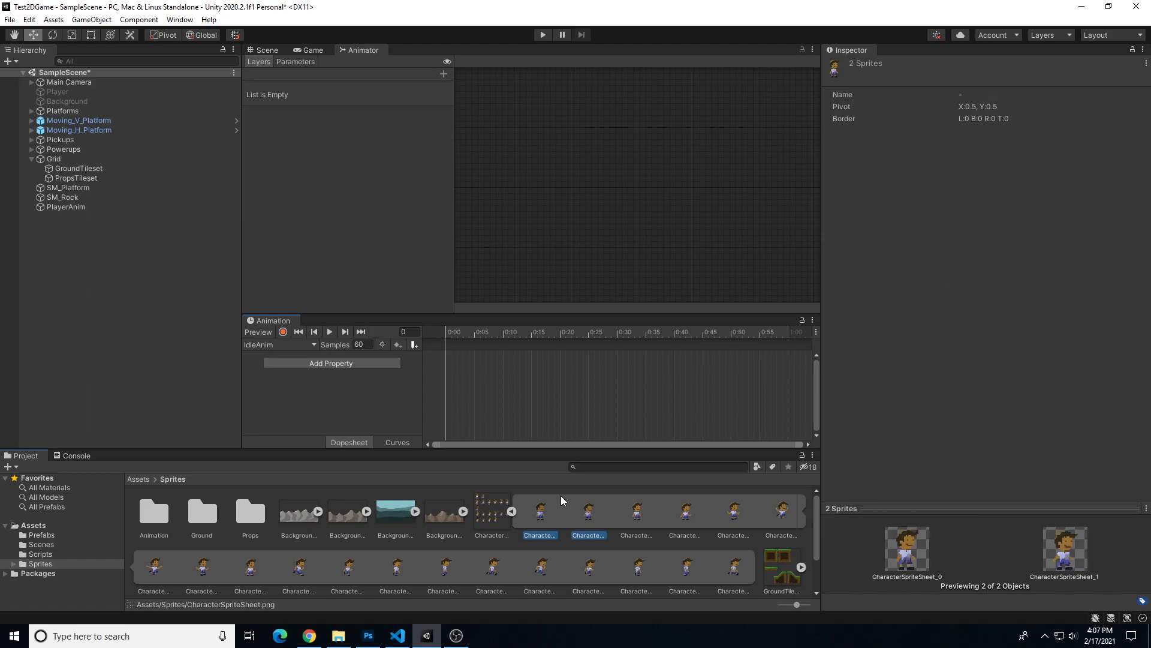
left_click_drag(540, 514, 322, 357)
left_click_drag(459, 365, 458, 365)
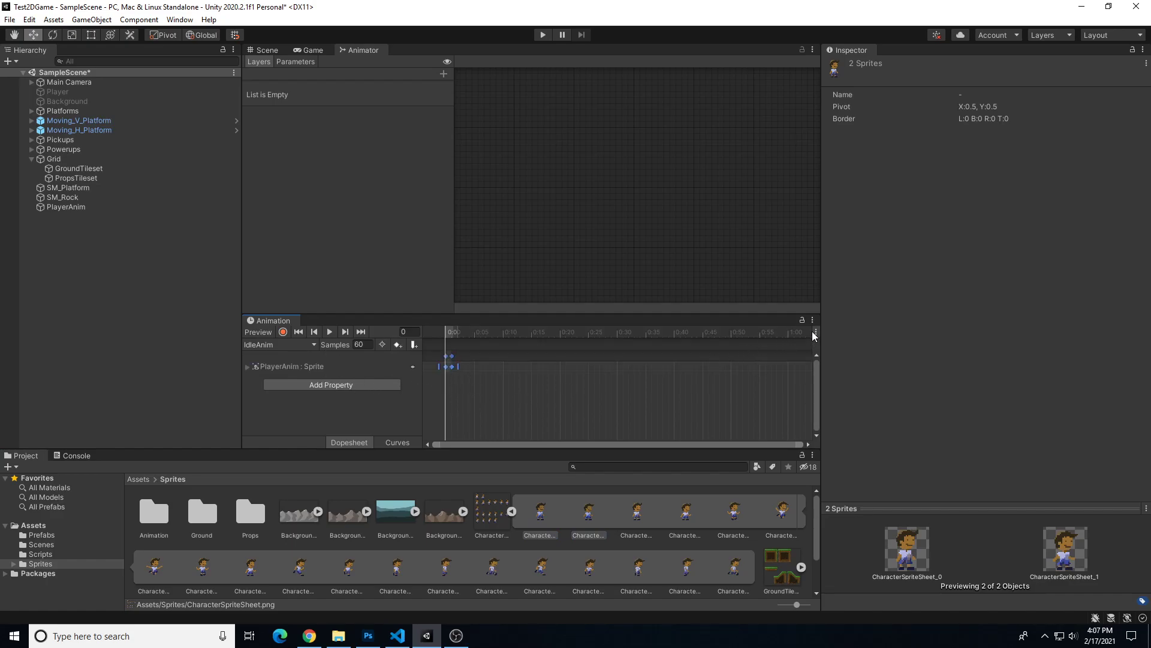
Step: Show the Scene view zoomed in on the character and preview IdleAnim's playback there
left_click(265, 51)
scroll(518, 160, "up", 3)
scroll(553, 213, "up", 2)
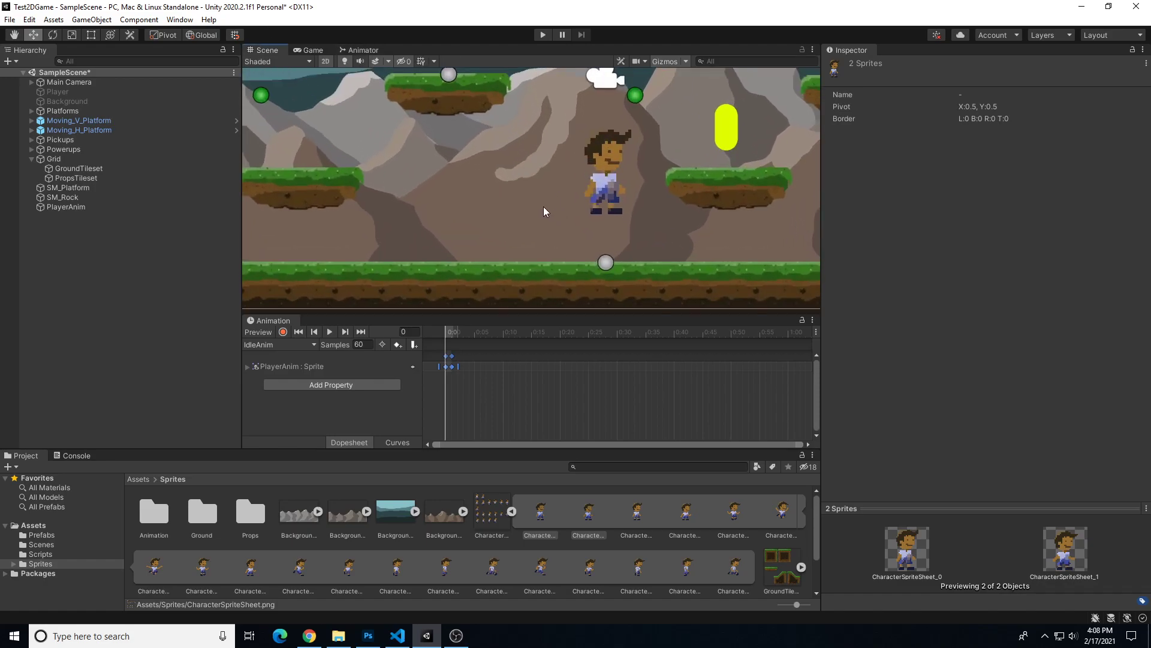
left_click(330, 333)
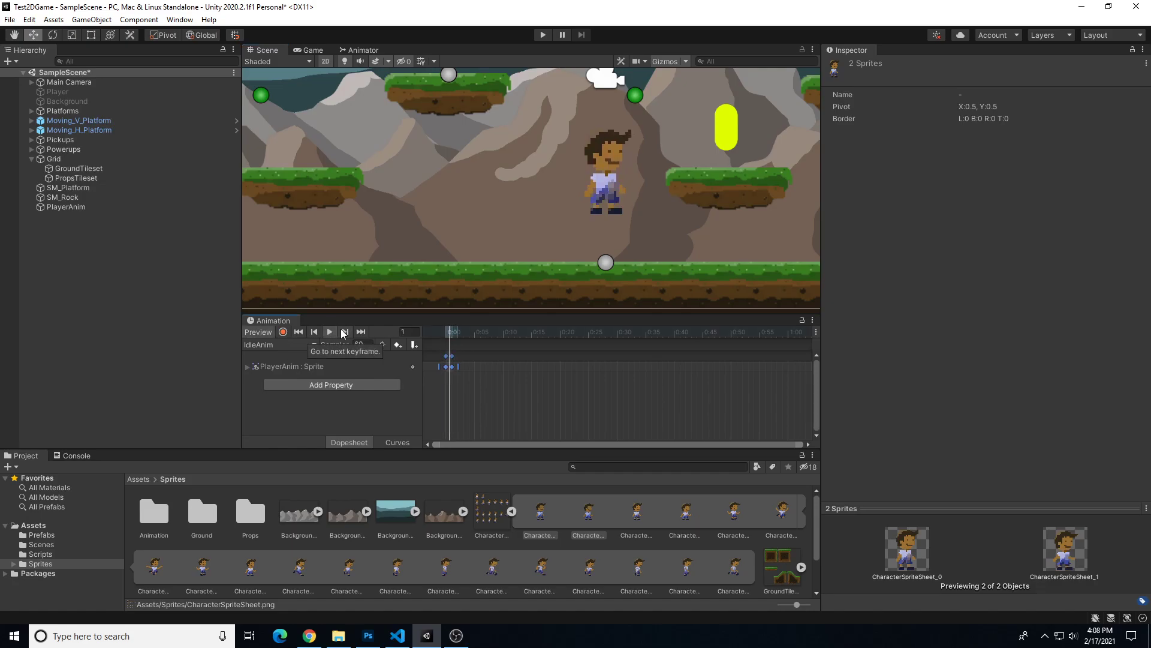
left_click(330, 332)
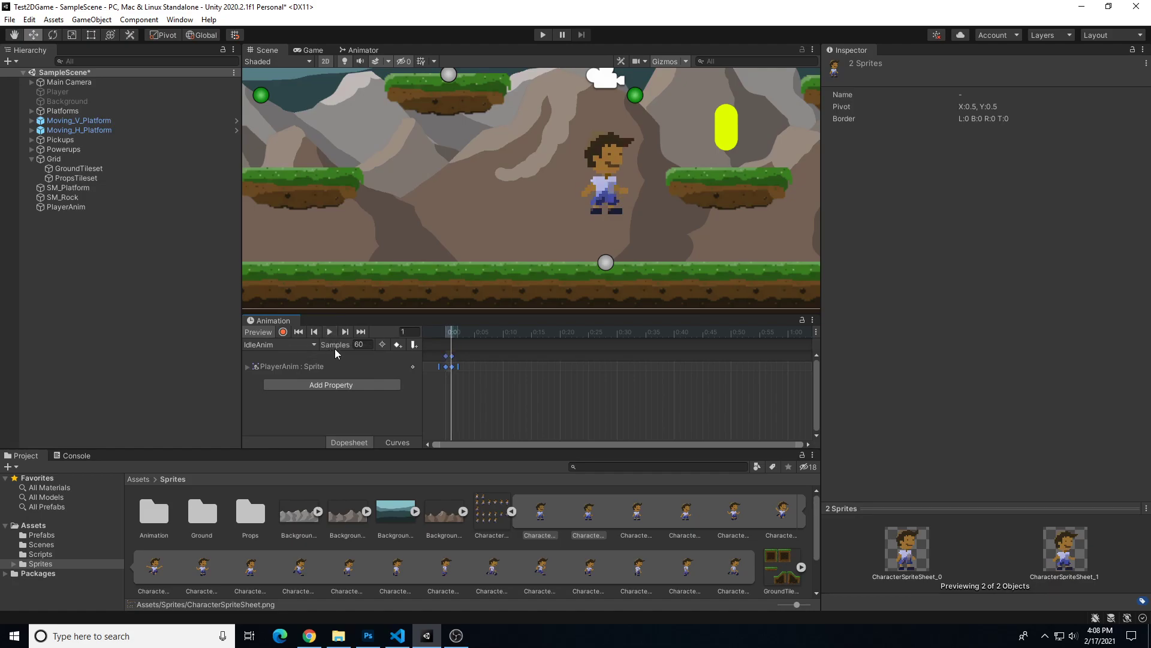
Step: Turn the Animation window's sample rate display off and back on
left_click(816, 332)
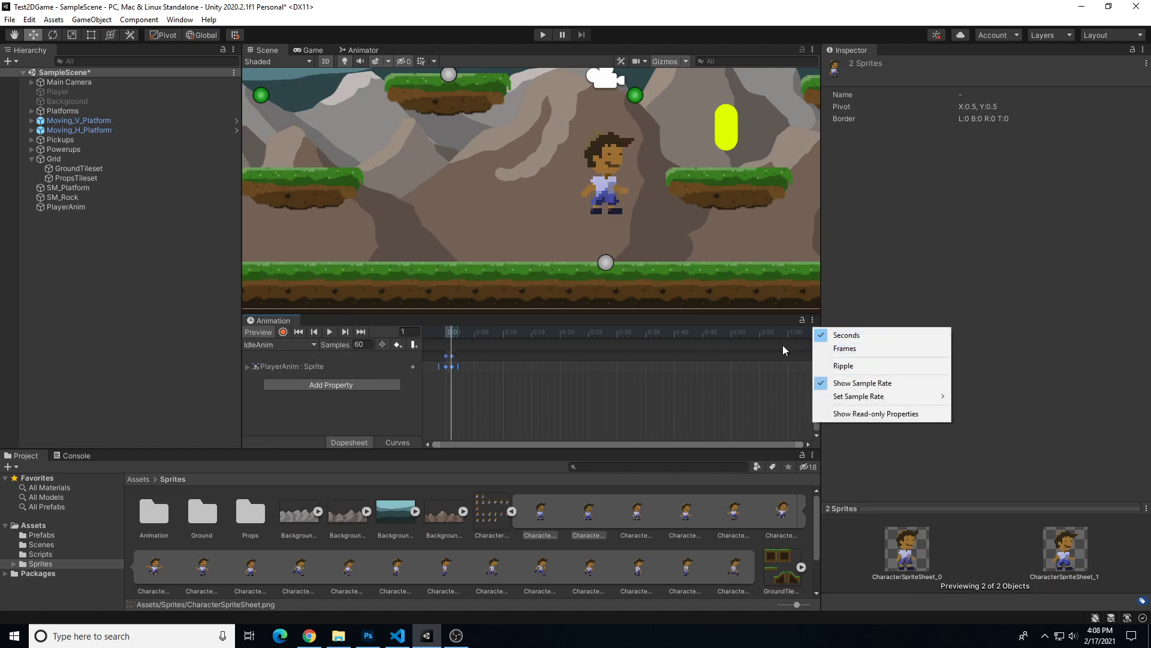
left_click(844, 367)
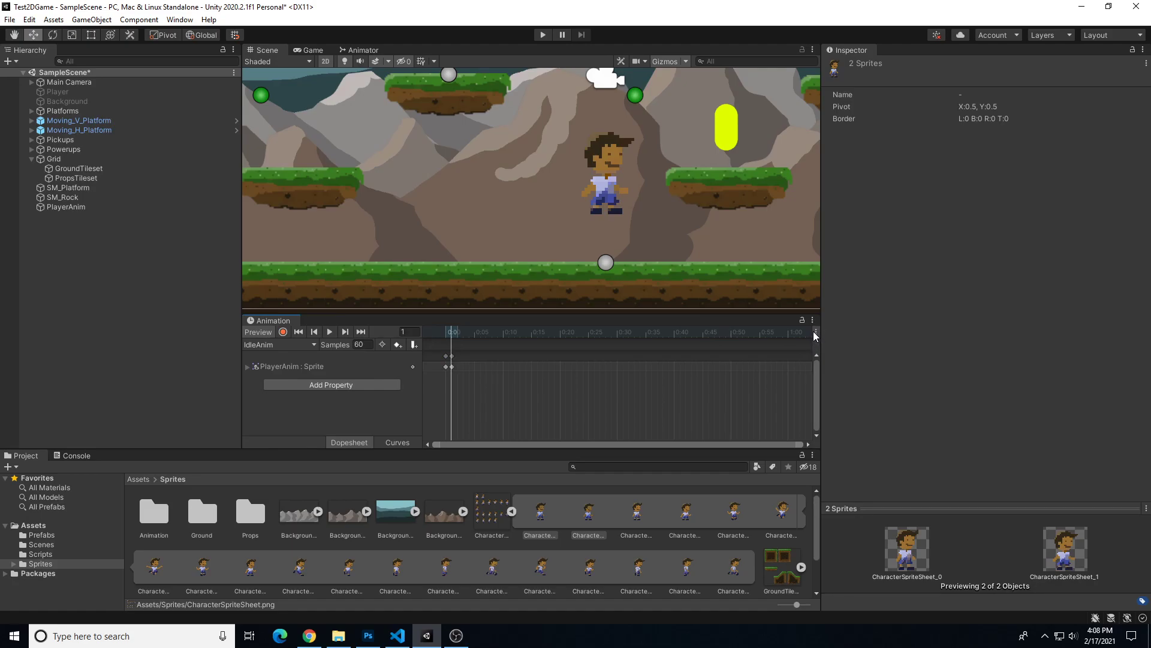
left_click(816, 333)
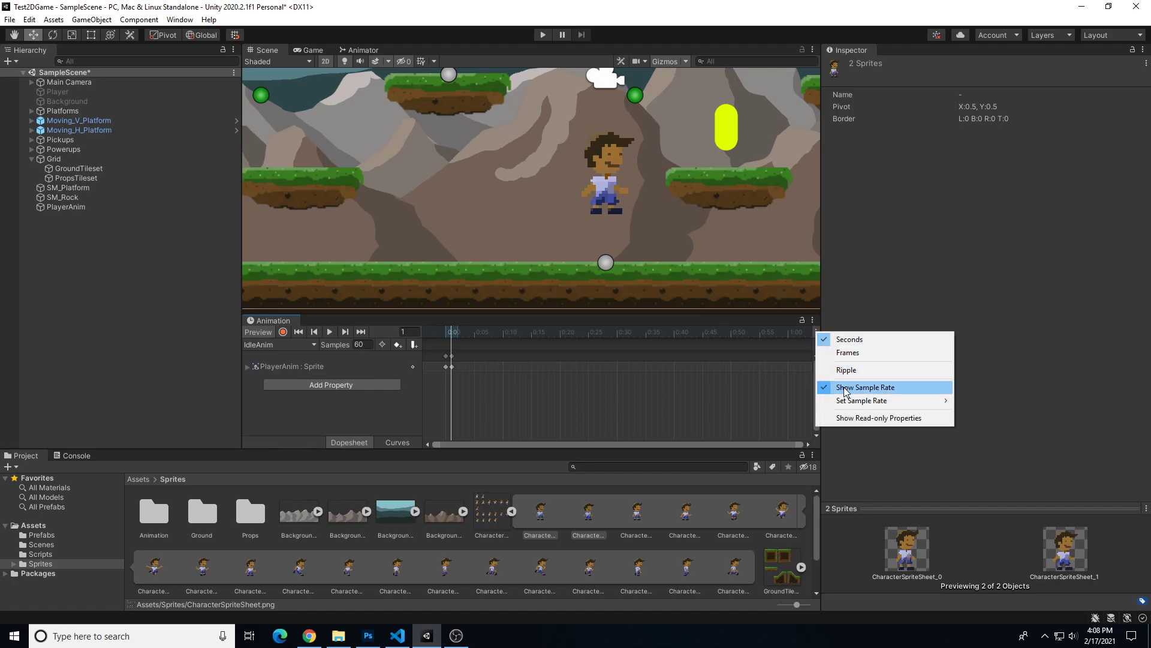
left_click(845, 388)
left_click(817, 332)
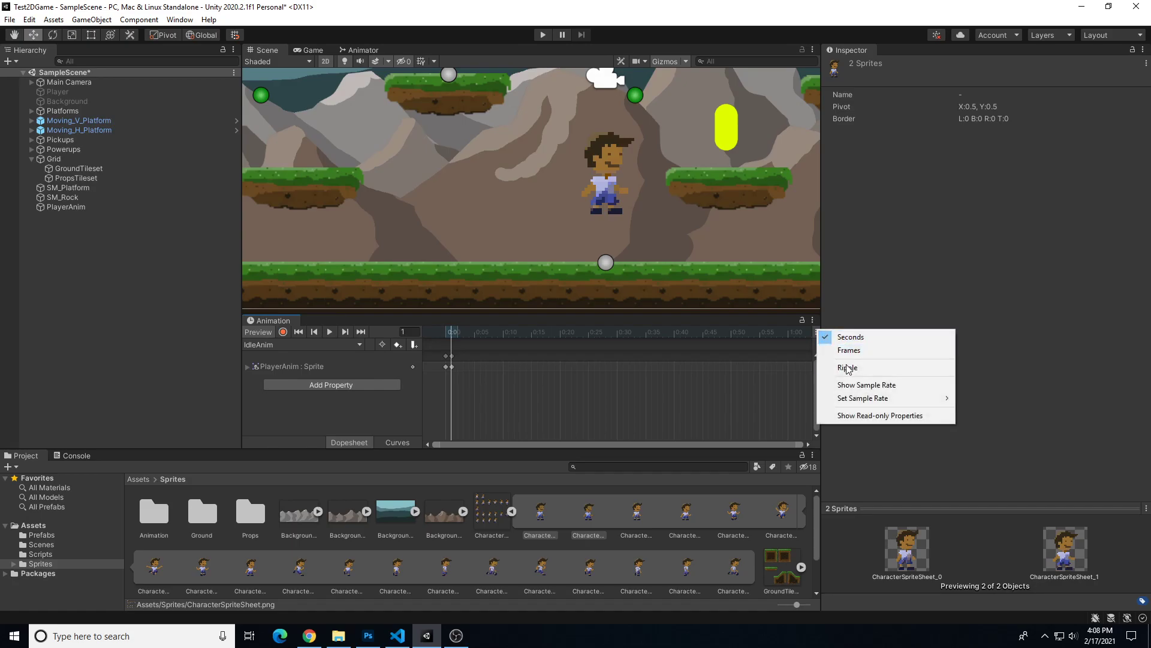
left_click(851, 386)
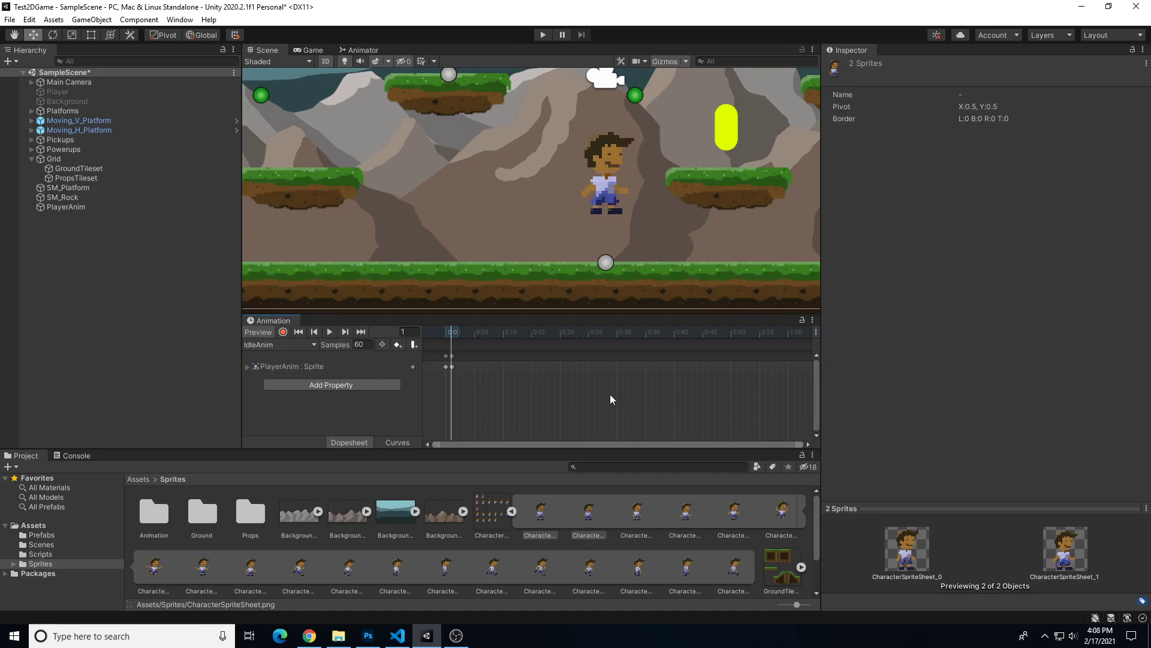
Step: Try a sample rate of 15 on IdleAnim and preview the playback speed
left_click(329, 333)
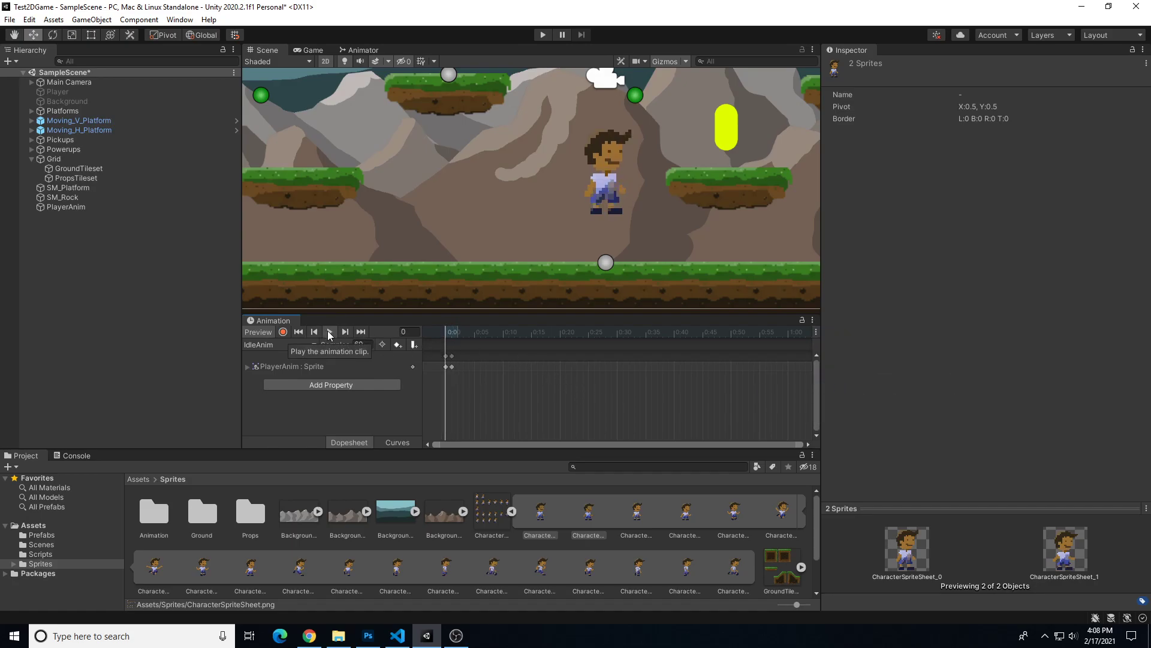
left_click(330, 333)
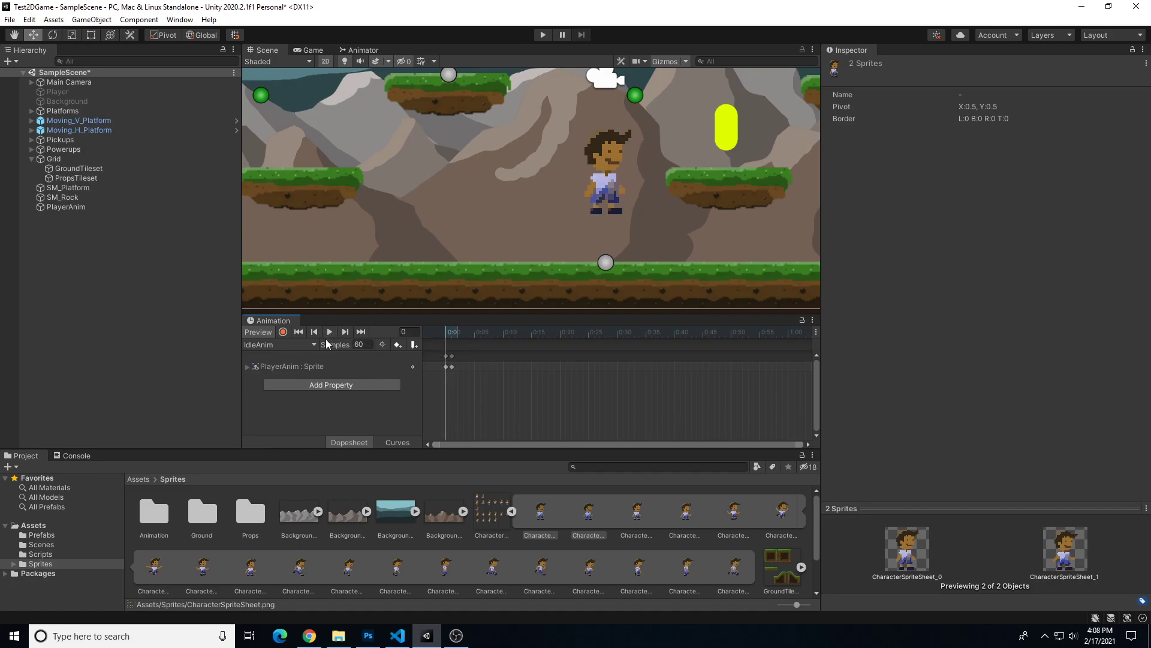
left_click(369, 347)
type("15")
key("Return")
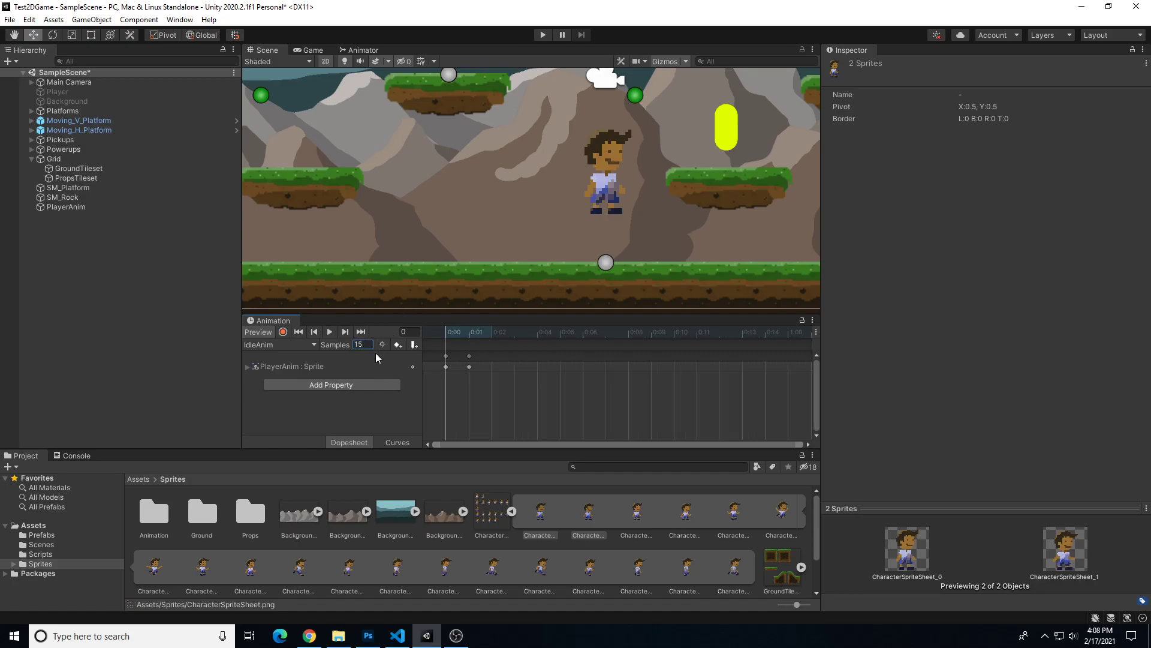
left_click(328, 334)
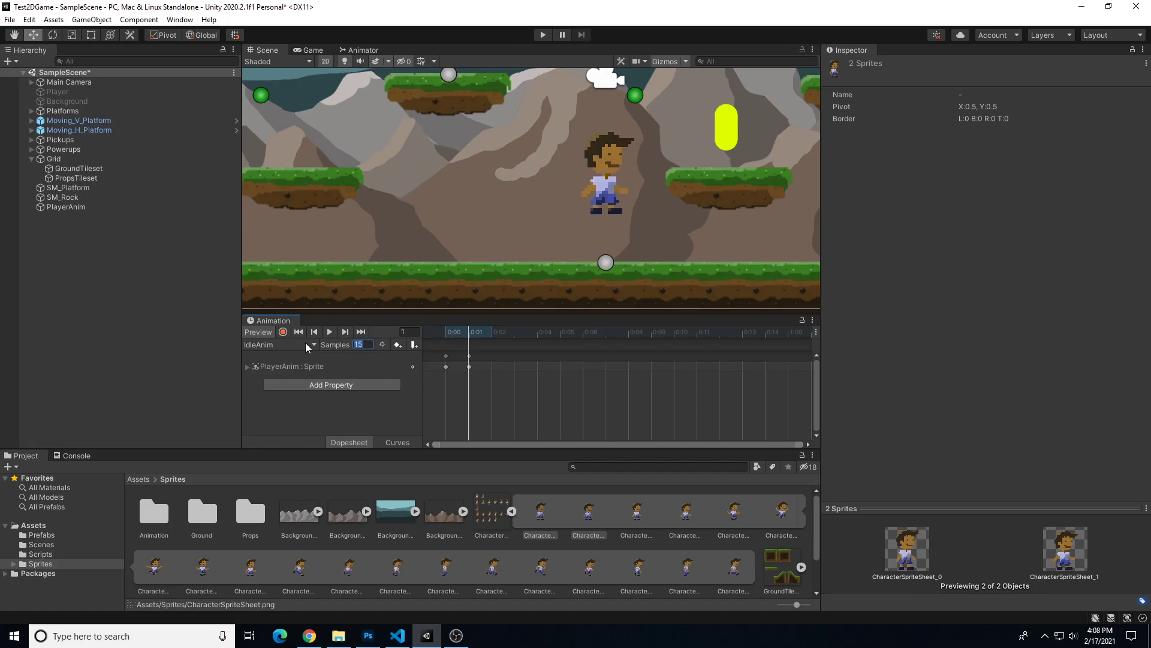
Step: Set IdleAnim's sample rate to 6
type("6")
key("Return")
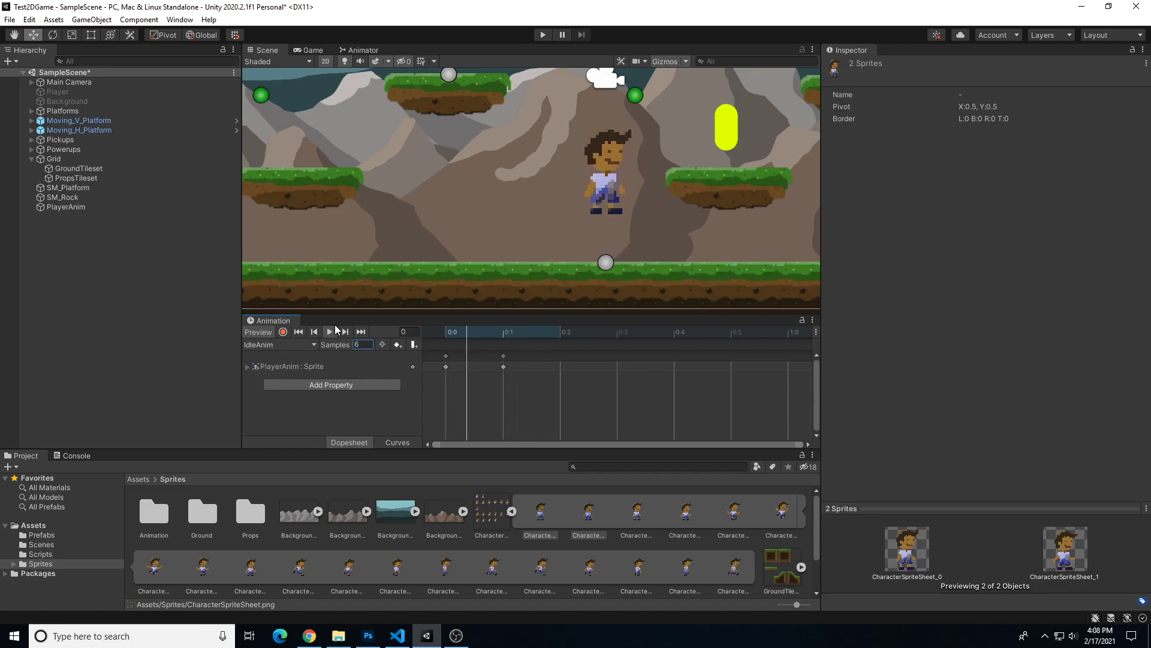
Step: Create a second animation clip for PlayerAnim and save it as RunAnim in the Animation folder
left_click(279, 346)
left_click(276, 375)
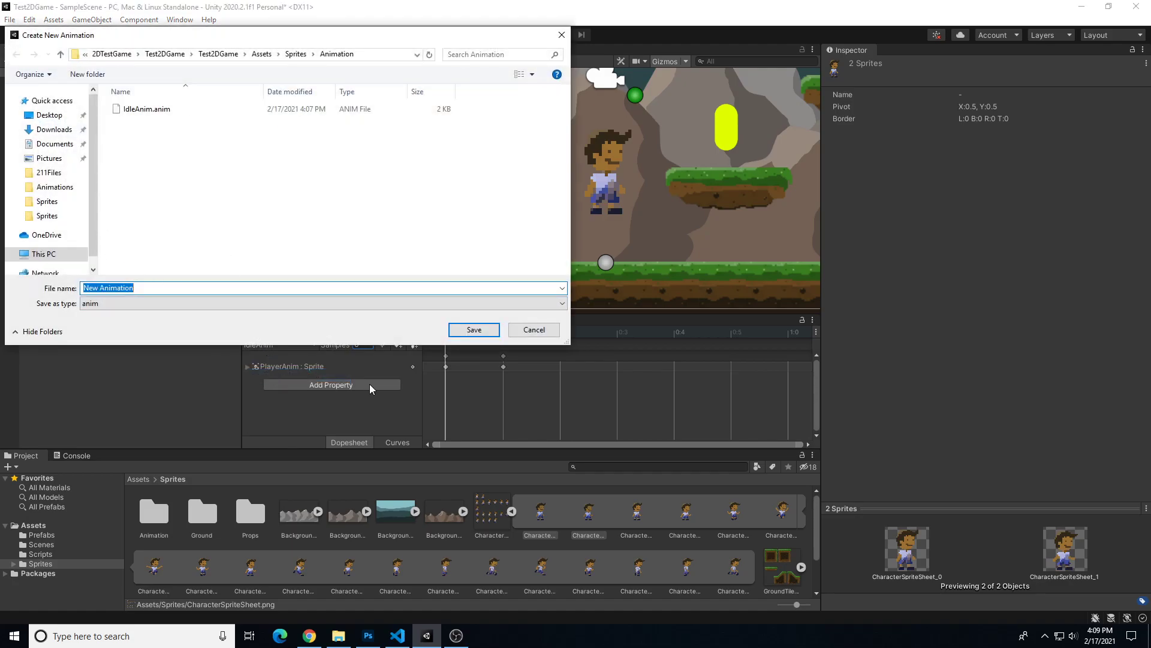
type("RunAnim")
left_click(473, 330)
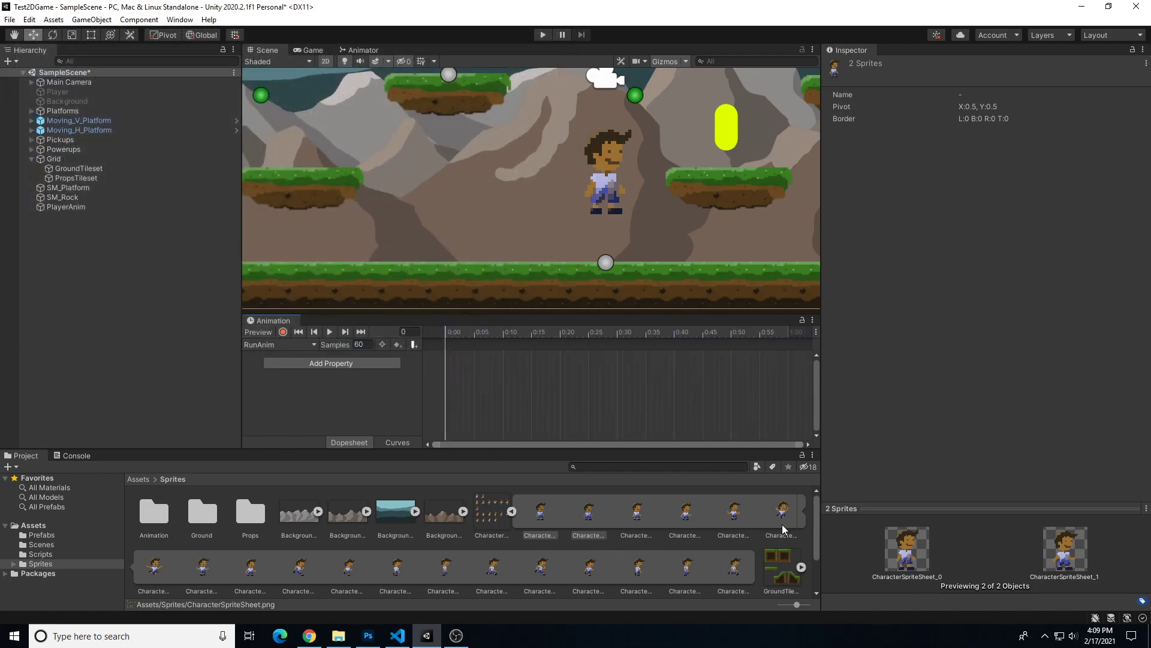
Step: Add the last ten sprites of CharacterSpriteSheet, the running poses, to the RunAnim clip as consecutive keyframes
left_click(300, 577)
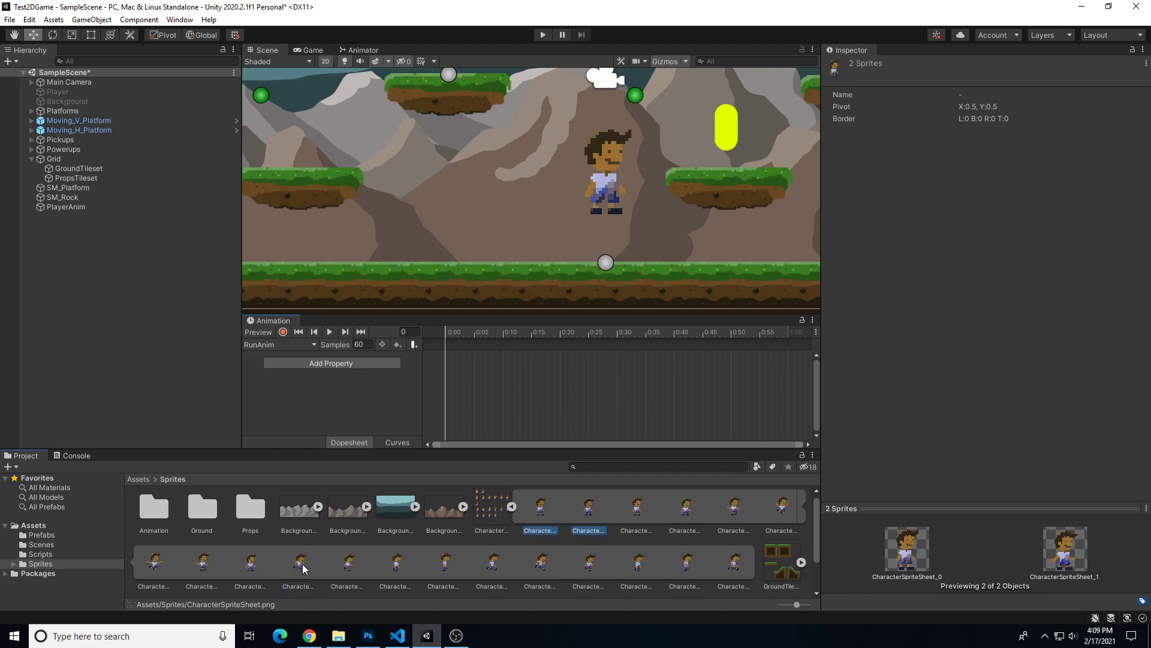
left_click(734, 563, "shift")
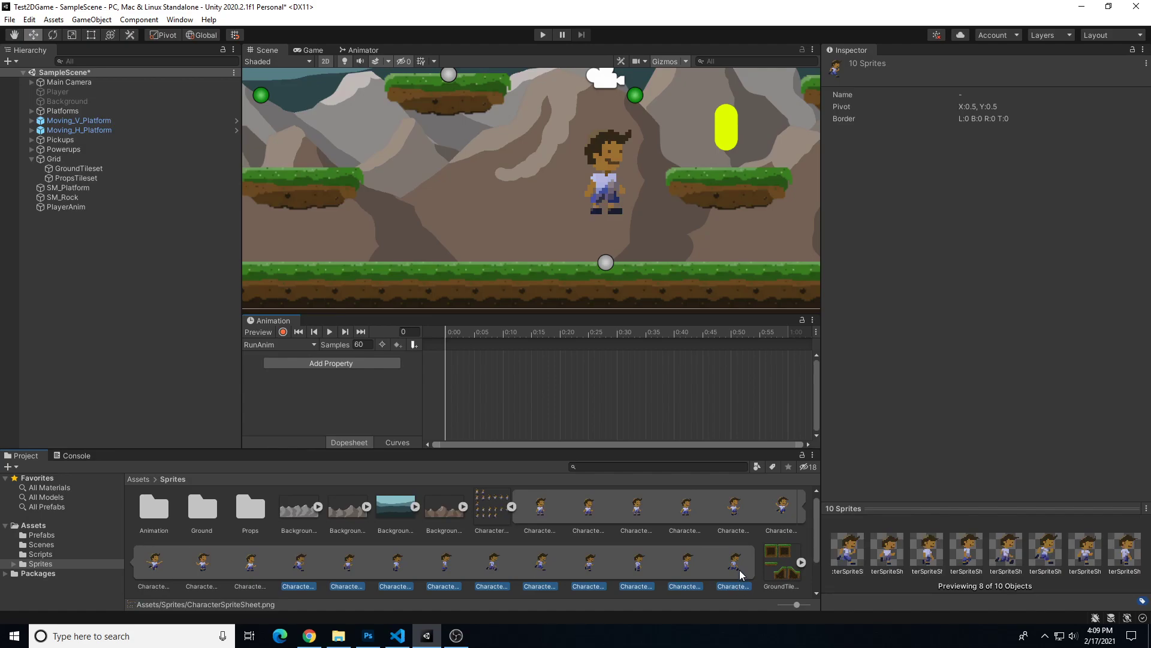
left_click_drag(441, 564, 523, 375)
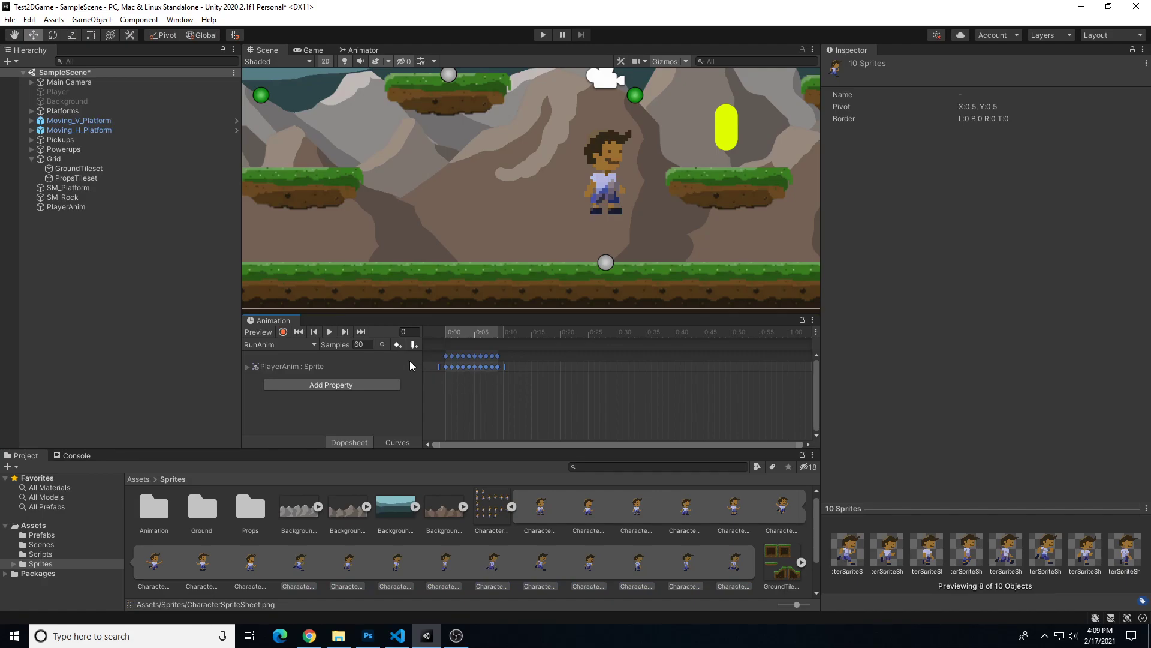
Step: Preview RunAnim, then try a sample rate of 12 and play it back
left_click(330, 331)
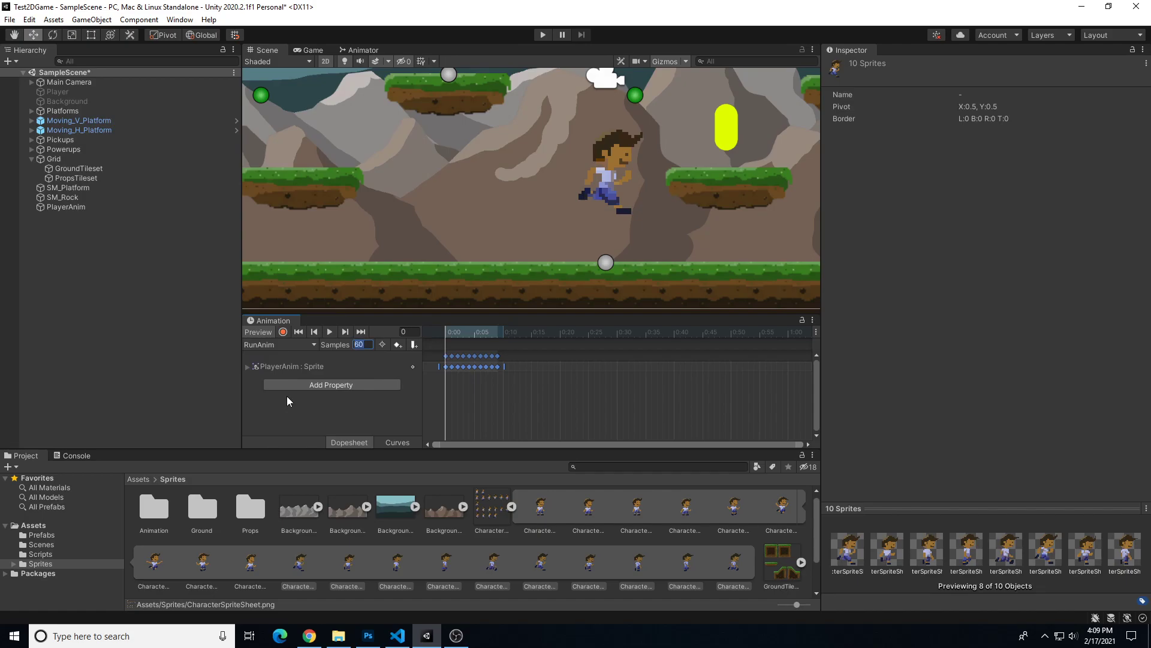
type("12")
key("Return")
left_click(330, 332)
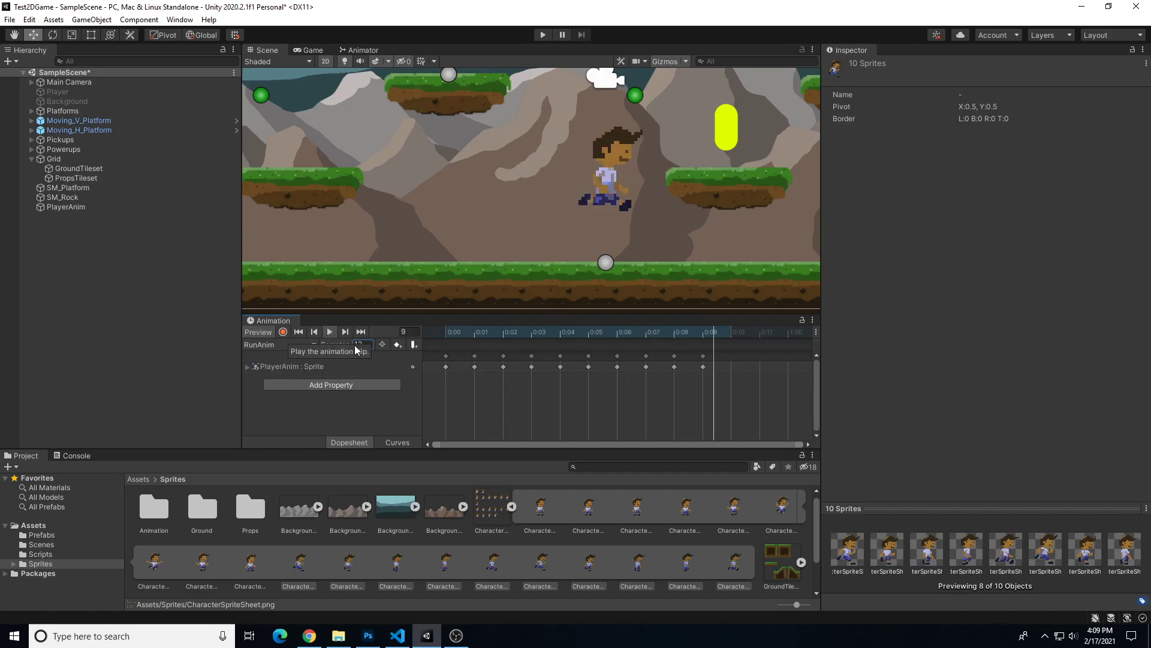
Step: Set RunAnim's sample rate to 15 and check the playback in the Scene view
double_click(357, 343)
type("15")
key("Return")
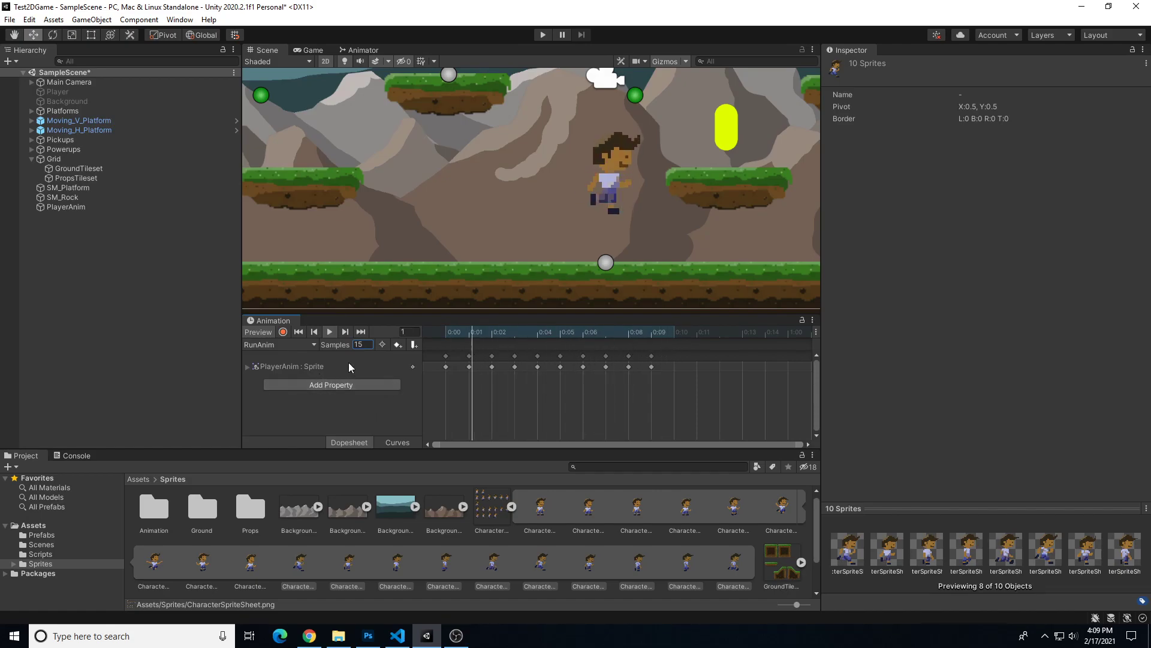
left_click(330, 332)
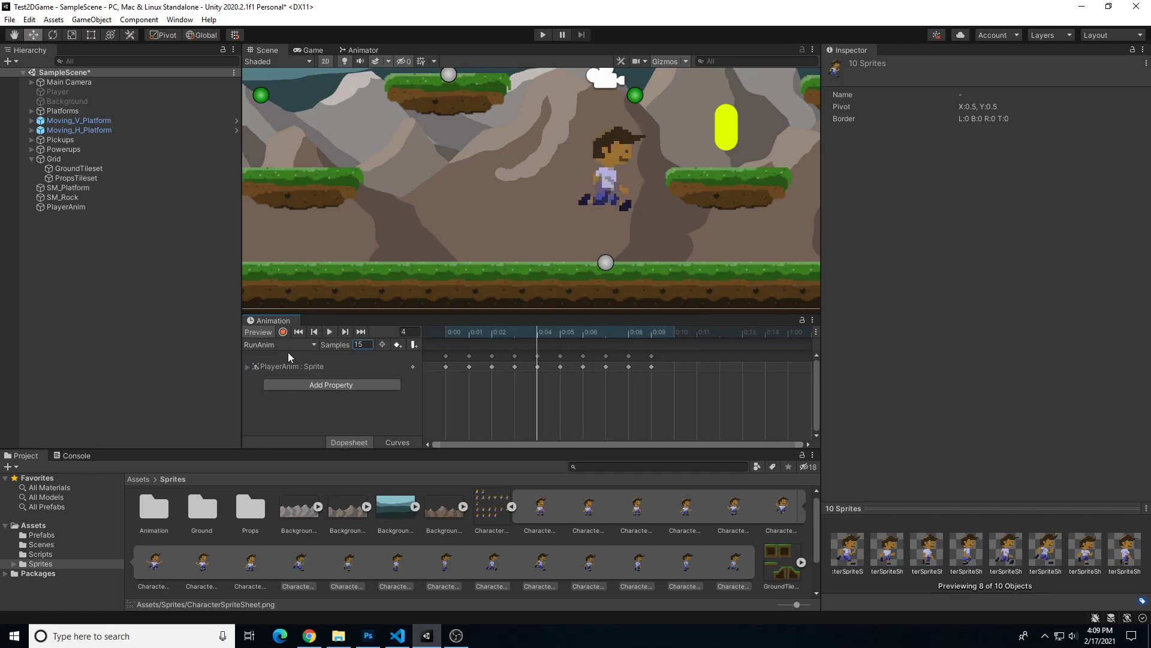